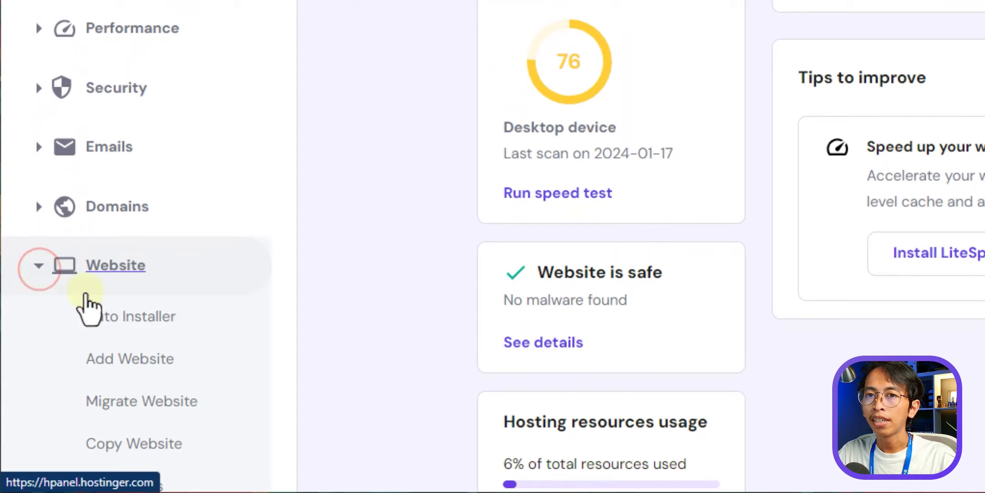
- Install WordPress via Auto Installer, titled 'Masjid Nurul Hikmah', with an admin username and password
{"action": "left_click", "coordinate": [159, 326]}
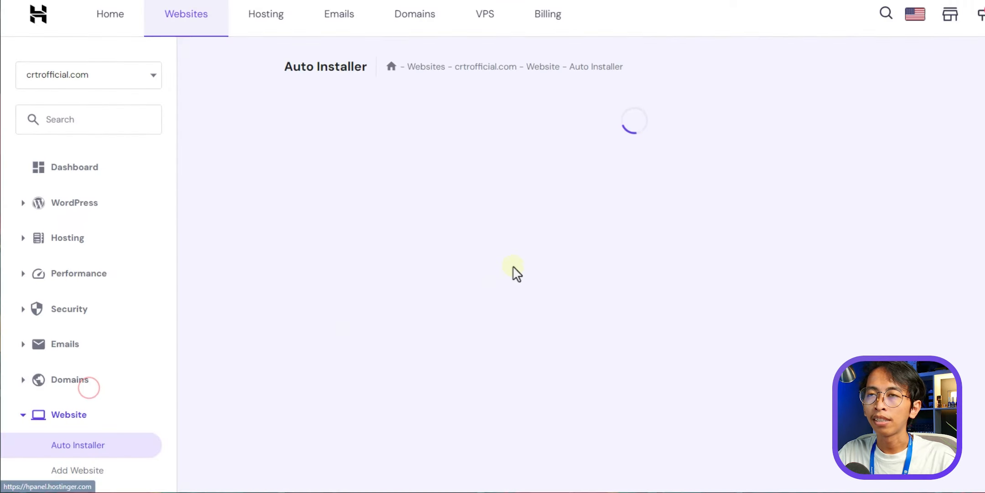
{"action": "scroll", "coordinate": [404, 290], "scroll_direction": "down", "scroll_amount": 4}
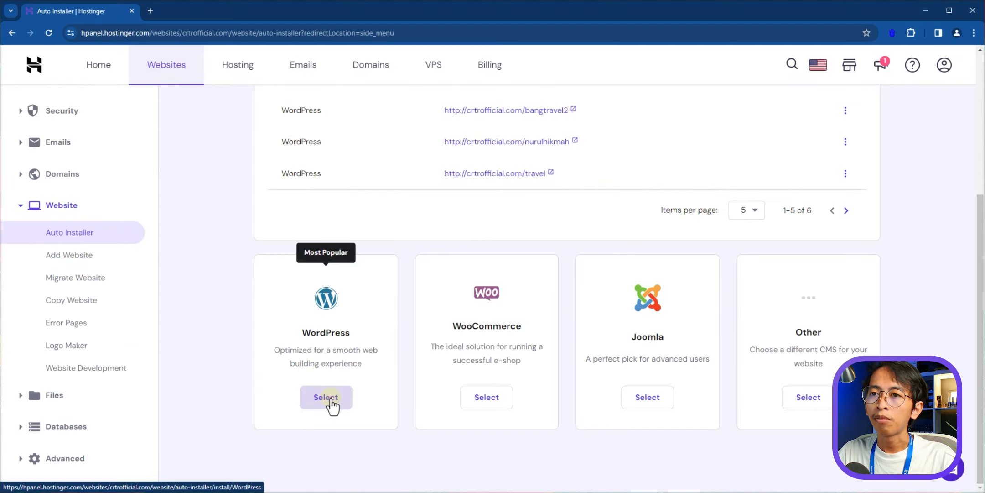
{"action": "left_click", "coordinate": [330, 406]}
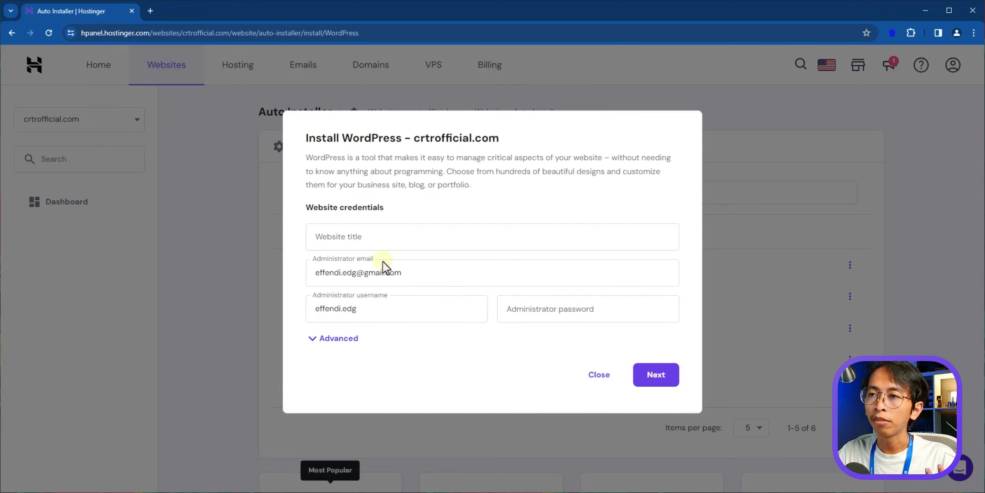
{"action": "left_click", "coordinate": [360, 245]}
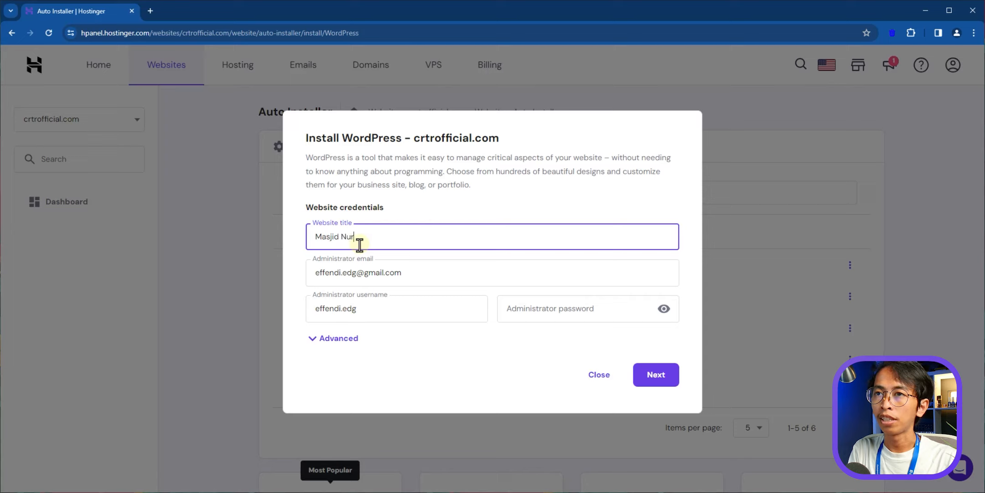
{"action": "left_click", "coordinate": [352, 273]}
{"action": "left_click", "coordinate": [360, 313]}
{"action": "left_click", "coordinate": [524, 312]}
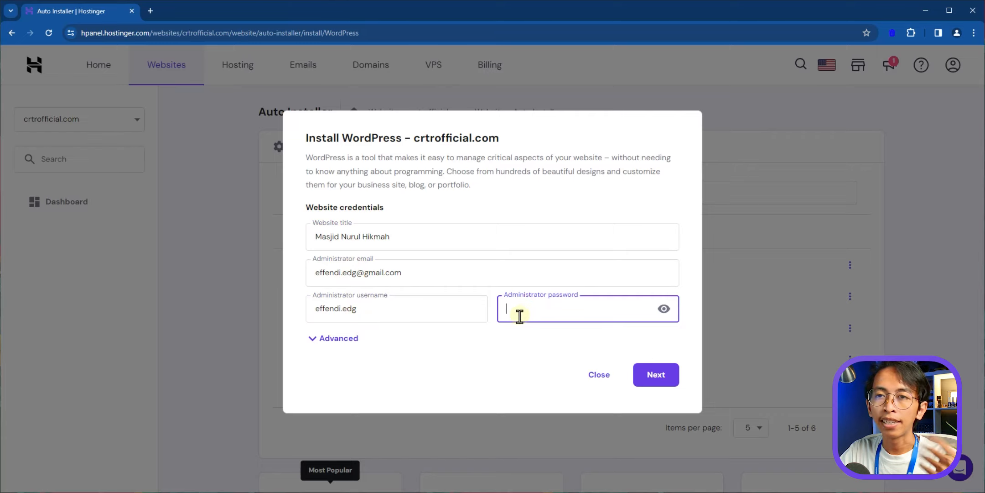
{"action": "left_click", "coordinate": [351, 378]}
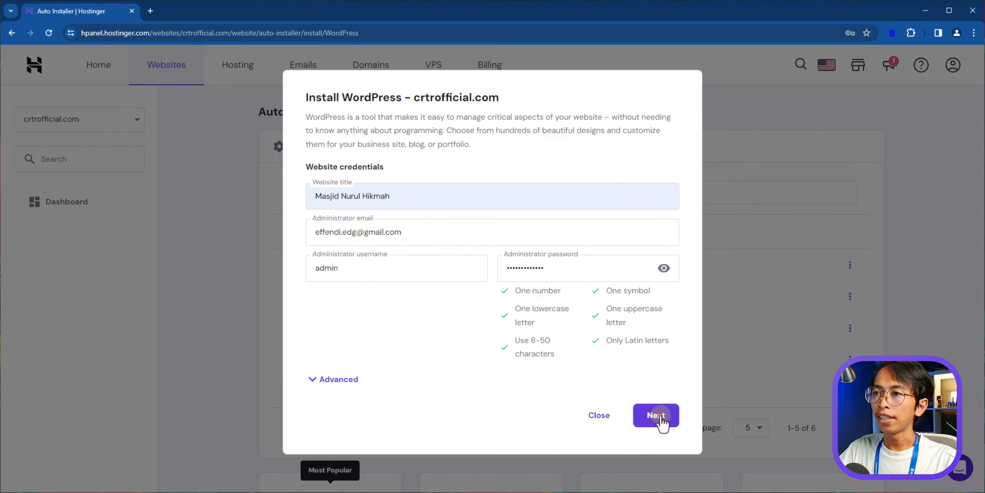
{"action": "left_click", "coordinate": [657, 416]}
{"action": "left_click", "coordinate": [667, 400]}
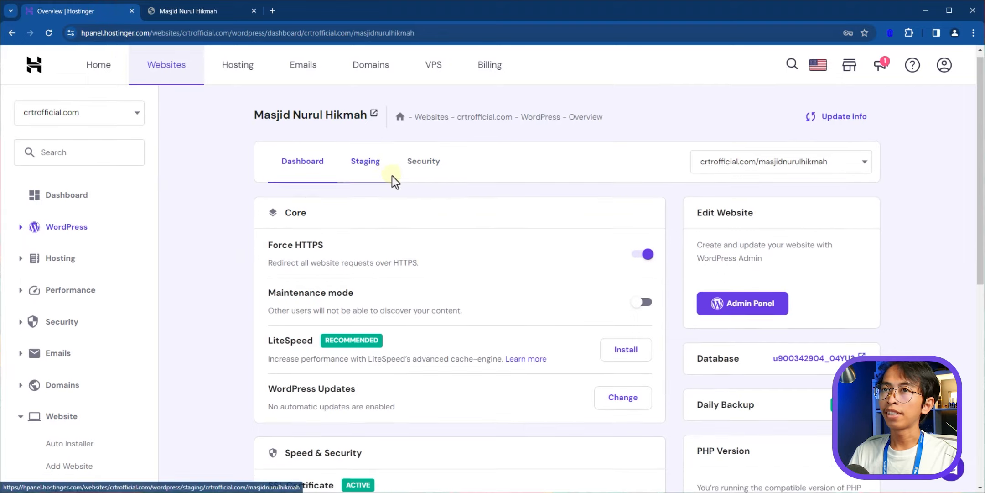
- Check the new site's default live homepage, then browse the wpmasjid.com theme site
{"action": "scroll", "coordinate": [401, 215], "scroll_direction": "down", "scroll_amount": 1}
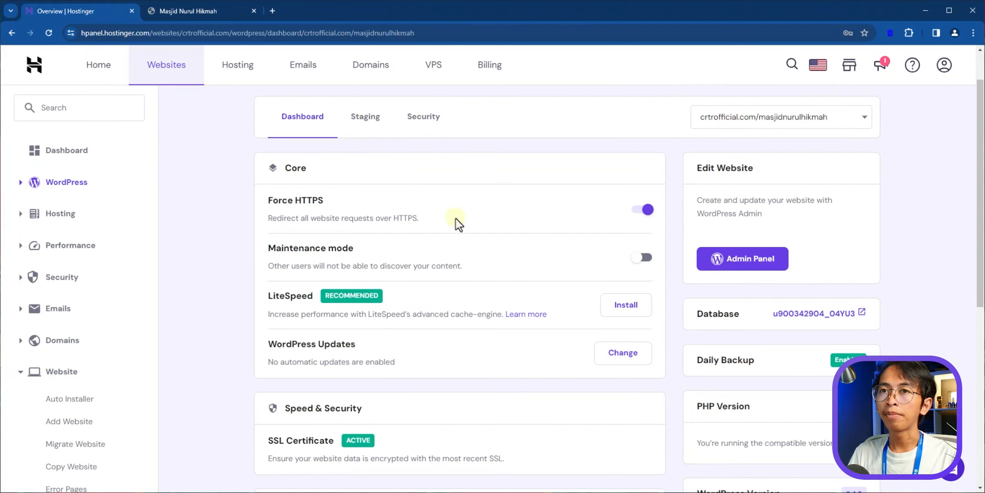
{"action": "left_click", "coordinate": [204, 13]}
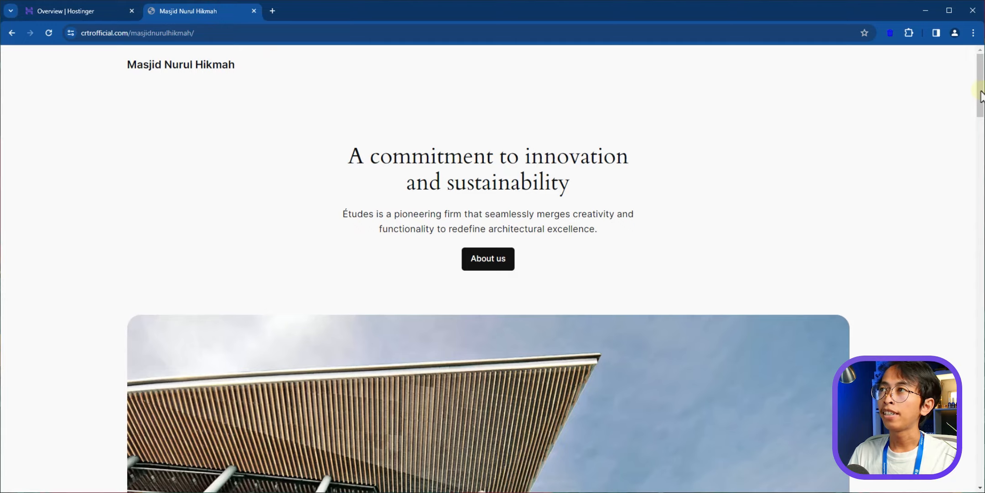
{"action": "left_click_drag", "start_coordinate": [981, 78], "coordinate": [981, 404]}
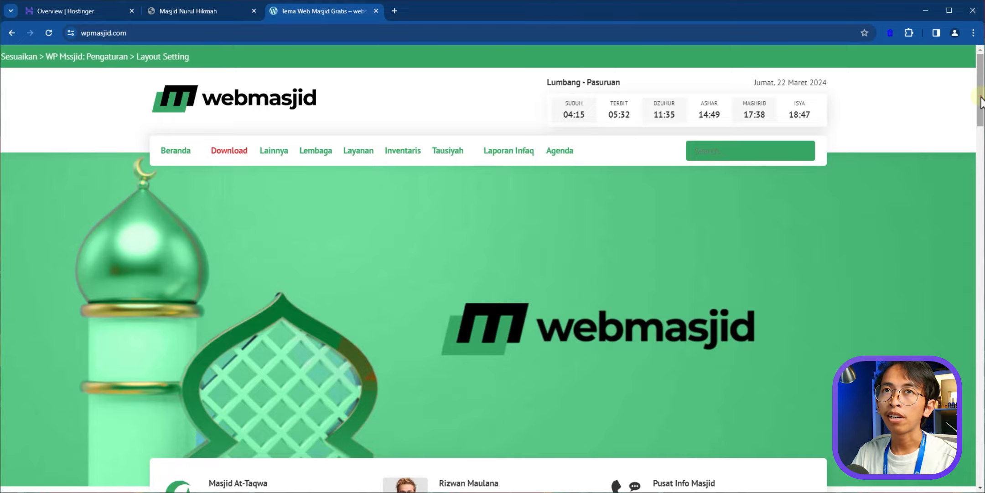
- Confirm the WP Masjid theme and dummy zip files sit in the Tema folder, then return to the site
{"action": "left_click_drag", "start_coordinate": [980, 105], "coordinate": [982, 48]}
{"action": "mouse_move", "coordinate": [234, 158]}
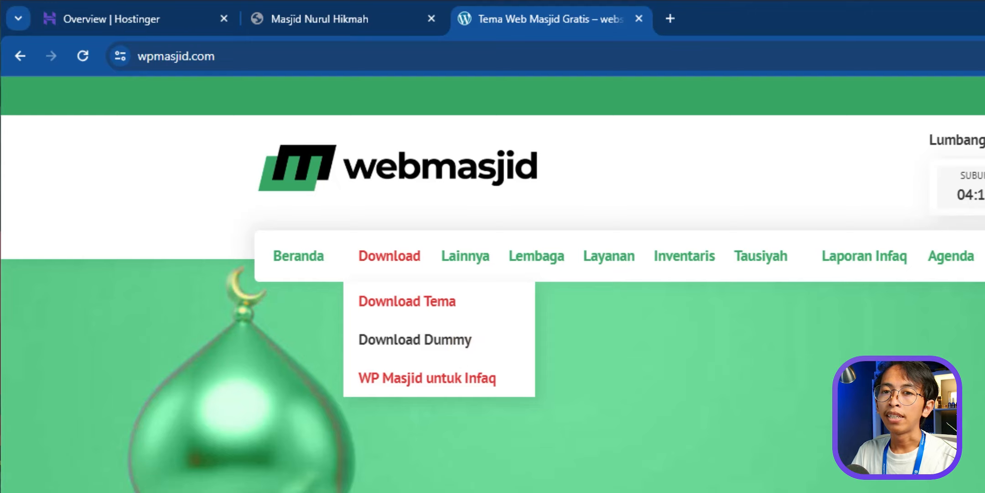
{"action": "key", "text": "alt+Tab"}
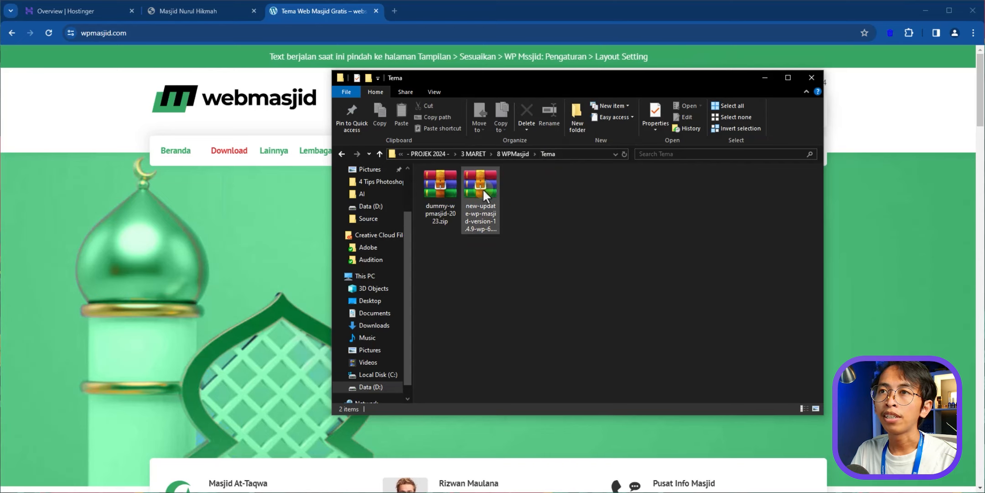
{"action": "left_click", "coordinate": [470, 206]}
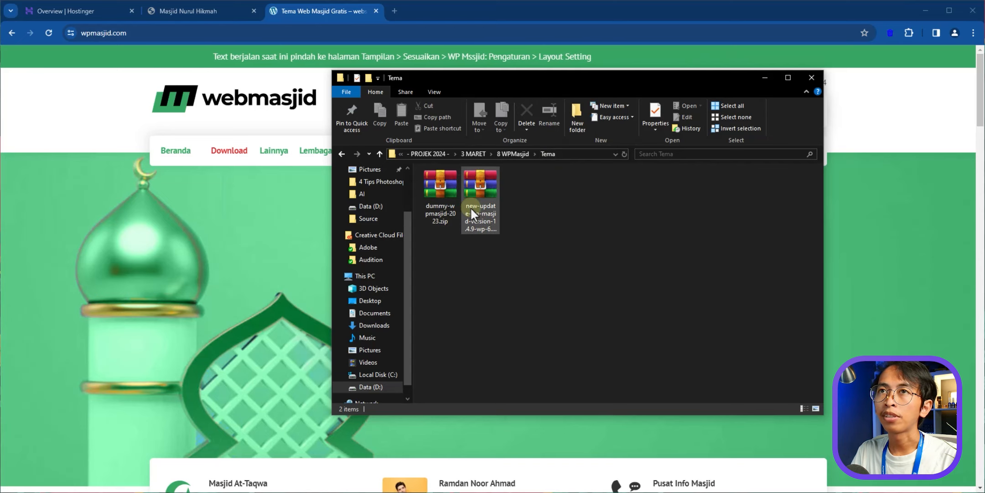
{"action": "left_click", "coordinate": [189, 11]}
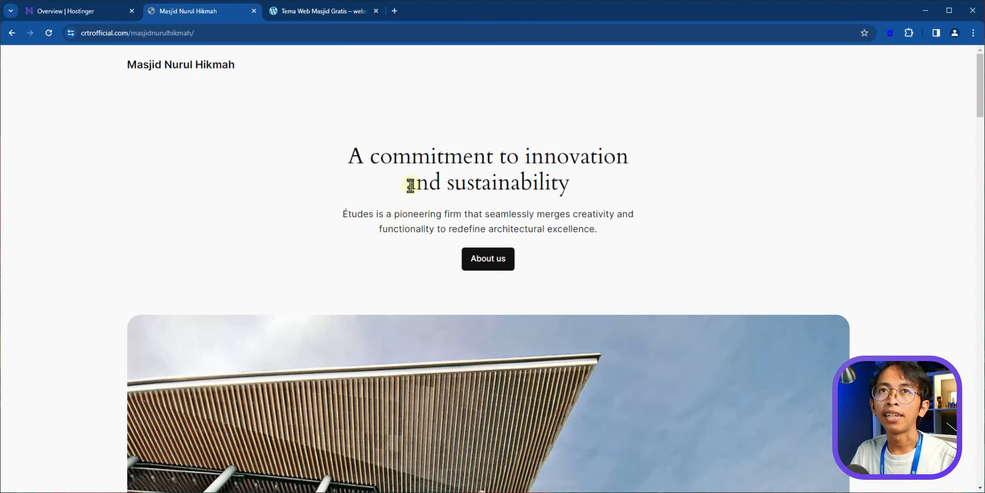
- Open the Masjid Nurul Hikmah wp-admin from the hPanel Overview's Admin Panel button
{"action": "left_click", "coordinate": [67, 12]}
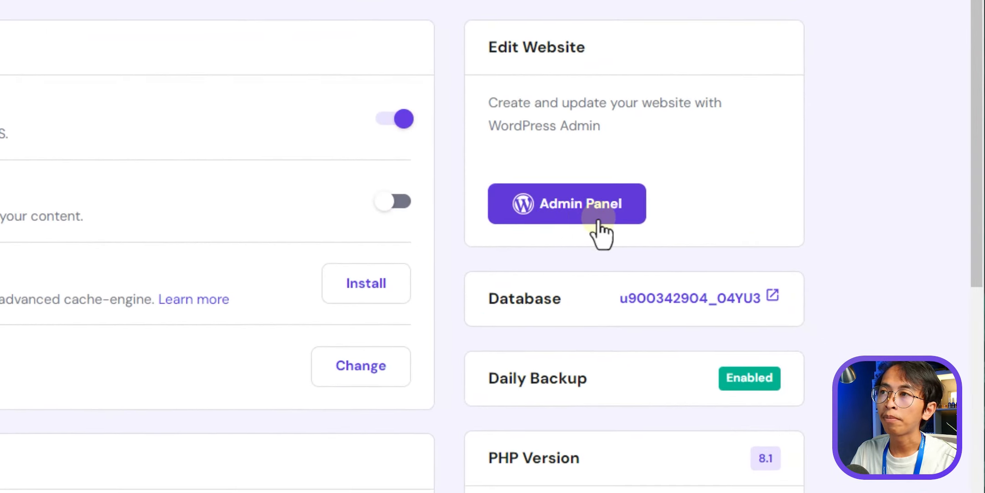
{"action": "left_click", "coordinate": [598, 222]}
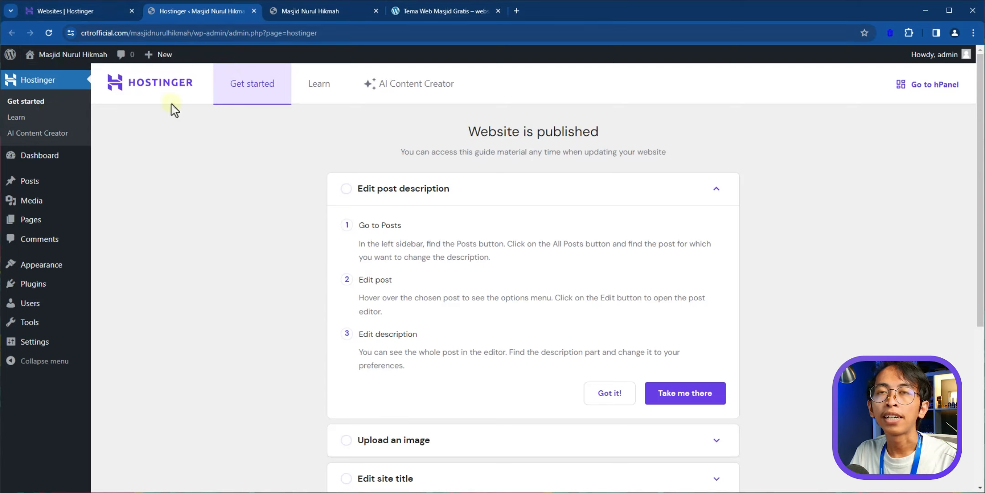
{"action": "scroll", "coordinate": [220, 206], "scroll_direction": "down", "scroll_amount": 1}
{"action": "scroll", "coordinate": [205, 218], "scroll_direction": "up", "scroll_amount": 1}
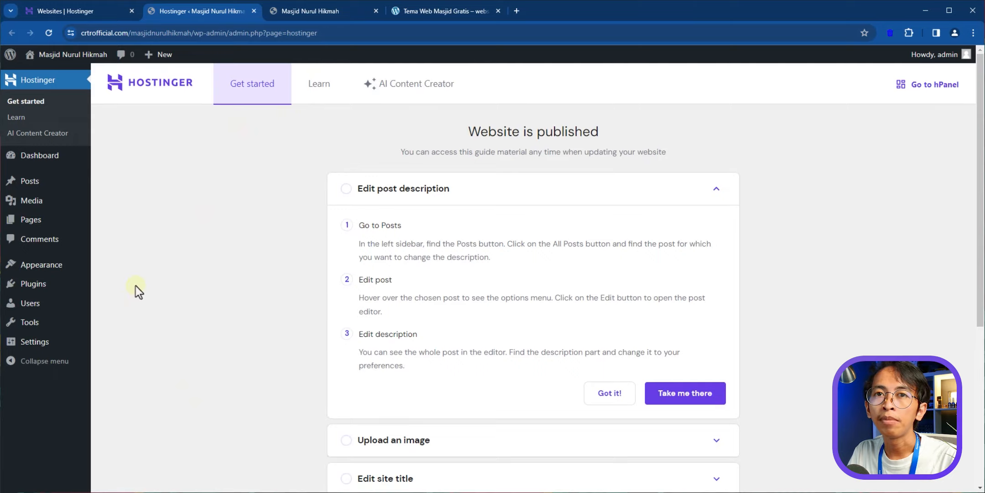
{"action": "mouse_move", "coordinate": [50, 270]}
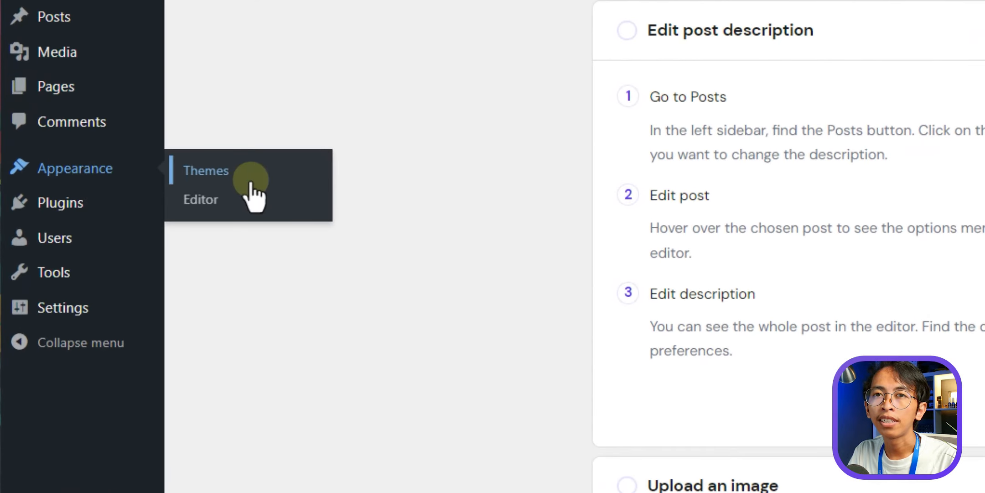
- Upload, install and activate the theme from new-update-wp-masjid-version-1.4.9-wp-6.4.3.zip
{"action": "left_click", "coordinate": [200, 178]}
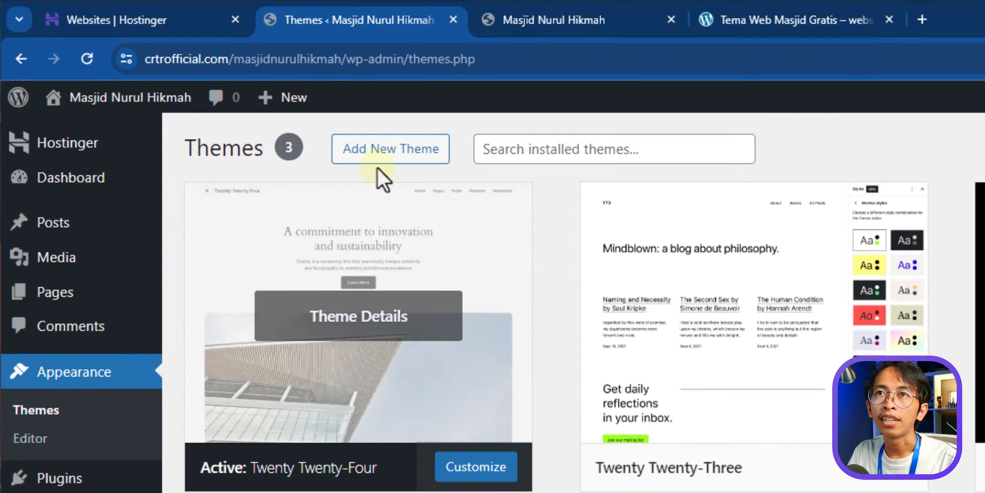
{"action": "left_click", "coordinate": [438, 155]}
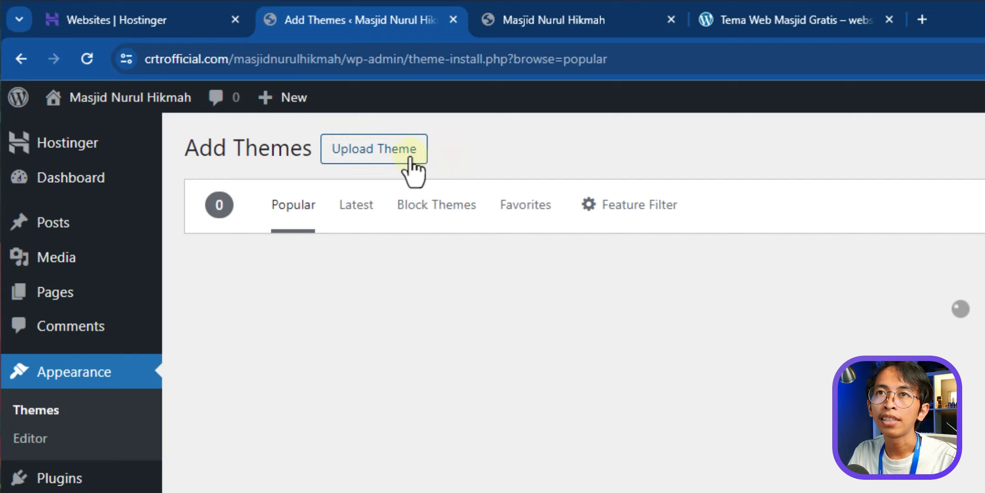
{"action": "left_click", "coordinate": [410, 155]}
{"action": "left_click", "coordinate": [819, 338]}
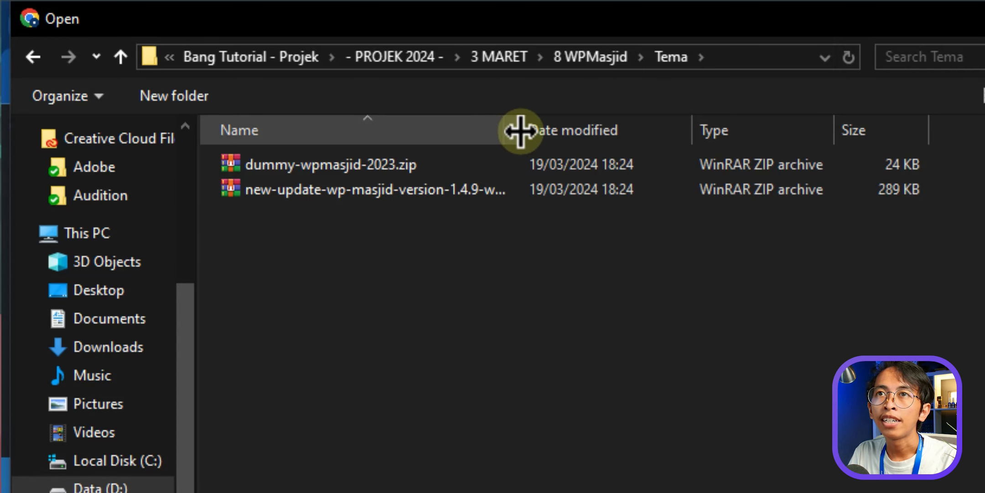
{"action": "left_click_drag", "start_coordinate": [521, 132], "coordinate": [719, 142]}
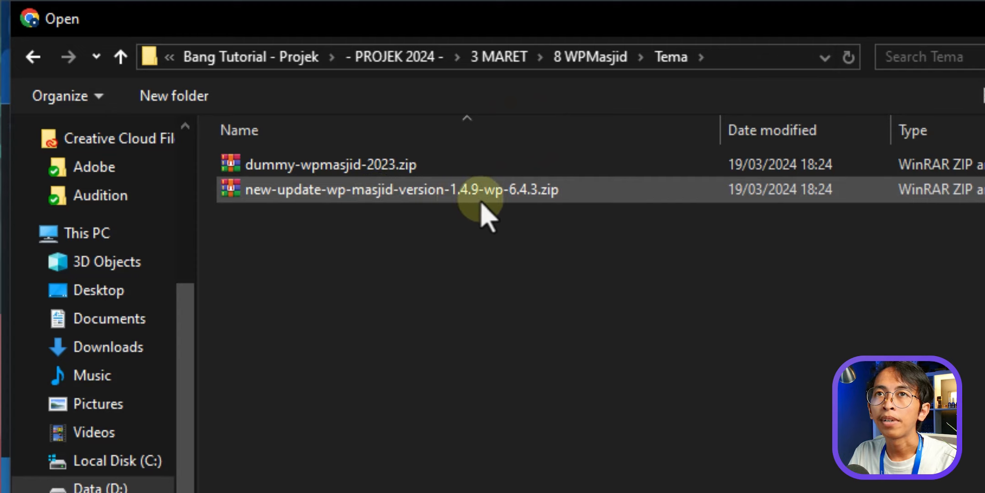
{"action": "left_click", "coordinate": [428, 190]}
{"action": "double_click", "coordinate": [428, 190]}
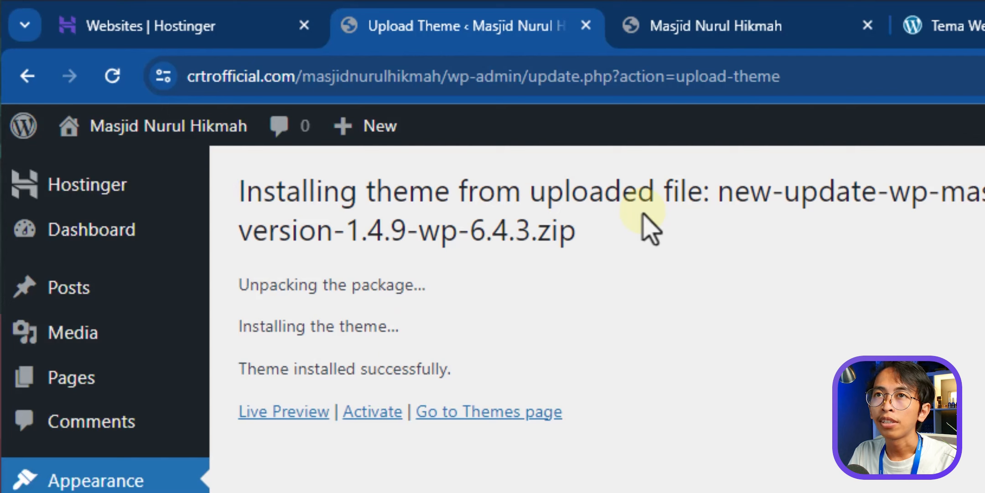
{"action": "left_click", "coordinate": [379, 412]}
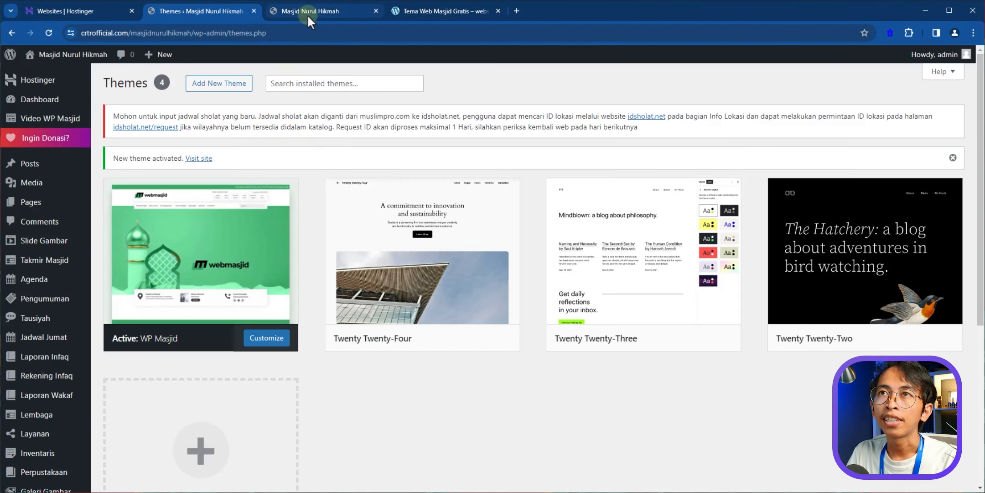
{"action": "left_click", "coordinate": [307, 14]}
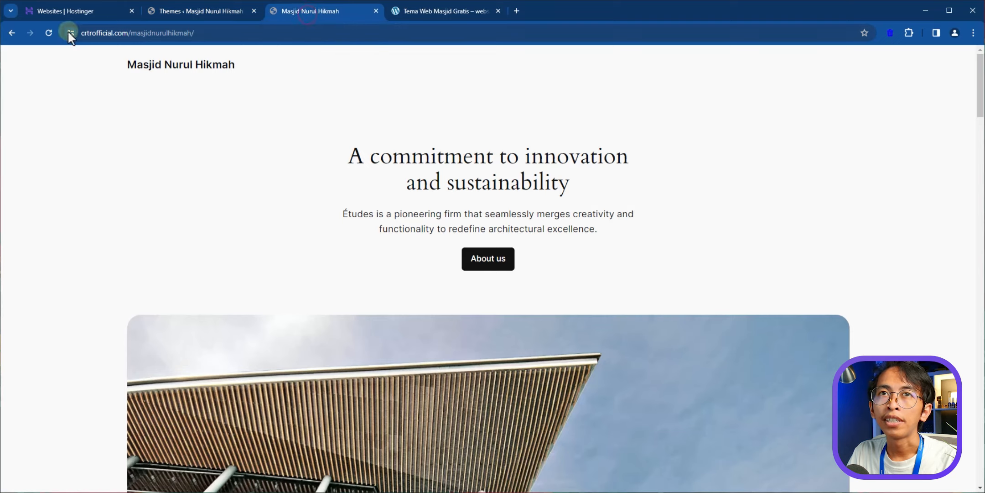
{"action": "left_click", "coordinate": [51, 32]}
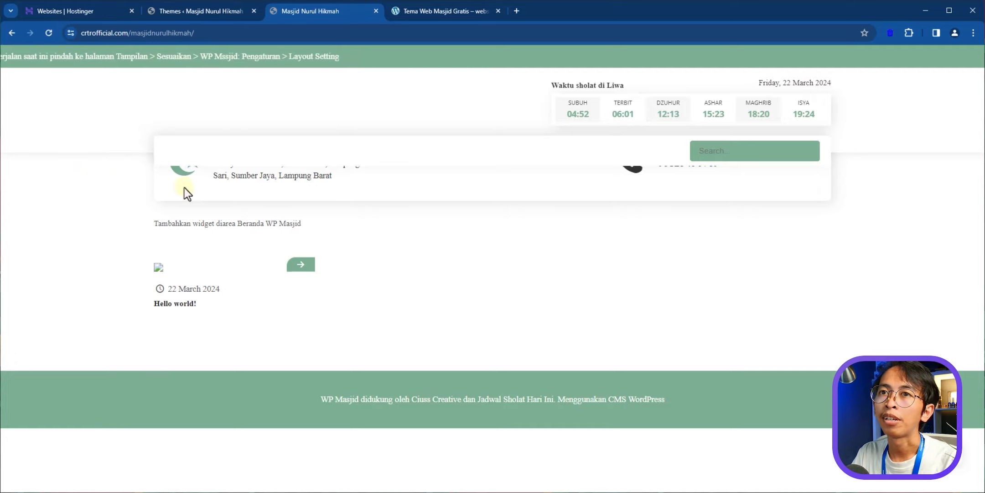
{"action": "left_click", "coordinate": [425, 13]}
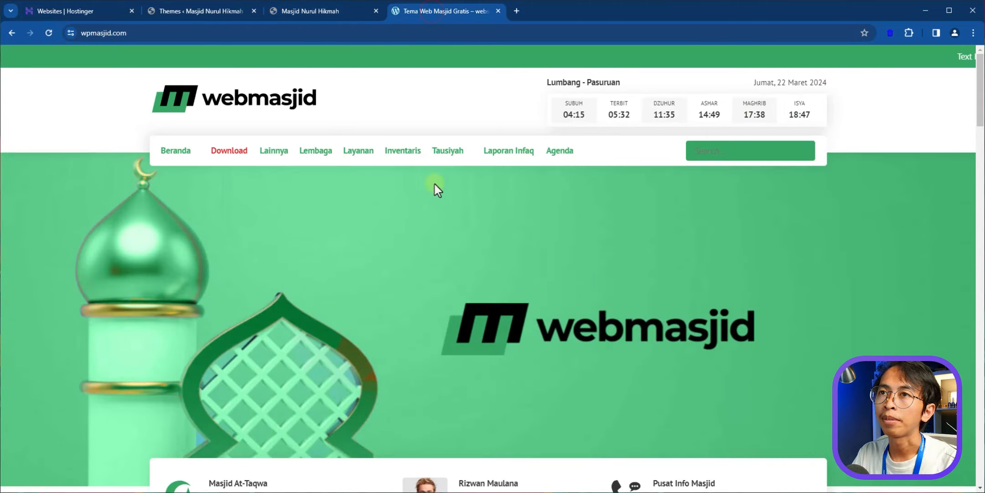
{"action": "left_click", "coordinate": [323, 10]}
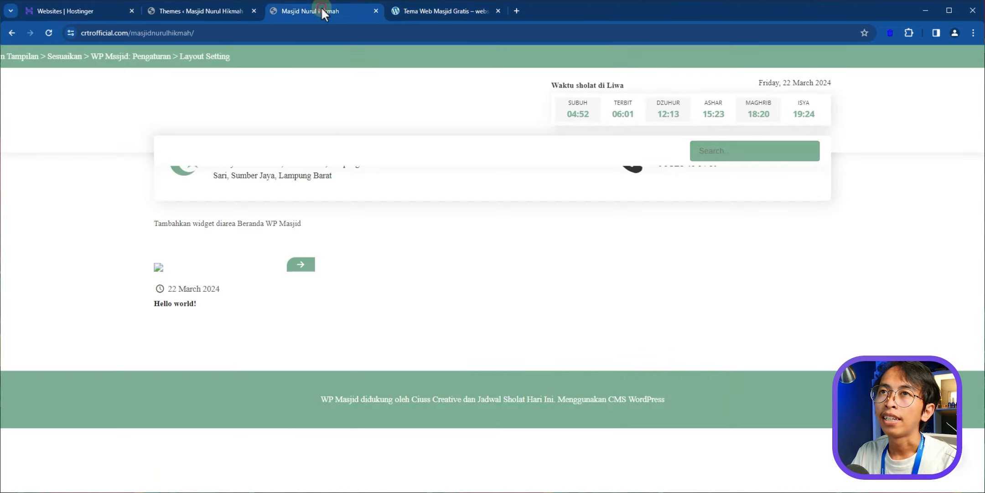
{"action": "left_click", "coordinate": [208, 9]}
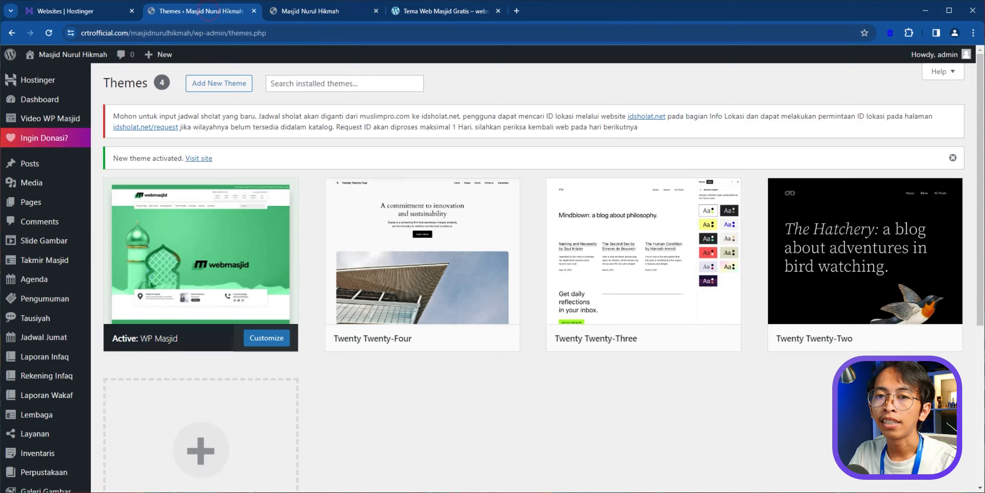
{"action": "key", "text": "alt+Tab"}
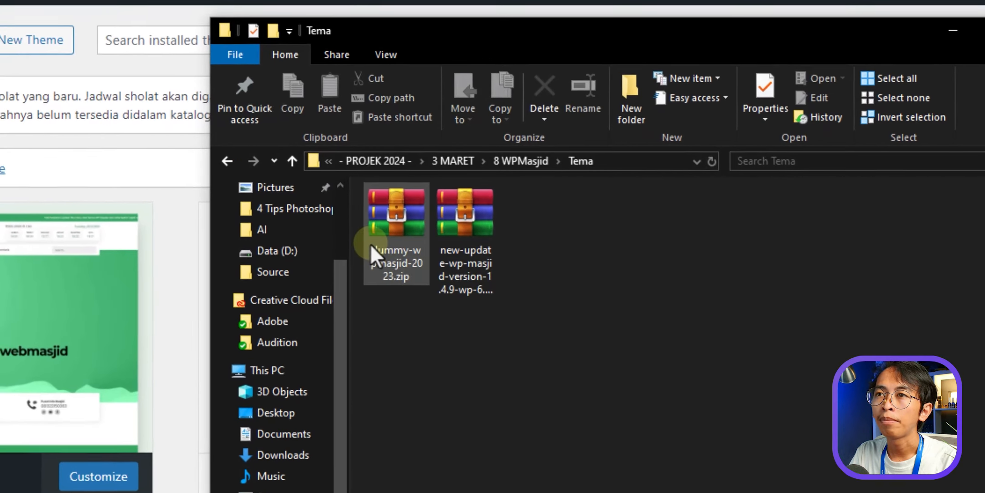
- Extract dummy-wpmasjid-2023.zip in place to get dummy-wpmasjid-2023.xml in the Tema folder
{"action": "left_click", "coordinate": [408, 217]}
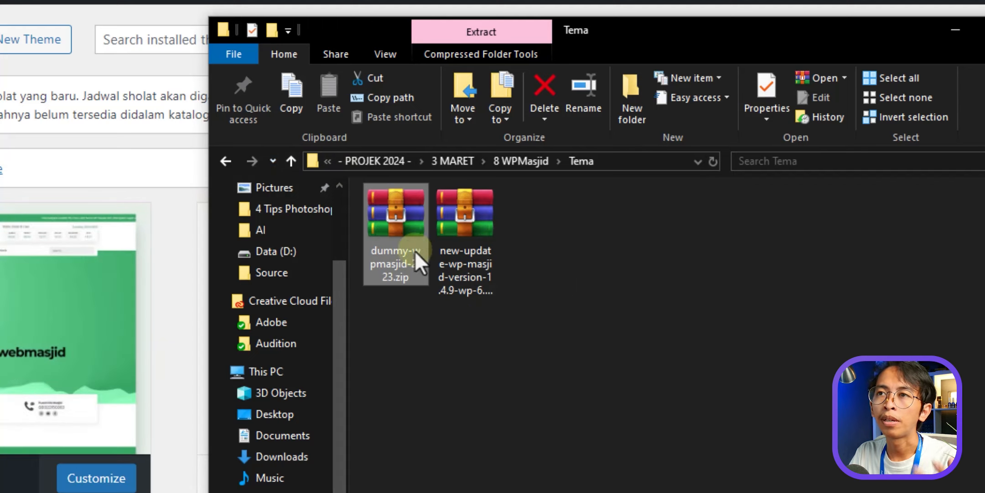
{"action": "right_click", "coordinate": [395, 213]}
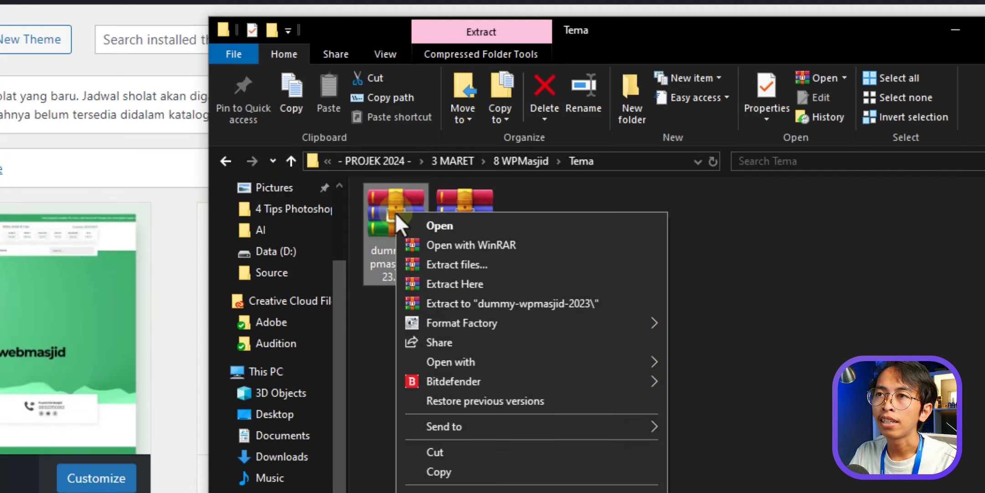
{"action": "left_click", "coordinate": [446, 293]}
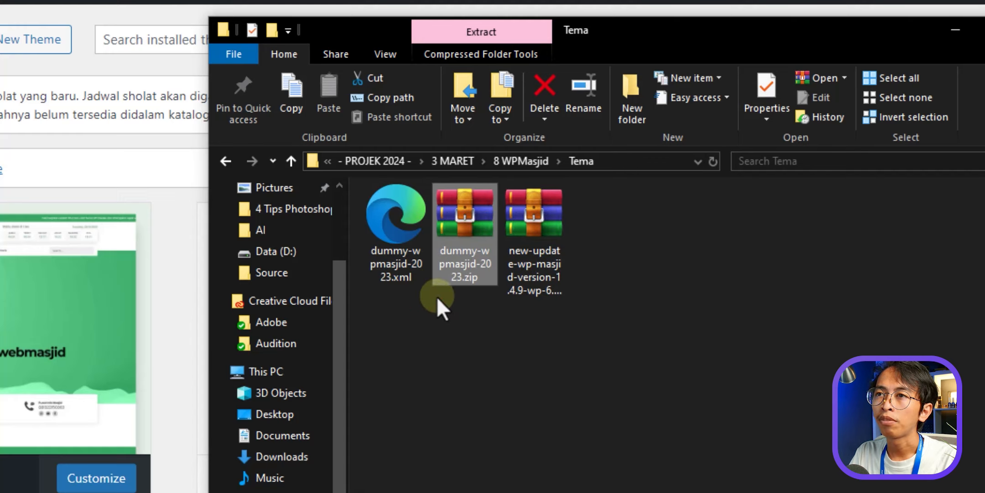
{"action": "left_click", "coordinate": [419, 273]}
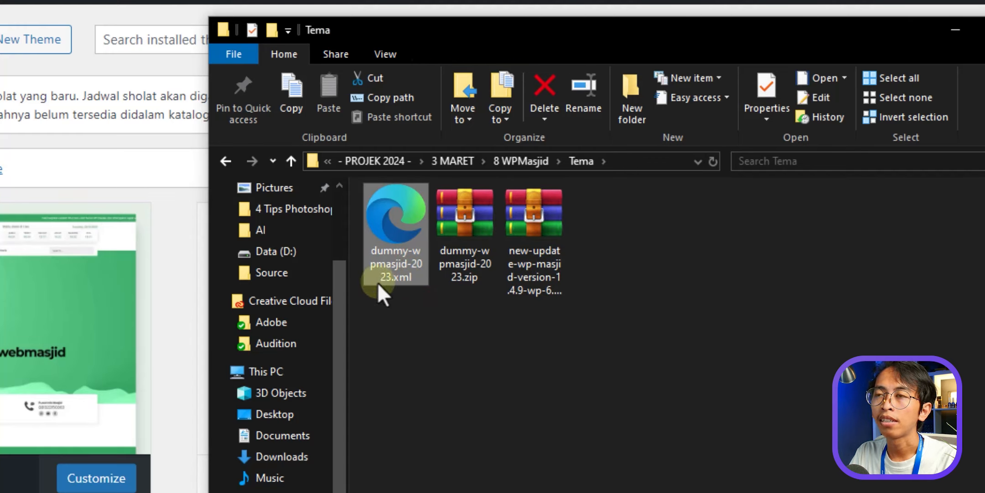
{"action": "left_click", "coordinate": [187, 165]}
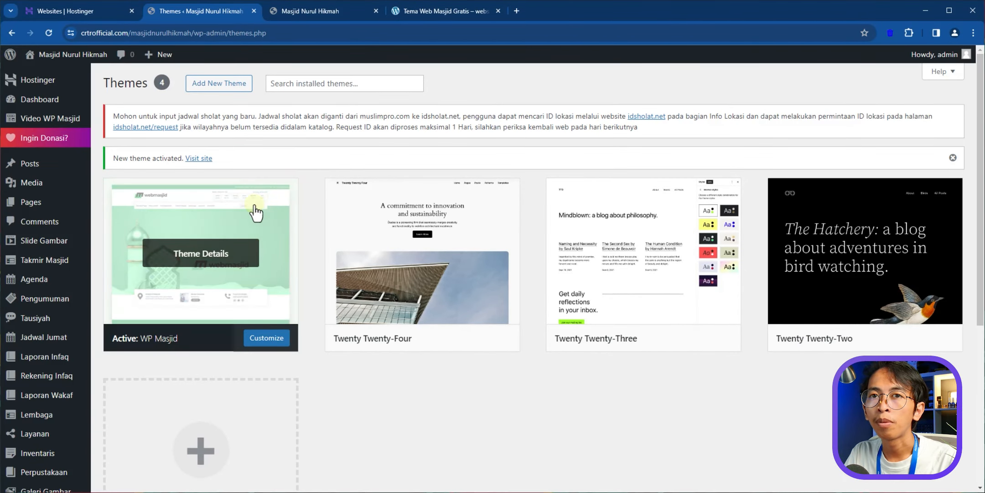
- Search plugins for 'demo import', then install and activate One Click Demo Import
{"action": "scroll", "coordinate": [77, 349], "scroll_direction": "down", "scroll_amount": 3}
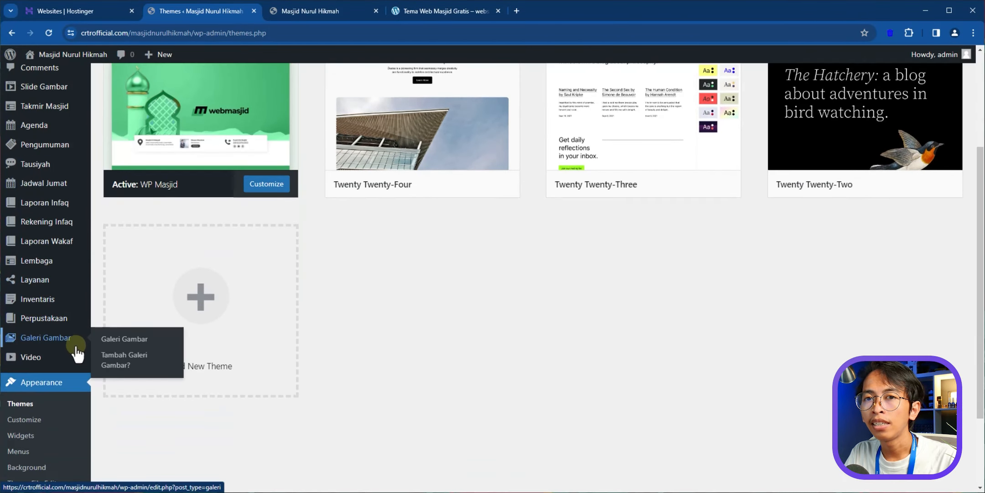
{"action": "mouse_move", "coordinate": [68, 364]}
{"action": "scroll", "coordinate": [68, 361], "scroll_direction": "down", "scroll_amount": 2}
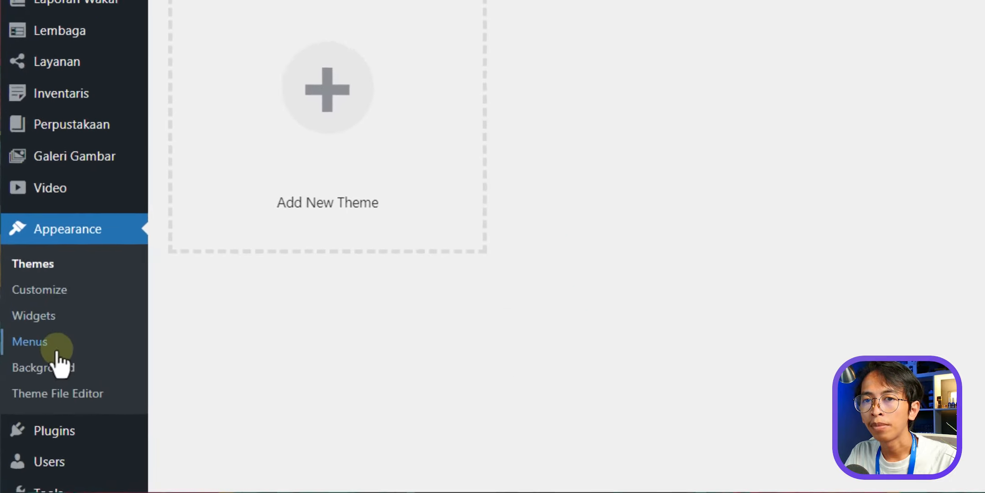
{"action": "mouse_move", "coordinate": [38, 452]}
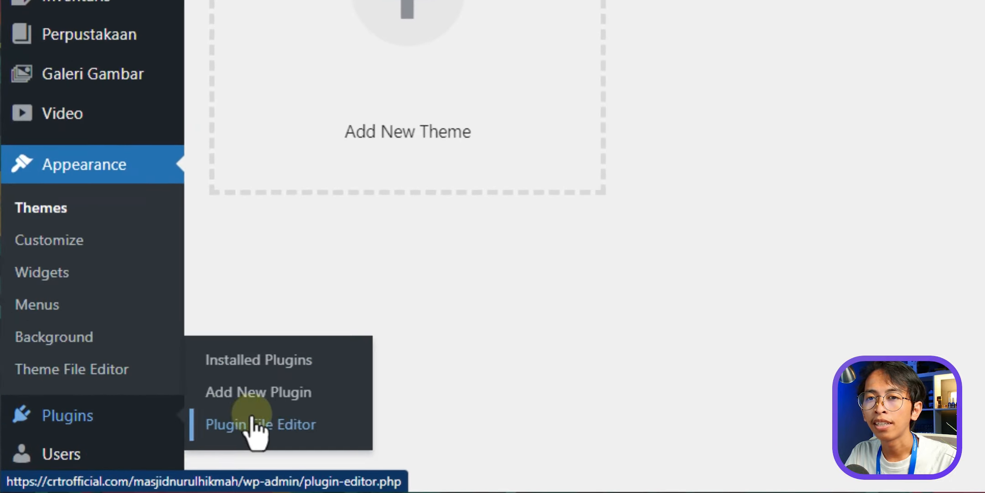
{"action": "left_click", "coordinate": [293, 401]}
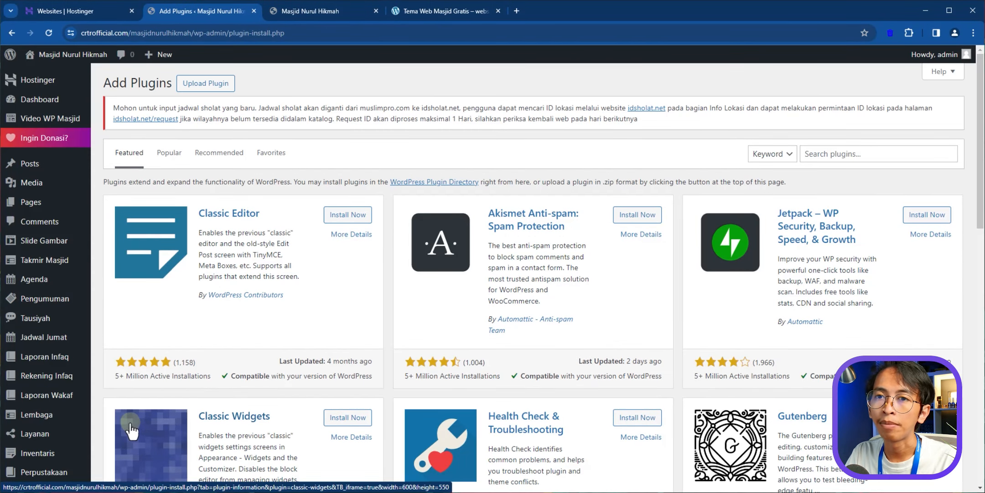
{"action": "left_click", "coordinate": [842, 155]}
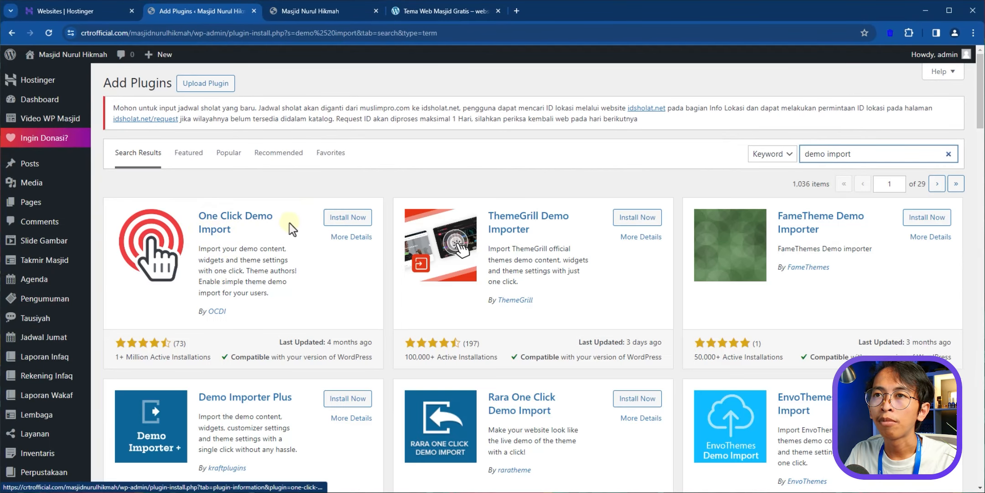
{"action": "left_click", "coordinate": [356, 219]}
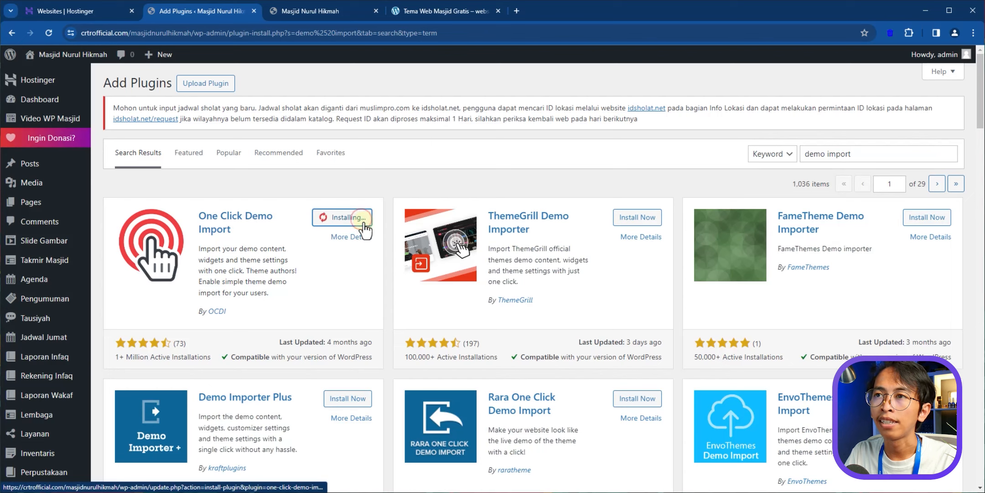
{"action": "scroll", "coordinate": [365, 214], "scroll_direction": "down", "scroll_amount": 1}
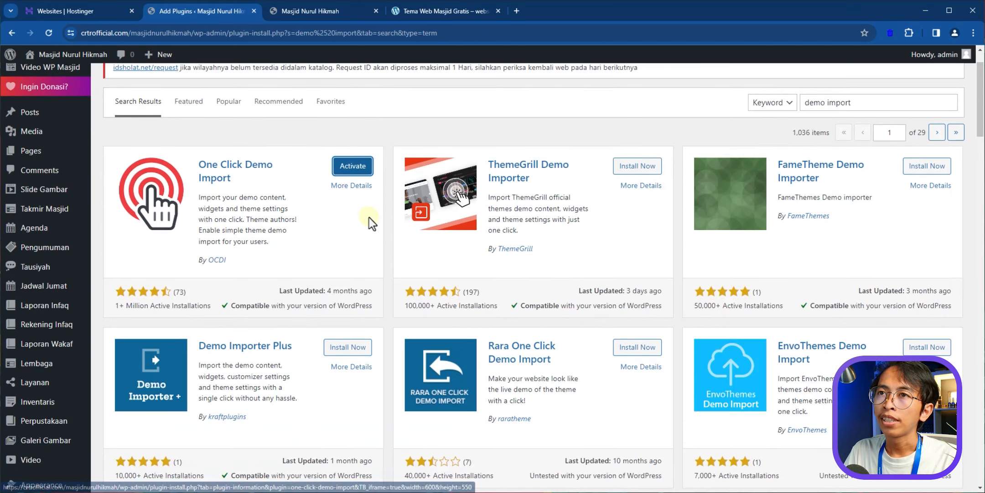
{"action": "left_click", "coordinate": [361, 171]}
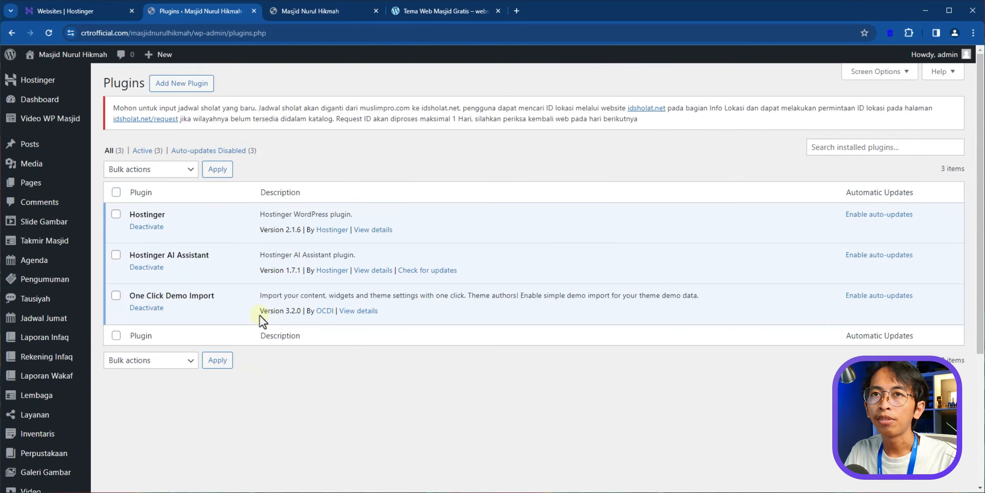
{"action": "scroll", "coordinate": [170, 402], "scroll_direction": "down", "scroll_amount": 5}
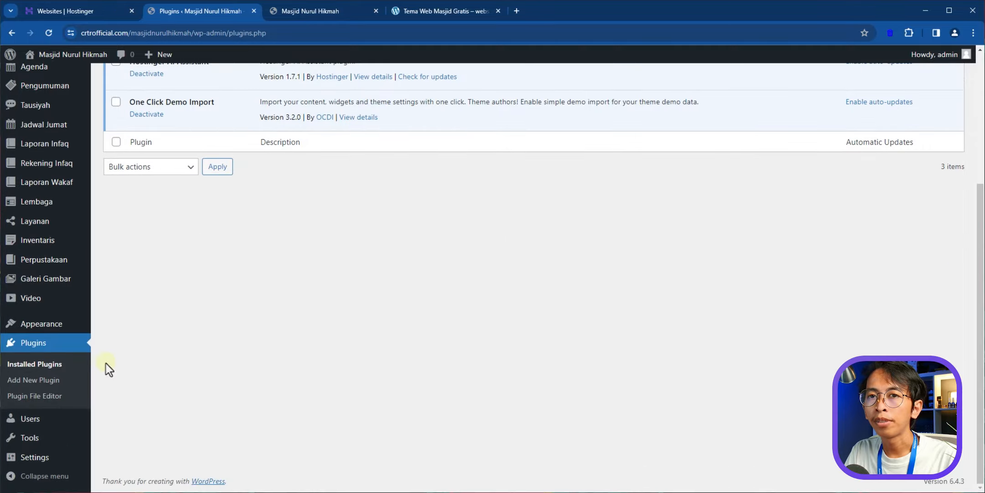
{"action": "mouse_move", "coordinate": [59, 325]}
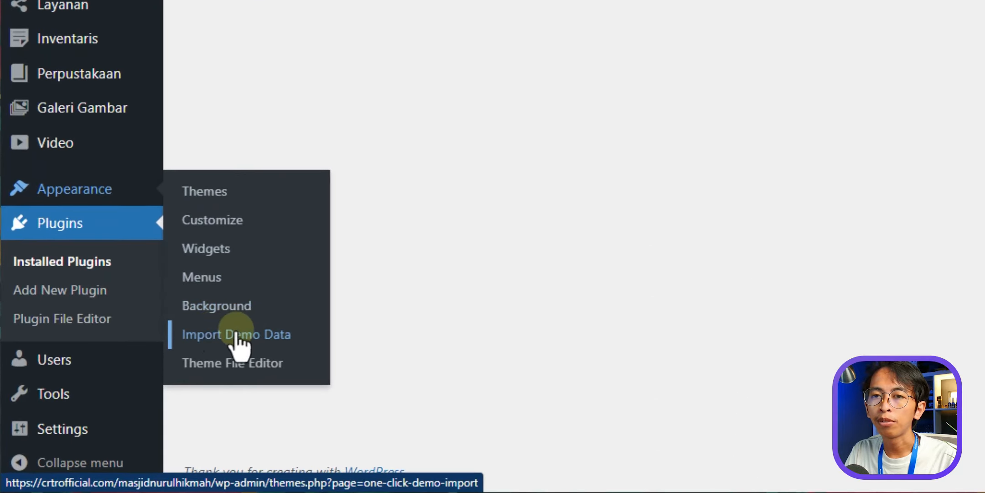
- Import dummy-wpmasjid-2023.xml as content through Appearance > Import Demo Data
{"action": "left_click", "coordinate": [266, 338]}
{"action": "scroll", "coordinate": [808, 117], "scroll_direction": "down", "scroll_amount": 10}
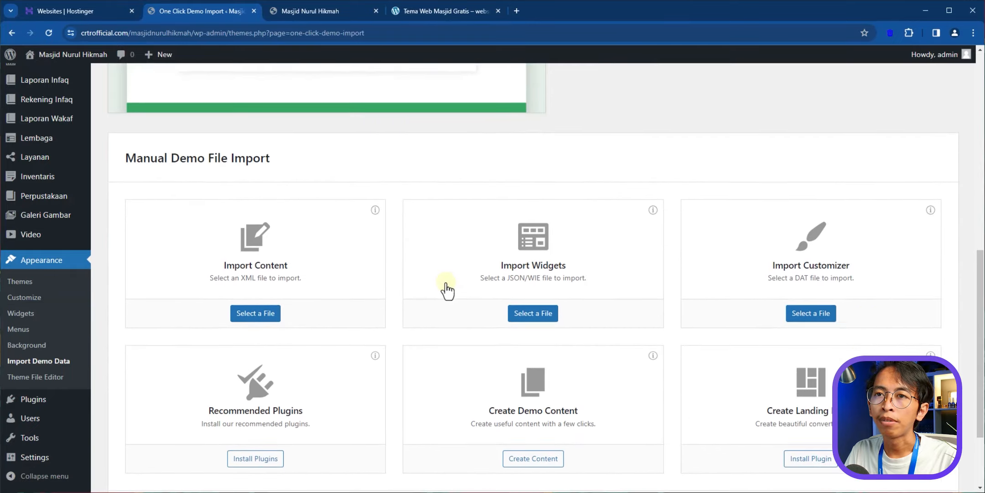
{"action": "scroll", "coordinate": [441, 287], "scroll_direction": "up", "scroll_amount": 1}
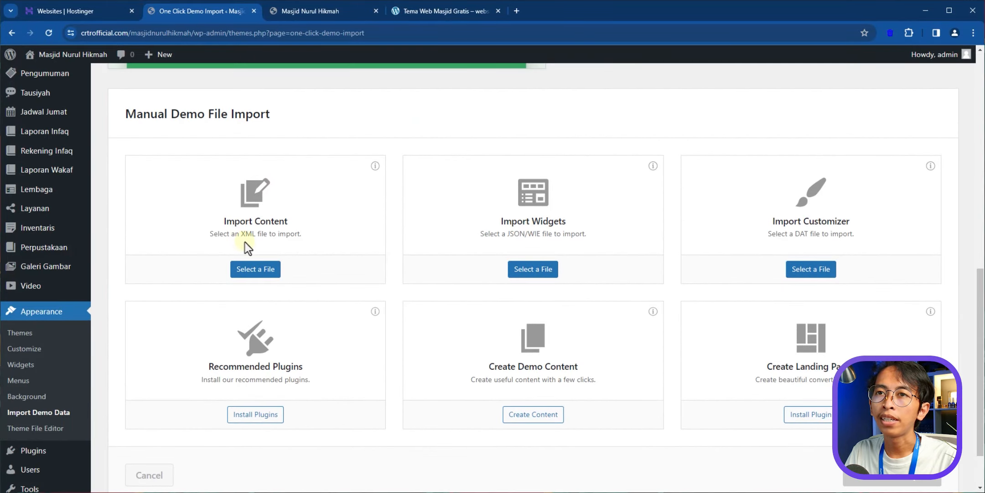
{"action": "left_click", "coordinate": [268, 275]}
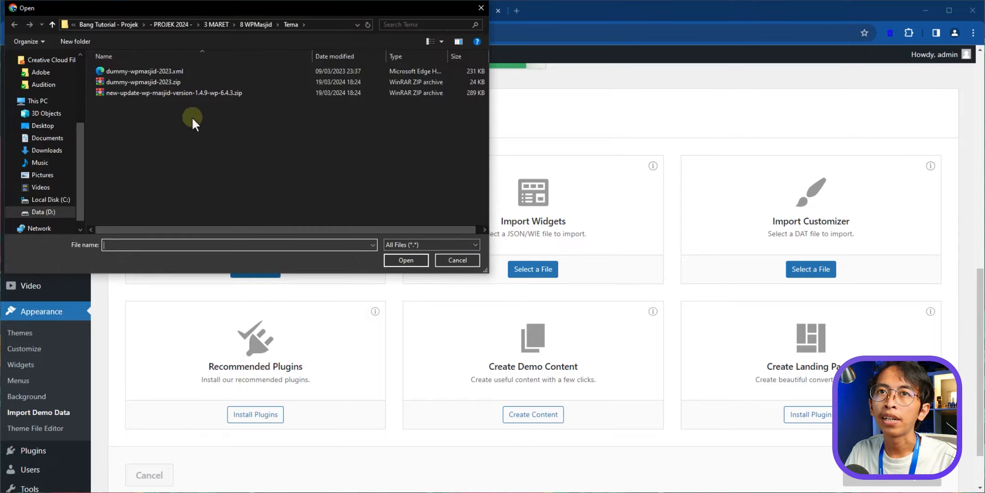
{"action": "left_click", "coordinate": [137, 71]}
{"action": "double_click", "coordinate": [149, 71]}
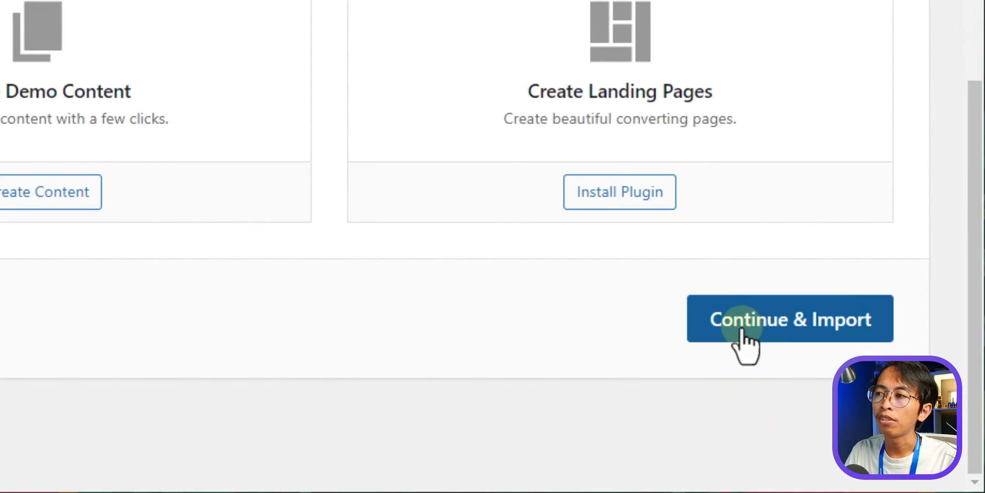
{"action": "left_click", "coordinate": [907, 478]}
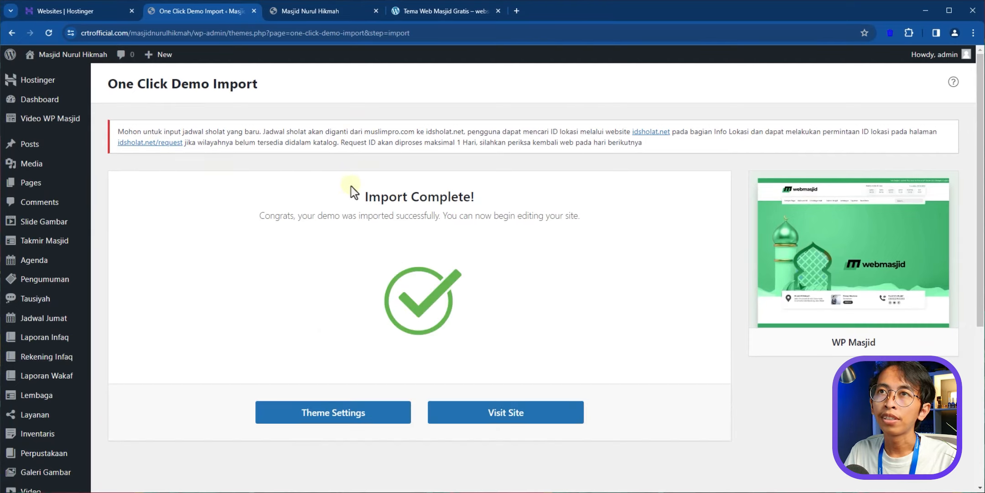
- Reload the Masjid Nurul Hikmah site and compare its imported hero and info cards with wpmasjid.com
{"action": "left_click", "coordinate": [334, 8]}
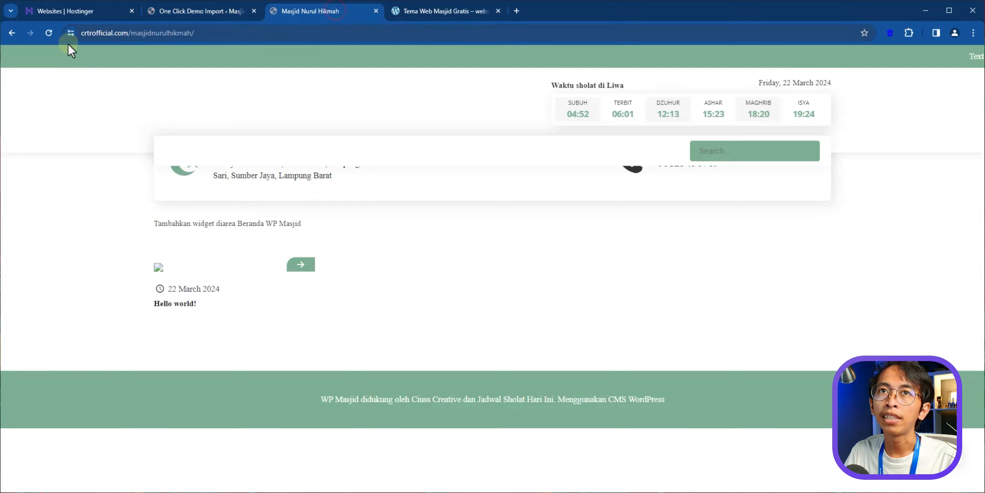
{"action": "left_click", "coordinate": [50, 32]}
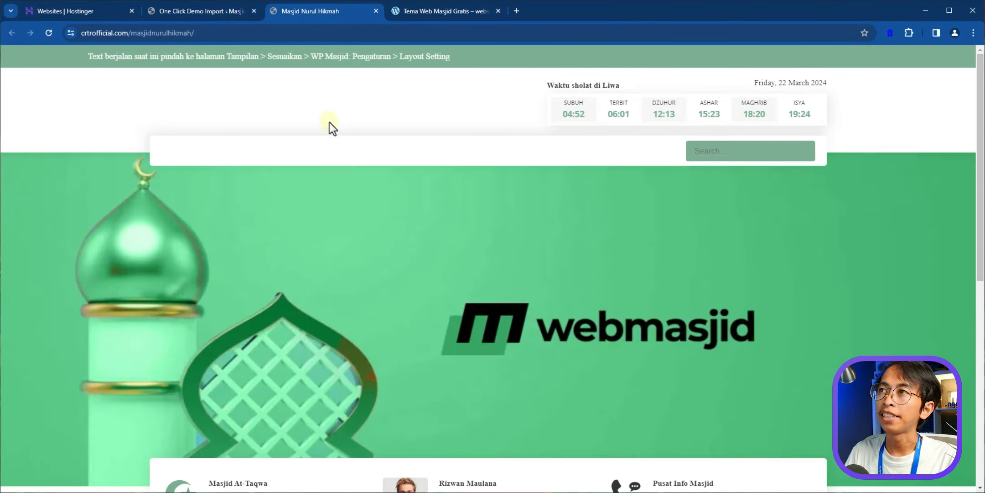
{"action": "left_click_drag", "start_coordinate": [981, 106], "coordinate": [981, 69]}
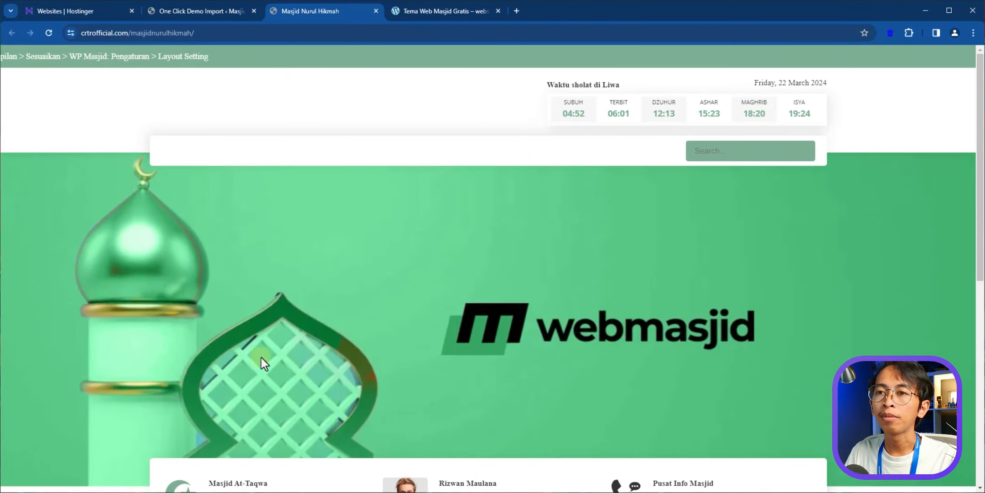
{"action": "left_click", "coordinate": [442, 11]}
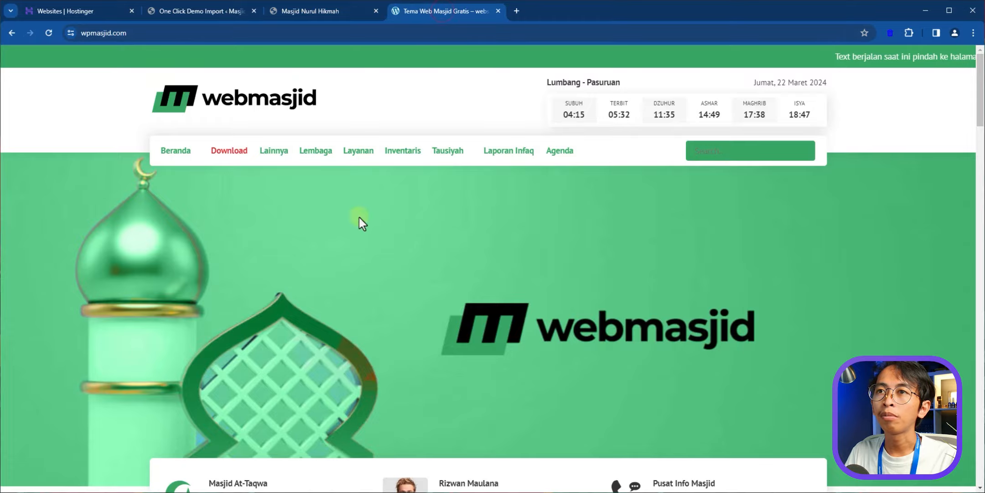
{"action": "mouse_move", "coordinate": [980, 117]}
{"action": "left_mouse_down"}
{"action": "mouse_move", "coordinate": [981, 360]}
{"action": "mouse_move", "coordinate": [981, 109]}
{"action": "left_mouse_up"}
{"action": "left_click", "coordinate": [320, 12]}
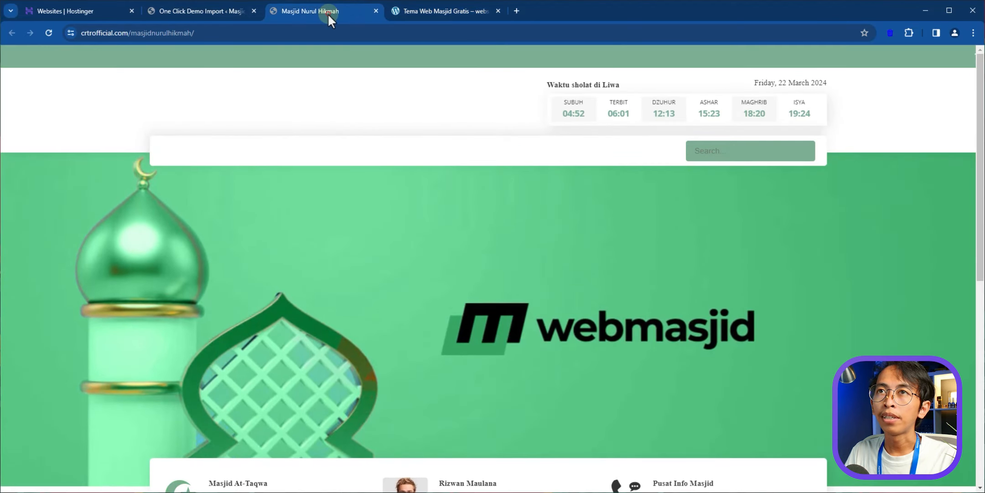
{"action": "left_click", "coordinate": [204, 13]}
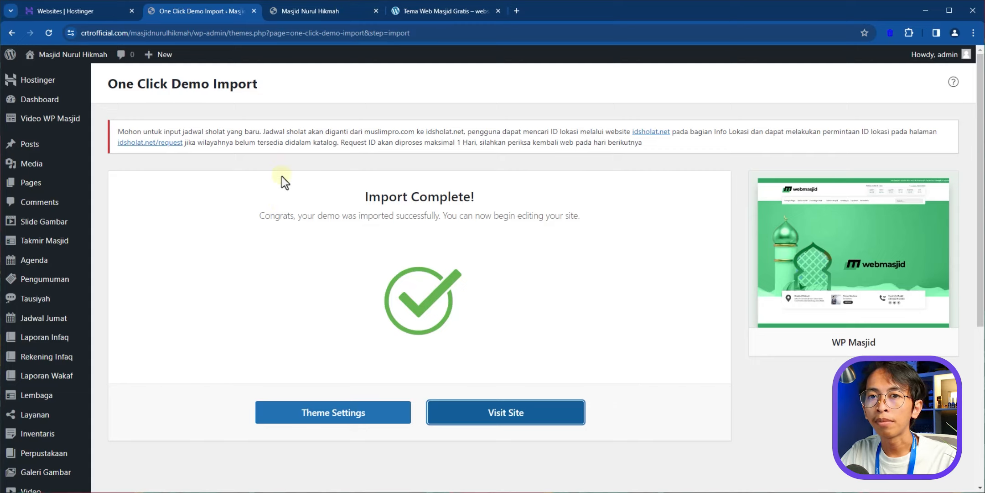
{"action": "scroll", "coordinate": [78, 400], "scroll_direction": "down", "scroll_amount": 4}
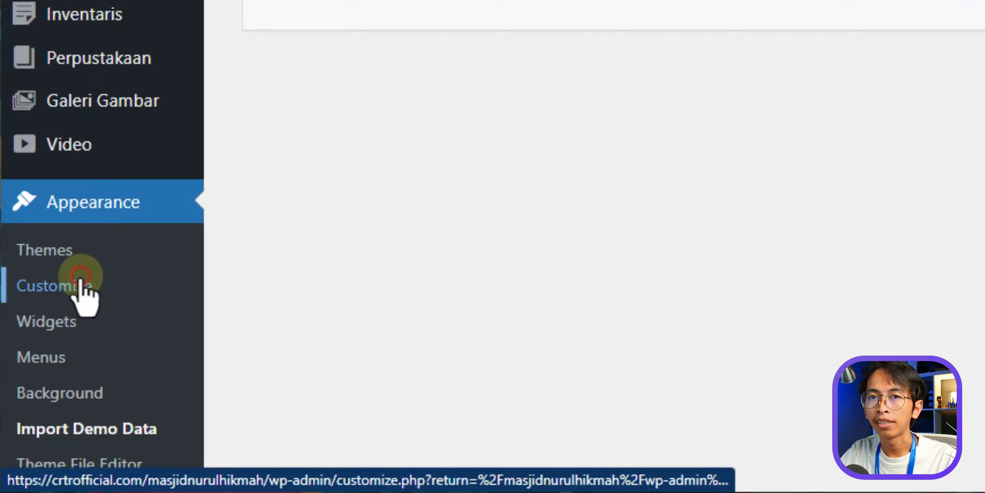
- In Customizer Site Identity, upload Logo.png as the site logo and crop it
{"action": "left_click", "coordinate": [80, 279]}
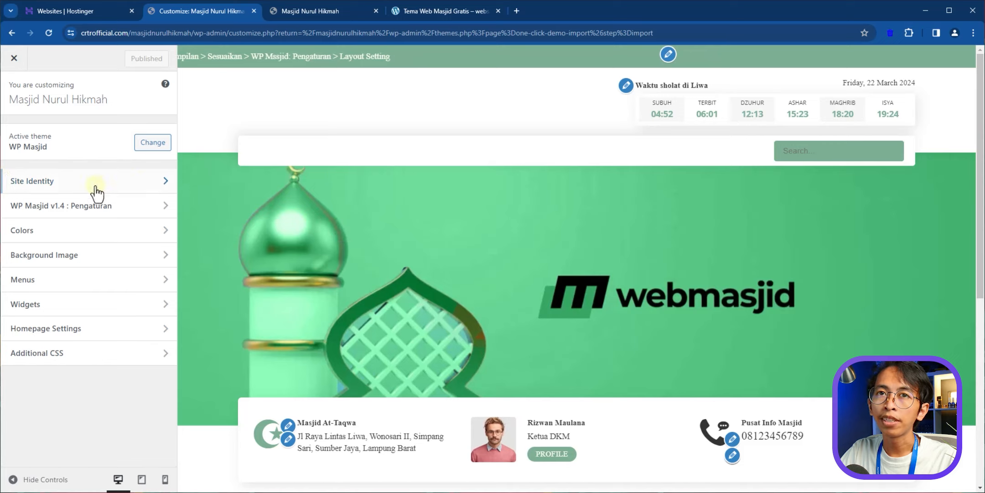
{"action": "left_click", "coordinate": [125, 187]}
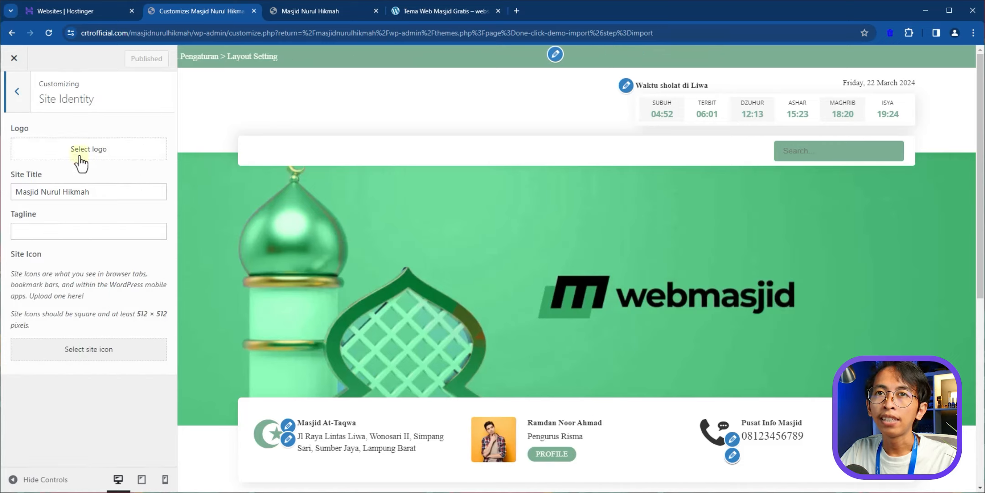
{"action": "left_click", "coordinate": [145, 157]}
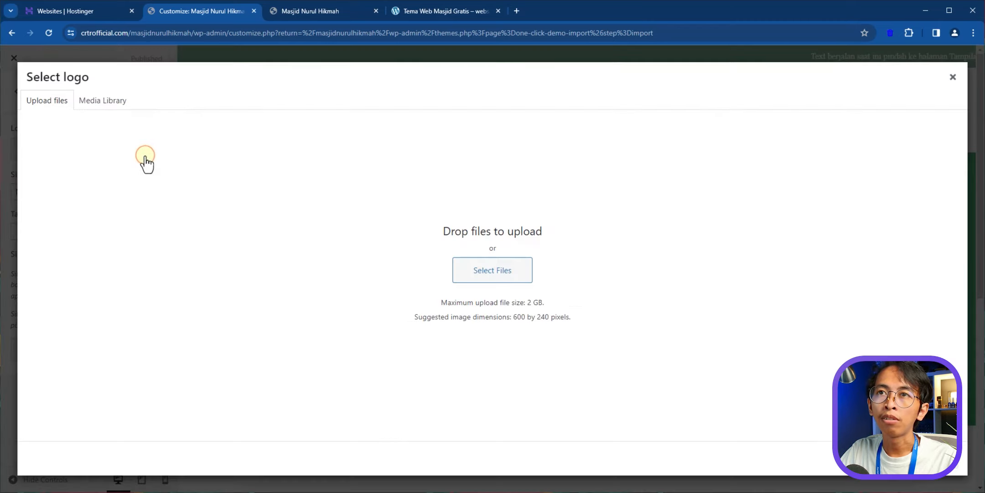
{"action": "left_click", "coordinate": [508, 281]}
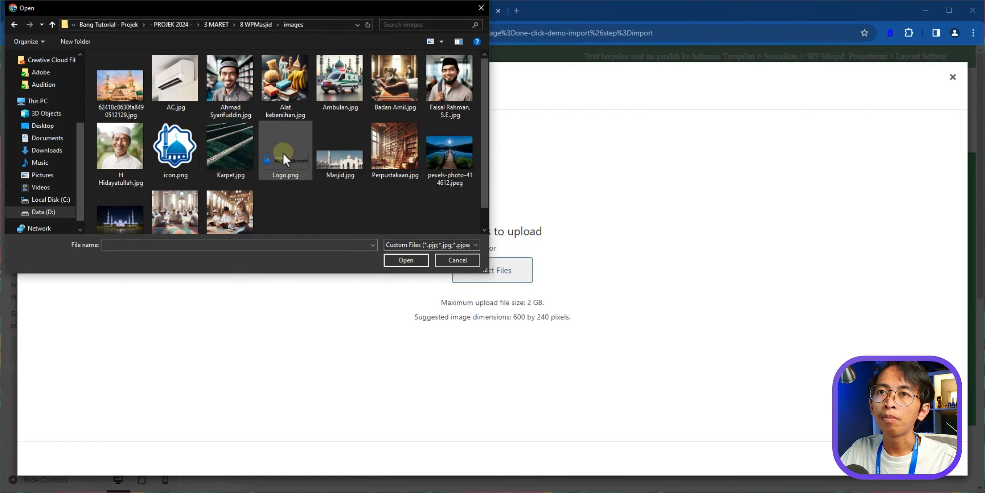
{"action": "double_click", "coordinate": [287, 156]}
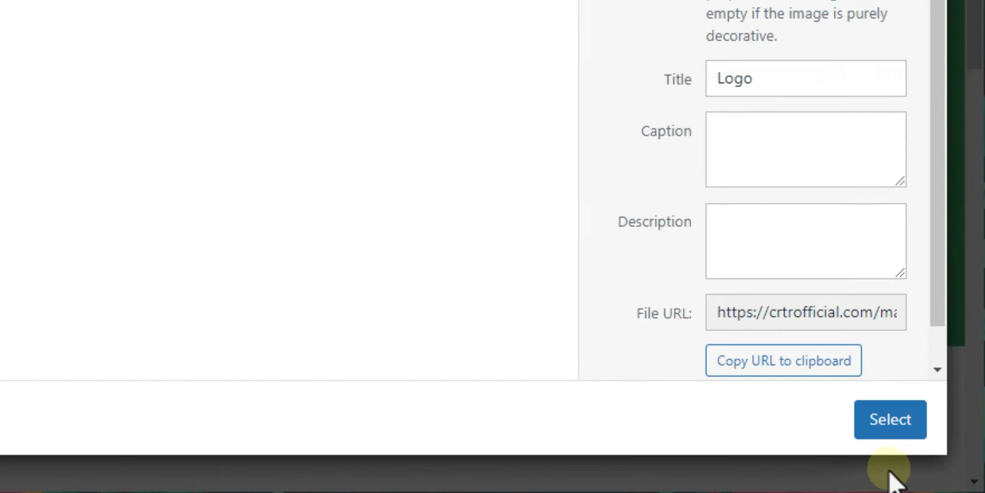
{"action": "left_click", "coordinate": [898, 431]}
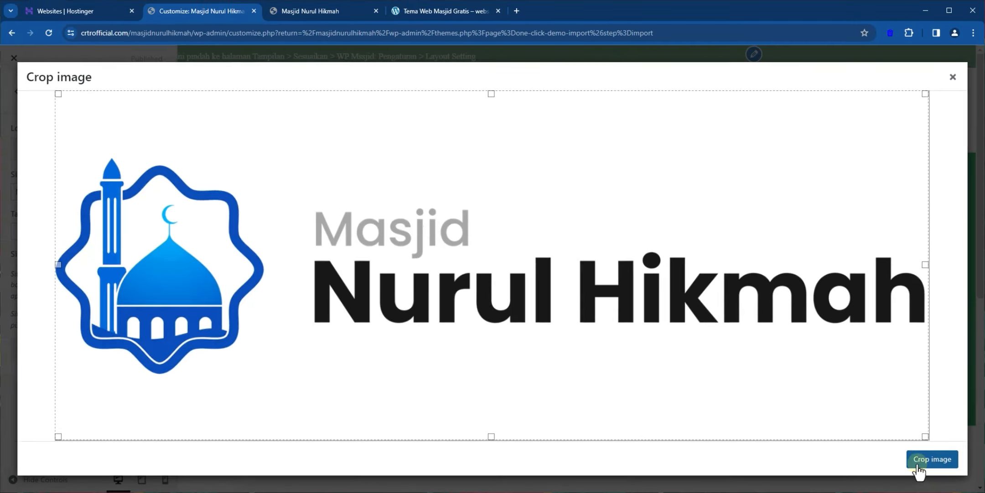
{"action": "left_click", "coordinate": [919, 463]}
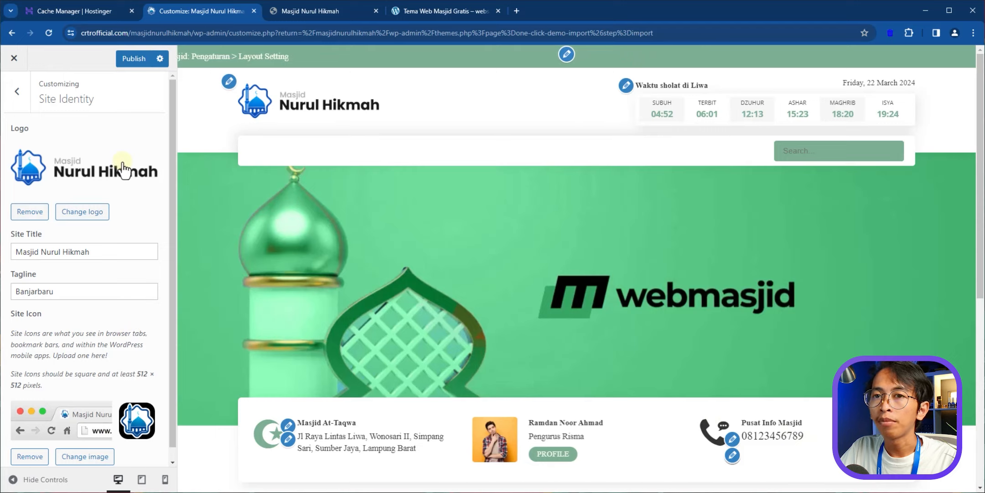
- Publish the new logo and return to the main Customizer menu
{"action": "scroll", "coordinate": [108, 362], "scroll_direction": "down", "scroll_amount": 1}
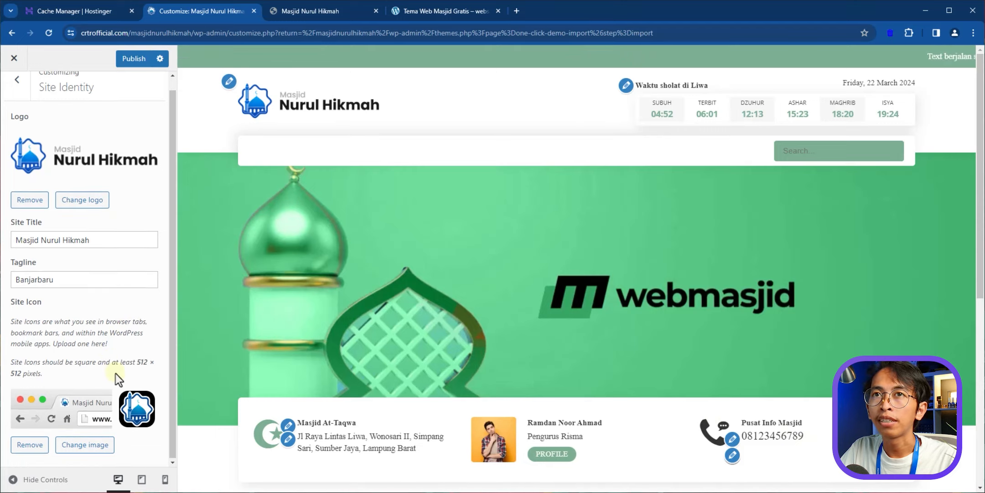
{"action": "scroll", "coordinate": [114, 146], "scroll_direction": "up", "scroll_amount": 1}
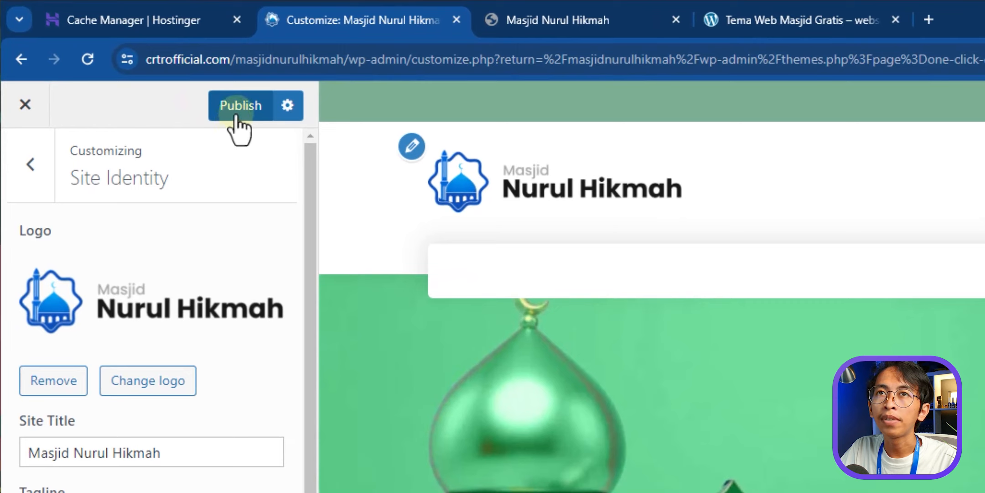
{"action": "left_click", "coordinate": [236, 114]}
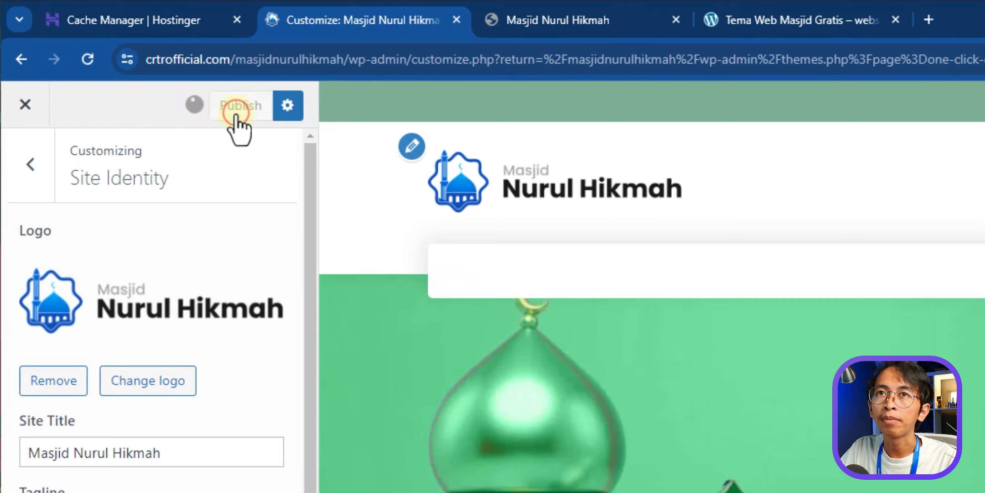
{"action": "left_click", "coordinate": [30, 164]}
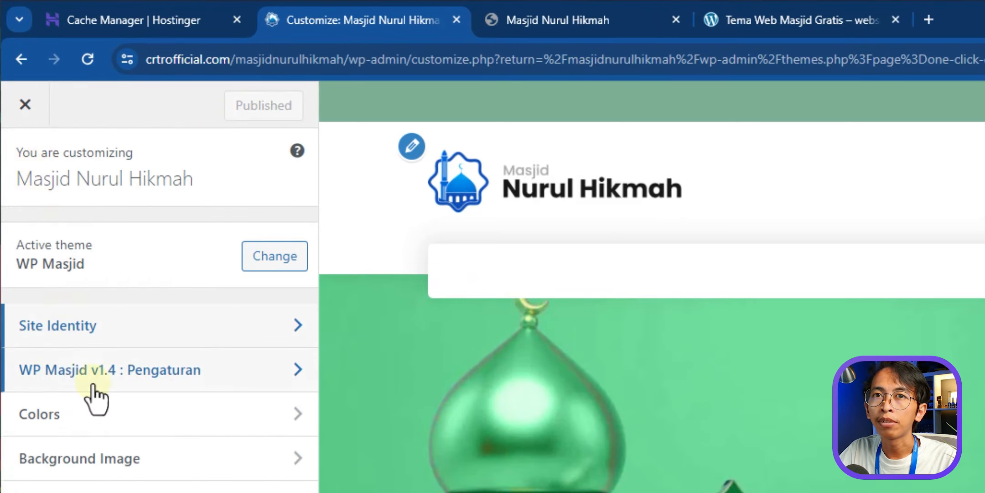
- Open Profil Masjid in WP Masjid v1.4 settings and rename the mosque to Masjid Nurul Hikmah
{"action": "left_click", "coordinate": [115, 377]}
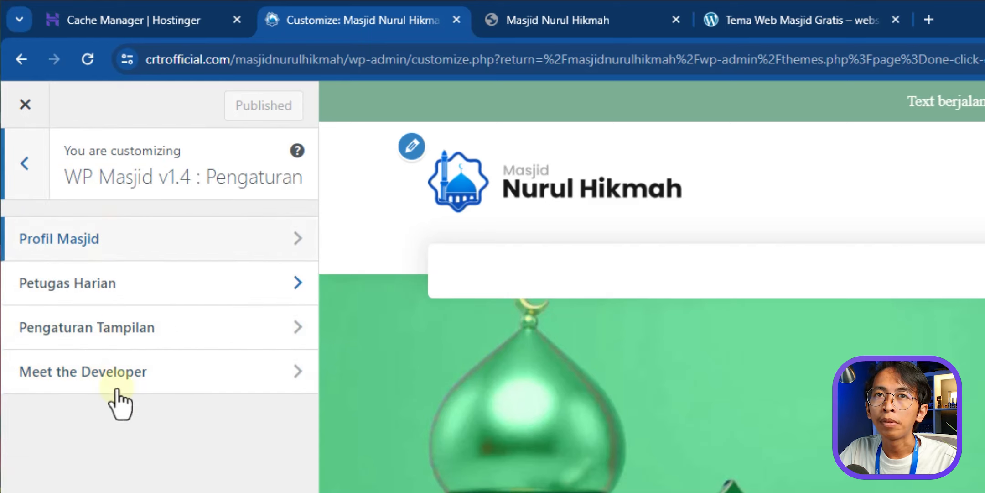
{"action": "left_click", "coordinate": [184, 241]}
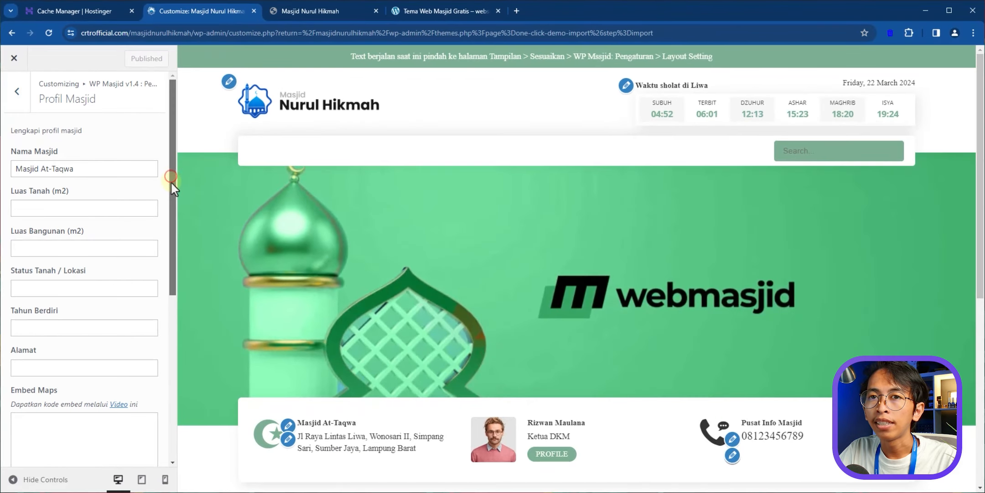
{"action": "left_click_drag", "start_coordinate": [172, 183], "coordinate": [171, 186]}
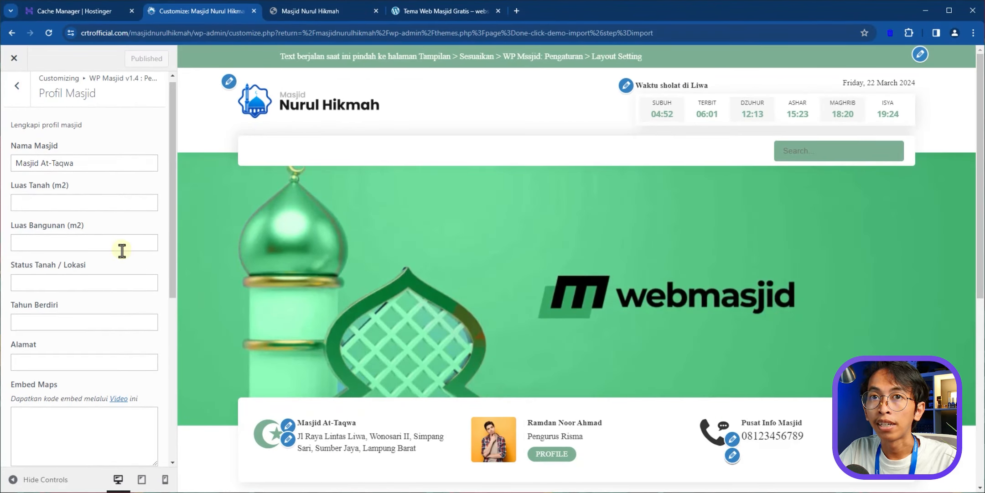
{"action": "scroll", "coordinate": [115, 258], "scroll_direction": "down", "scroll_amount": 3}
{"action": "scroll", "coordinate": [101, 263], "scroll_direction": "down", "scroll_amount": 3}
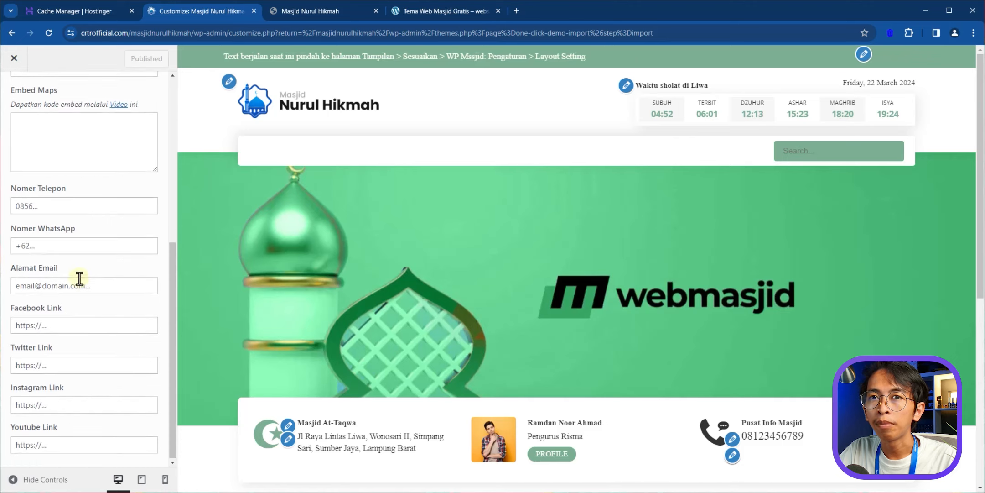
{"action": "left_click", "coordinate": [171, 314]}
{"action": "left_click_drag", "start_coordinate": [172, 349], "coordinate": [153, 117]}
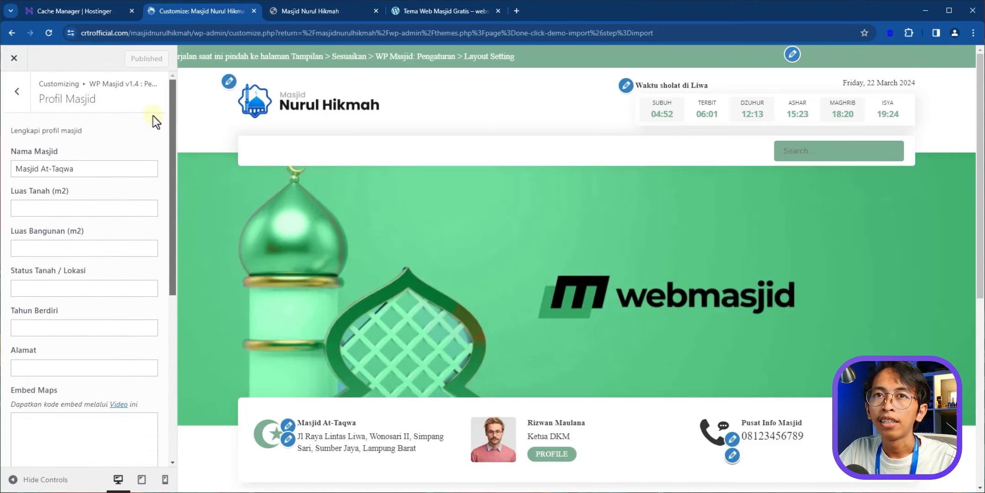
{"action": "left_click_drag", "start_coordinate": [97, 172], "coordinate": [41, 172]}
{"action": "type", "text": "Nurul Hikmah"}
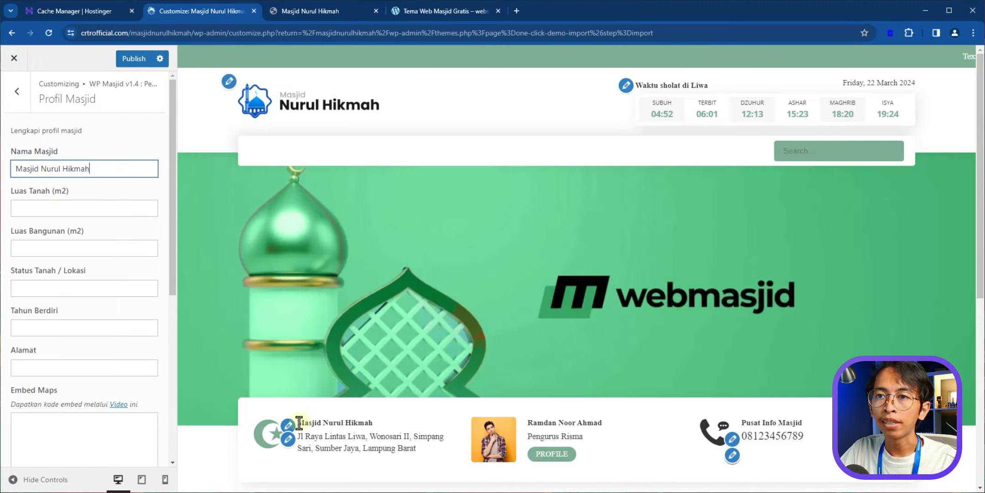
{"action": "left_click_drag", "start_coordinate": [299, 423], "coordinate": [375, 425]}
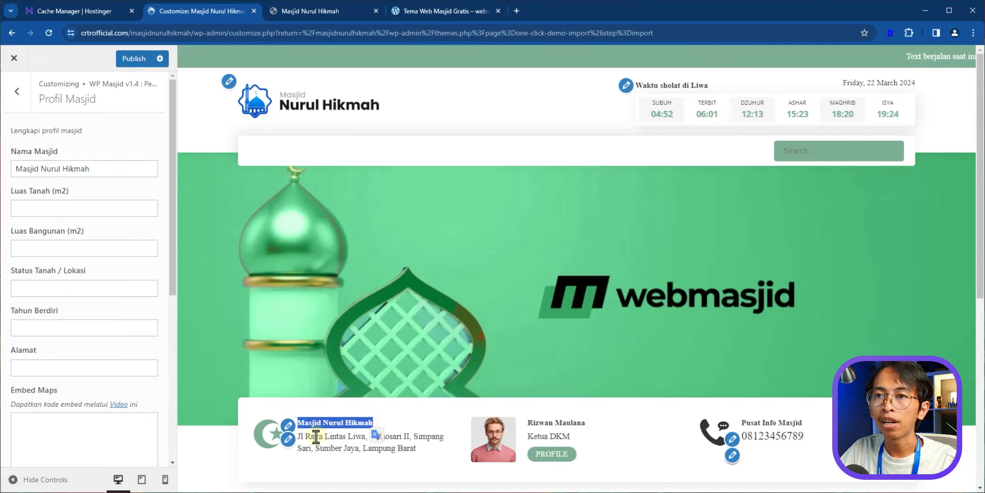
- Fill in the mosque's address, phone number, WhatsApp number and email address
{"action": "left_click", "coordinate": [36, 368]}
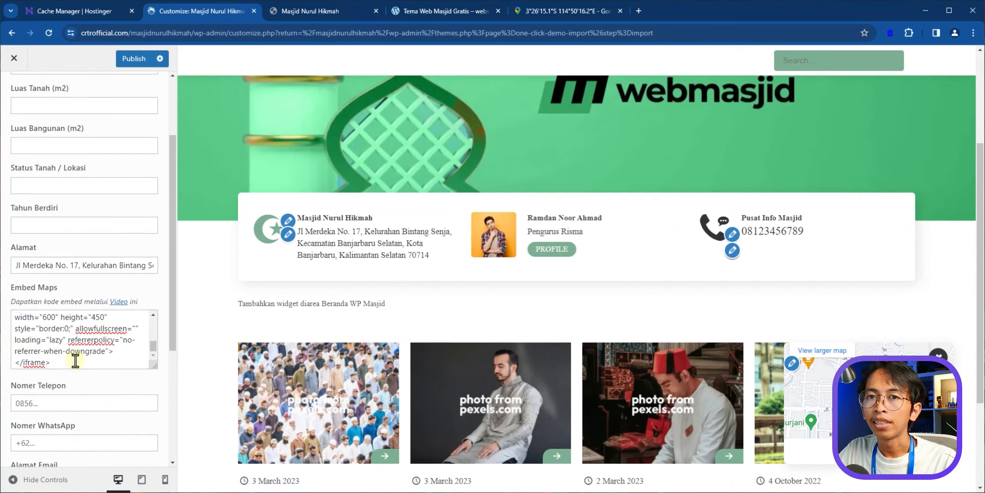
{"action": "scroll", "coordinate": [60, 329], "scroll_direction": "down", "scroll_amount": 4}
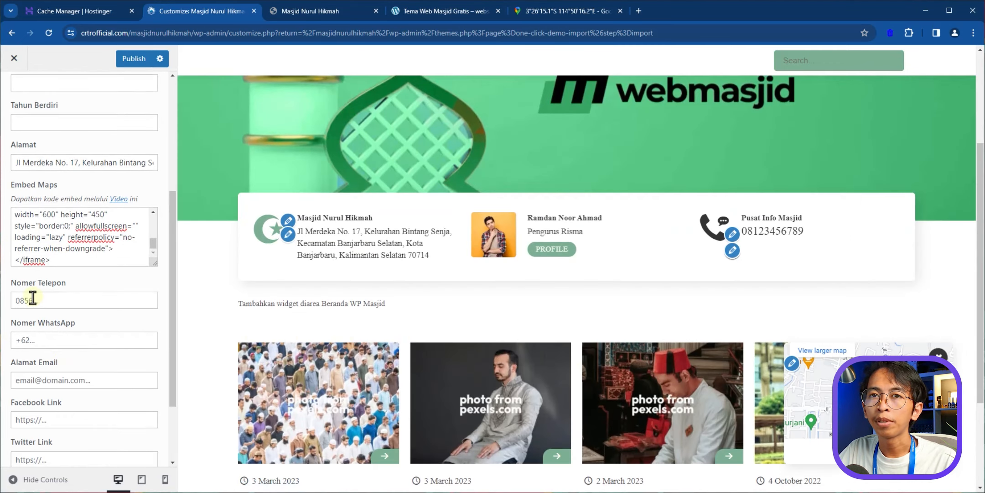
{"action": "scroll", "coordinate": [46, 277], "scroll_direction": "down", "scroll_amount": 1}
{"action": "left_click", "coordinate": [46, 209]}
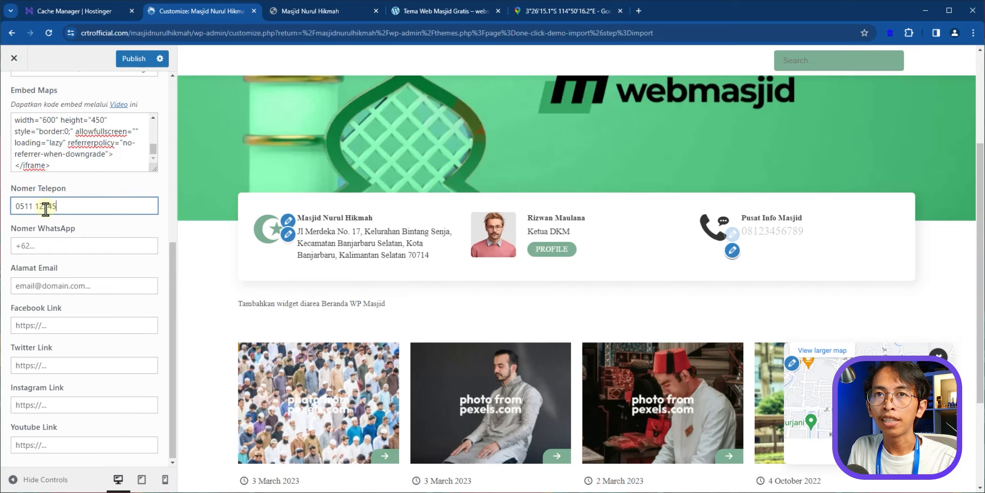
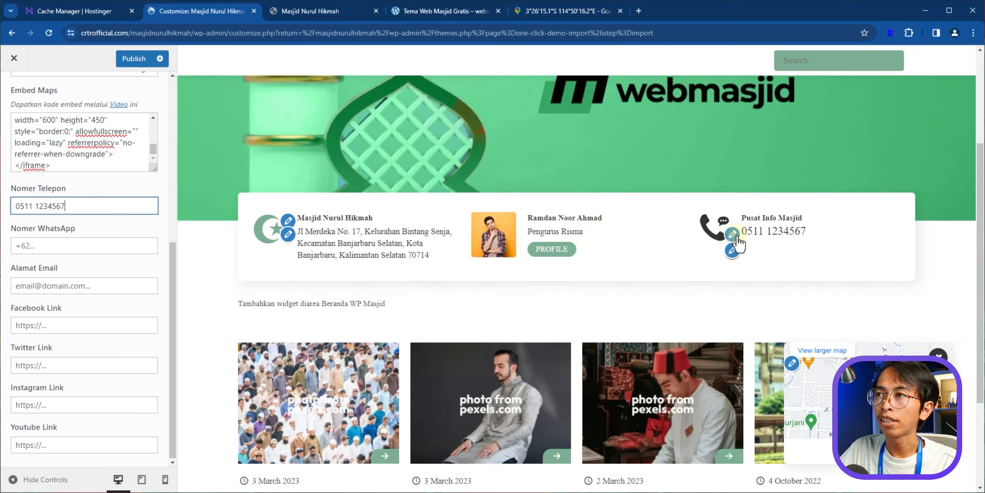
{"action": "left_click", "coordinate": [40, 249]}
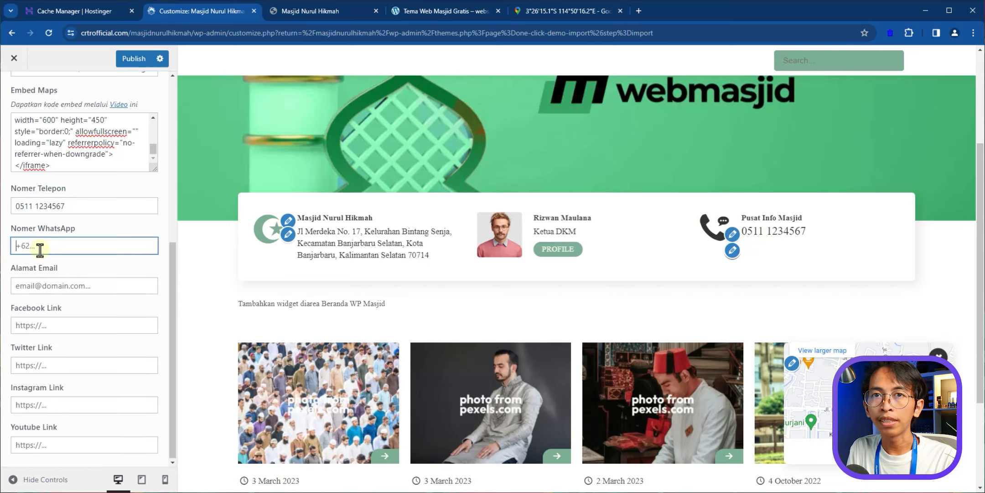
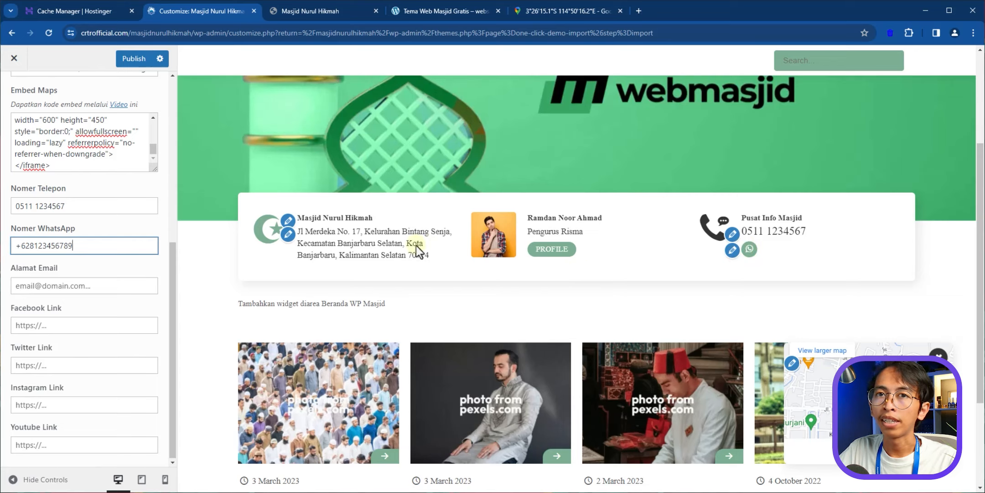
{"action": "left_click", "coordinate": [87, 288]}
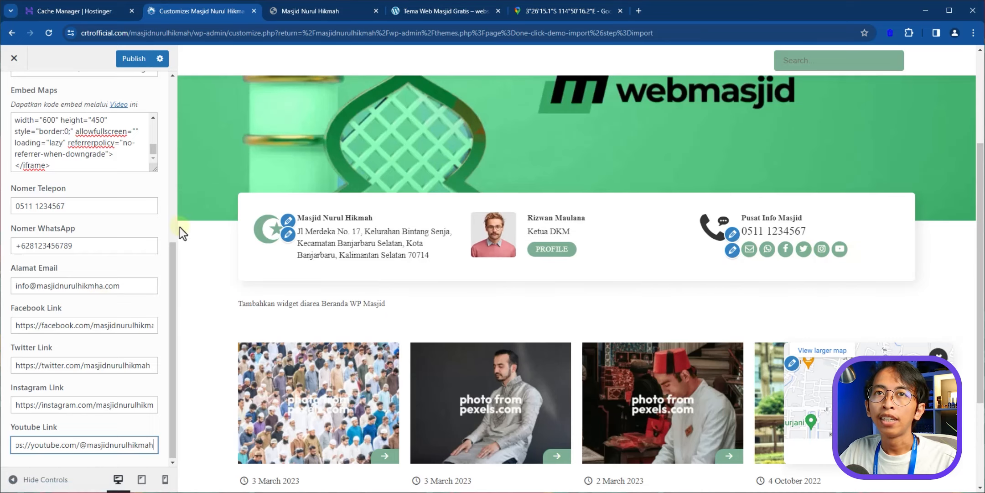
- Publish the mosque profile and return to the WP Masjid settings list
{"action": "scroll", "coordinate": [121, 250], "scroll_direction": "up", "scroll_amount": 5}
{"action": "scroll", "coordinate": [106, 165], "scroll_direction": "up", "scroll_amount": 1}
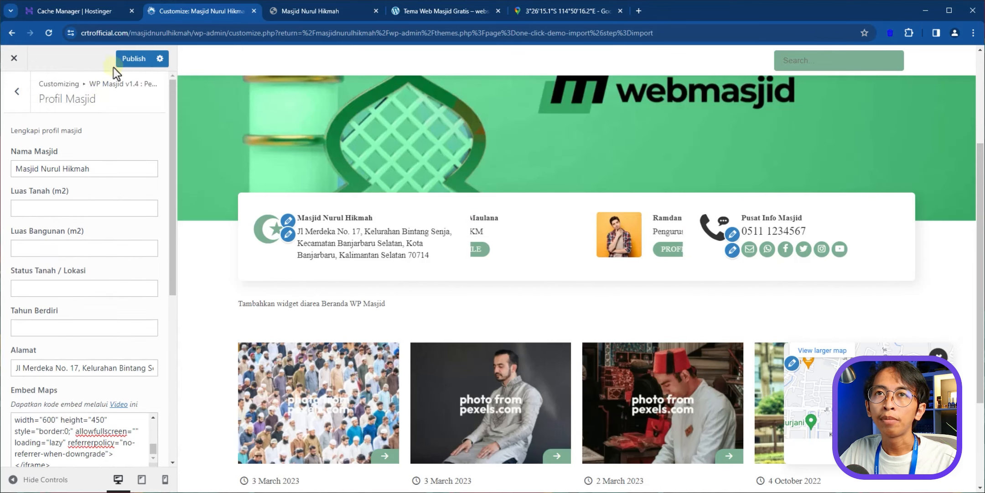
{"action": "left_click", "coordinate": [135, 60]}
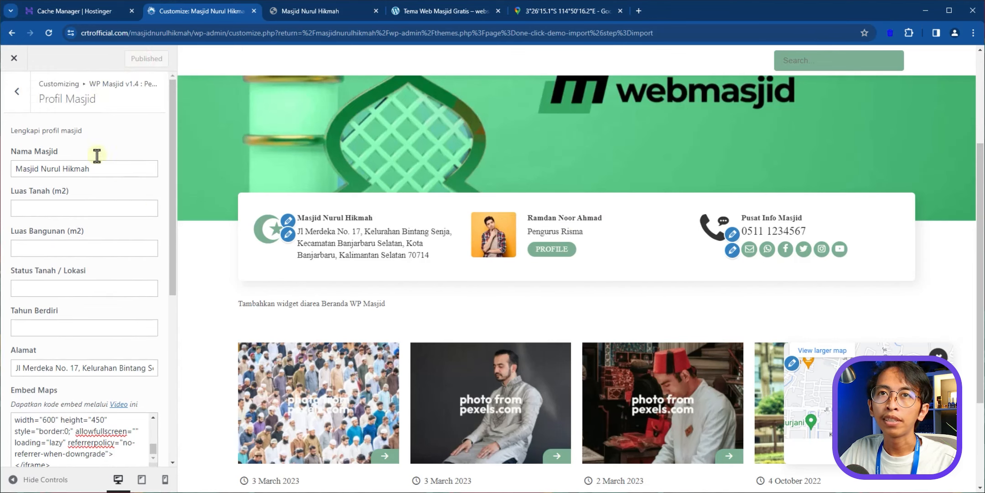
{"action": "left_click", "coordinate": [18, 93]}
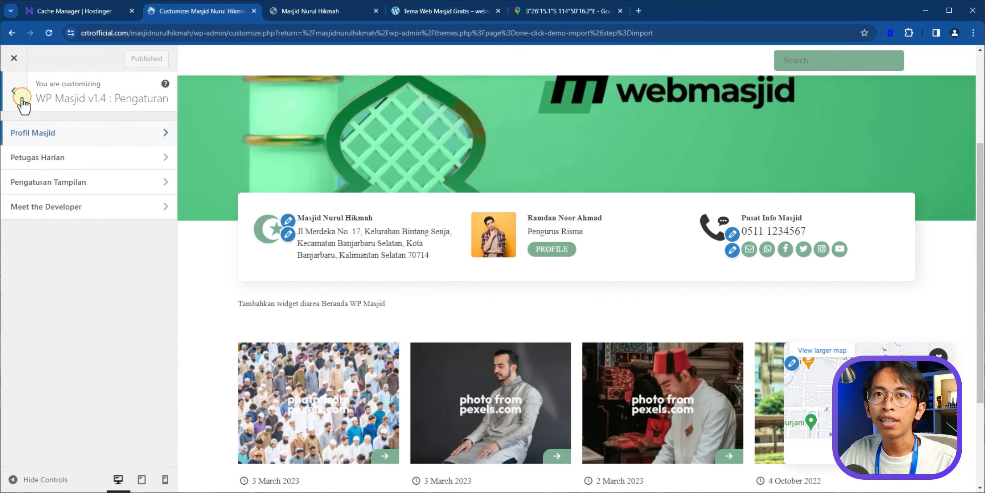
- Open Petugas Harian and follow the idsholat.net link under ID Kota to look up the city ID
{"action": "left_click", "coordinate": [63, 164]}
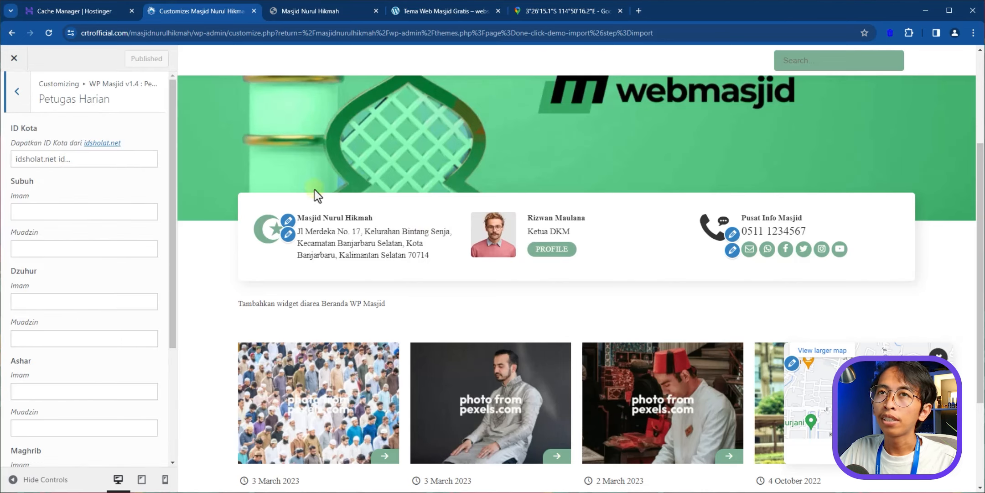
{"action": "scroll", "coordinate": [315, 190], "scroll_direction": "up", "scroll_amount": 4}
{"action": "scroll", "coordinate": [55, 151], "scroll_direction": "down", "scroll_amount": 1}
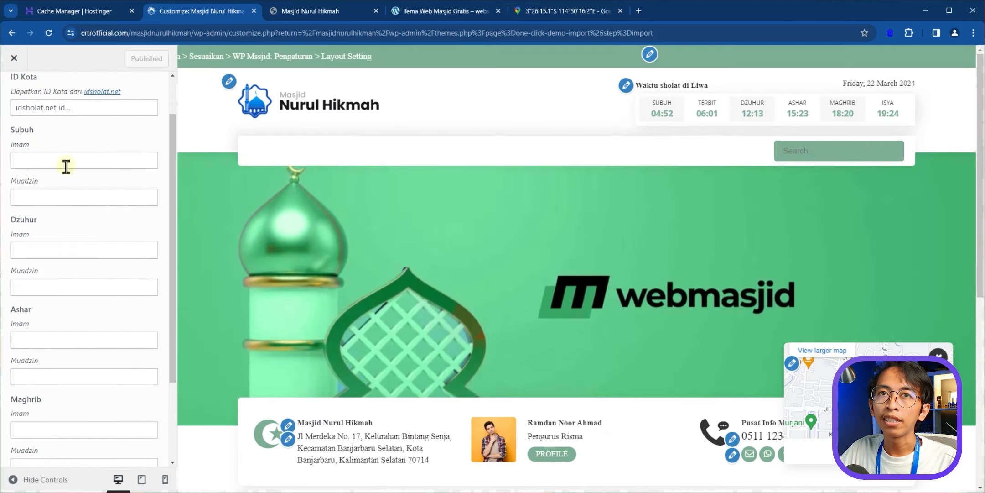
{"action": "scroll", "coordinate": [67, 167], "scroll_direction": "up", "scroll_amount": 1}
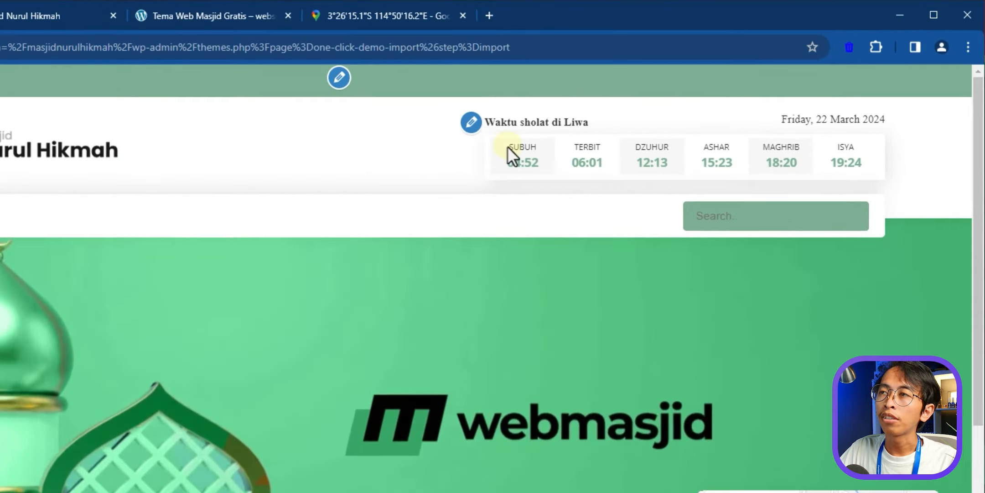
{"action": "left_click_drag", "start_coordinate": [652, 101], "coordinate": [777, 115]}
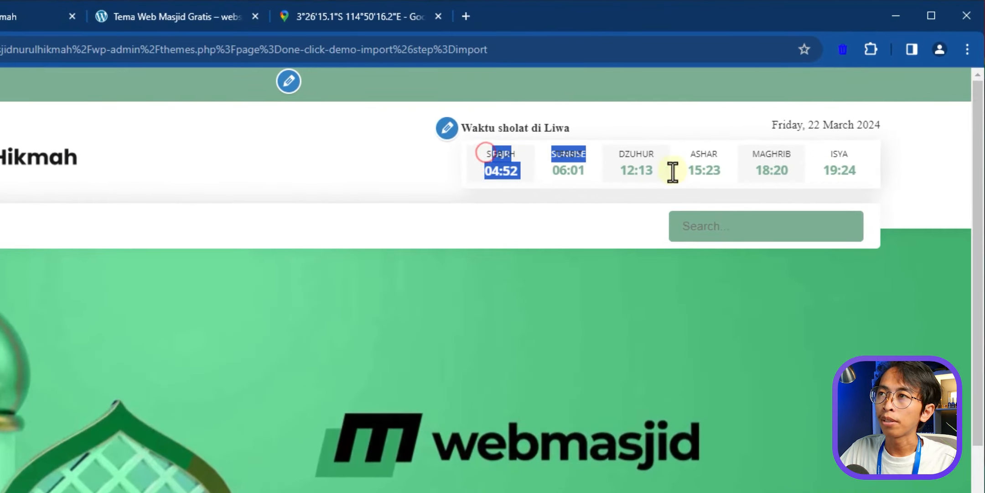
{"action": "left_click_drag", "start_coordinate": [673, 172], "coordinate": [860, 176]}
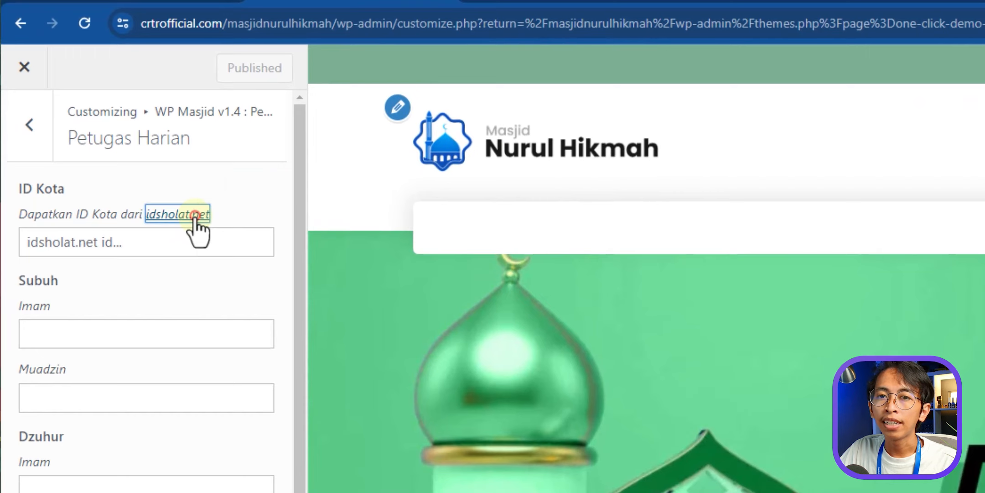
{"action": "left_click", "coordinate": [195, 214]}
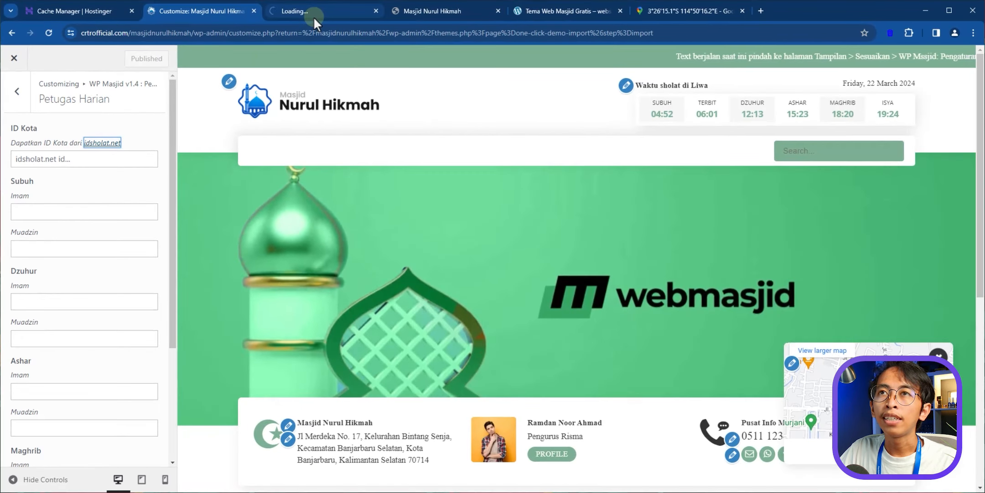
- On idsholat.net, search 'banjarbaru' and select Kec Banjarbaru Selatan
{"action": "left_click", "coordinate": [314, 16]}
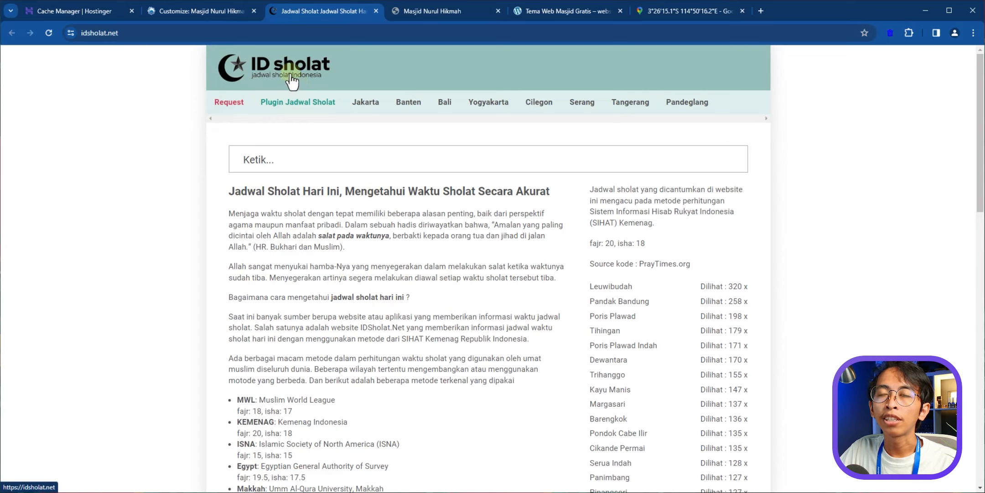
{"action": "left_click", "coordinate": [276, 165]}
{"action": "type", "text": "banjarbaru"}
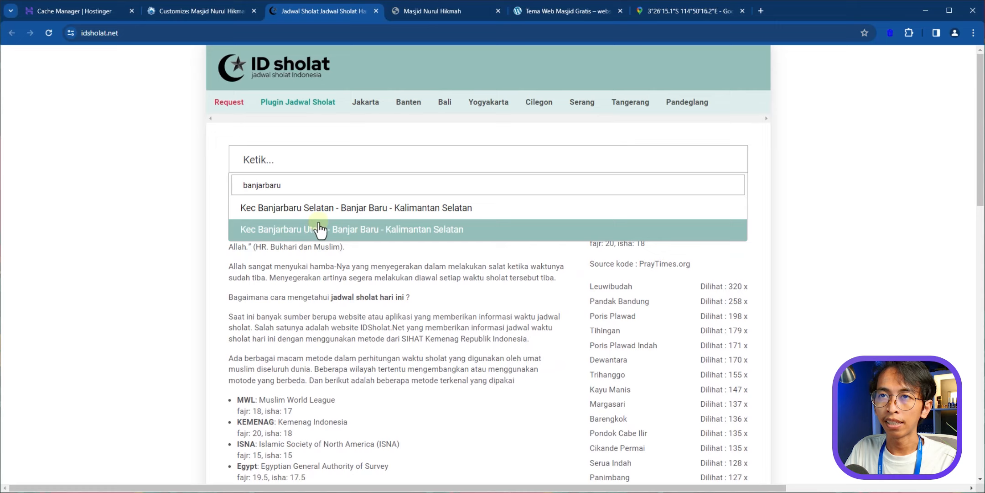
{"action": "left_click", "coordinate": [333, 208]}
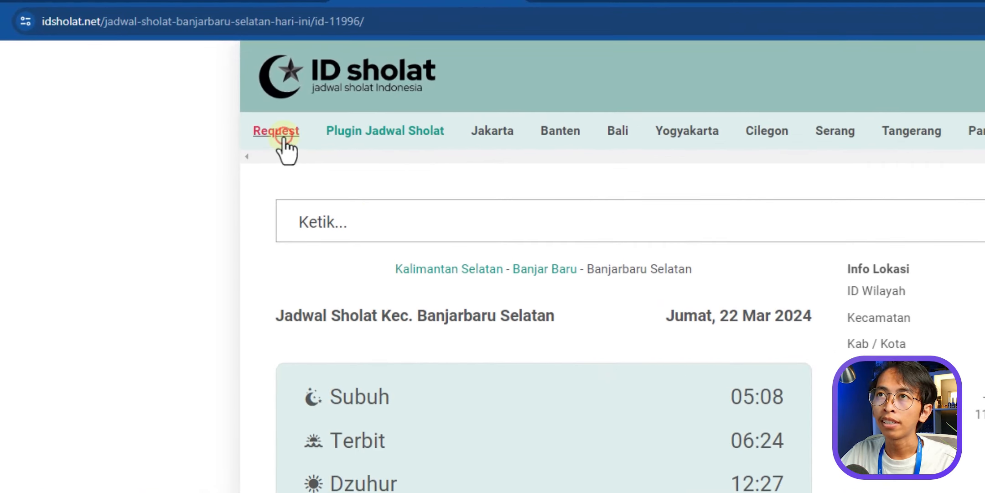
- Open the new-location request form and replace its text with 'Amu'
{"action": "left_click", "coordinate": [279, 133]}
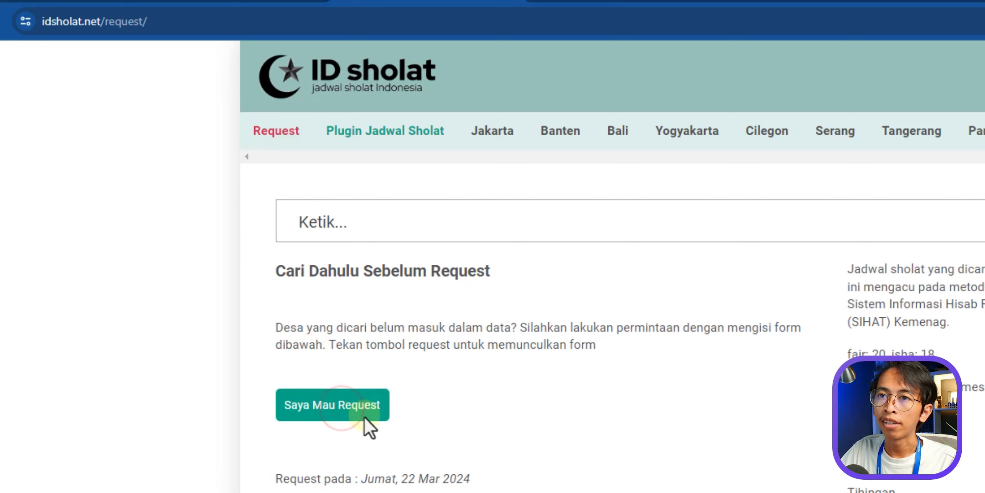
{"action": "left_click", "coordinate": [356, 411]}
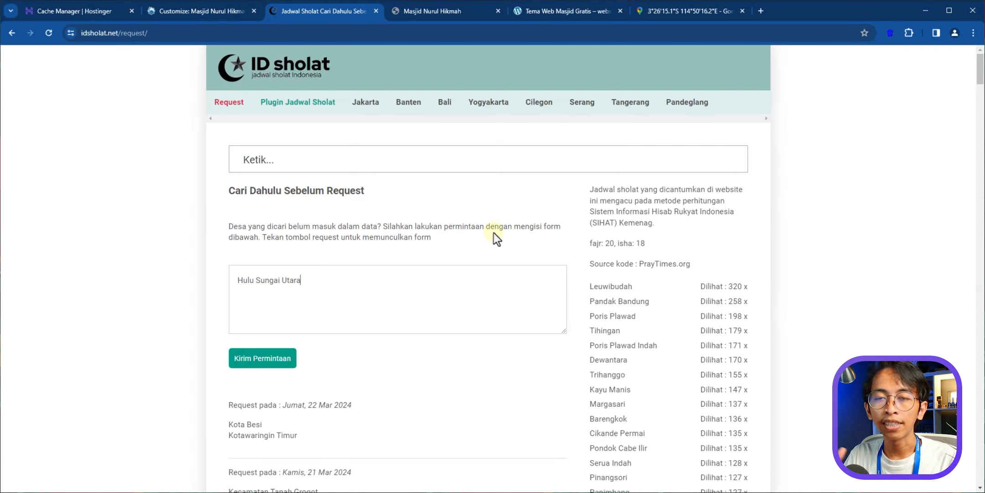
{"action": "key", "text": "ctrl+a"}
{"action": "key", "text": "BackSpace"}
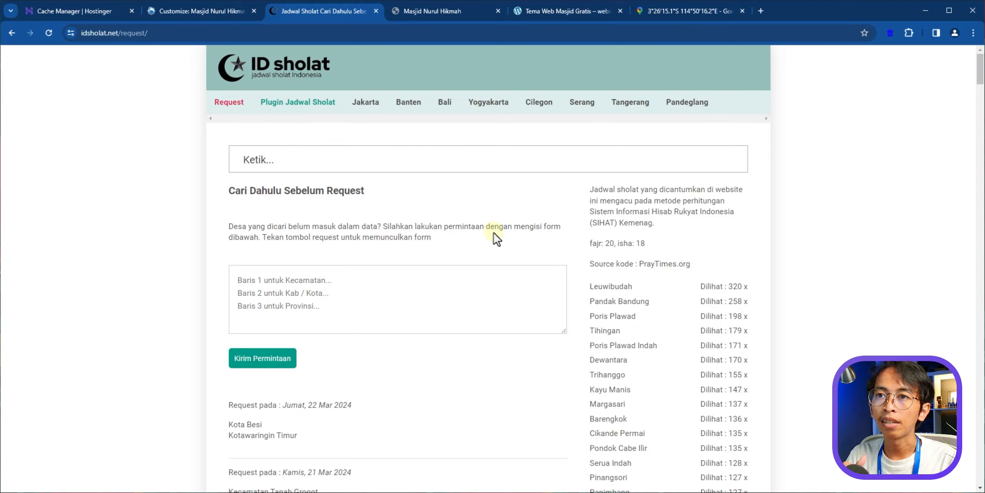
{"action": "type", "text": "Amu"}
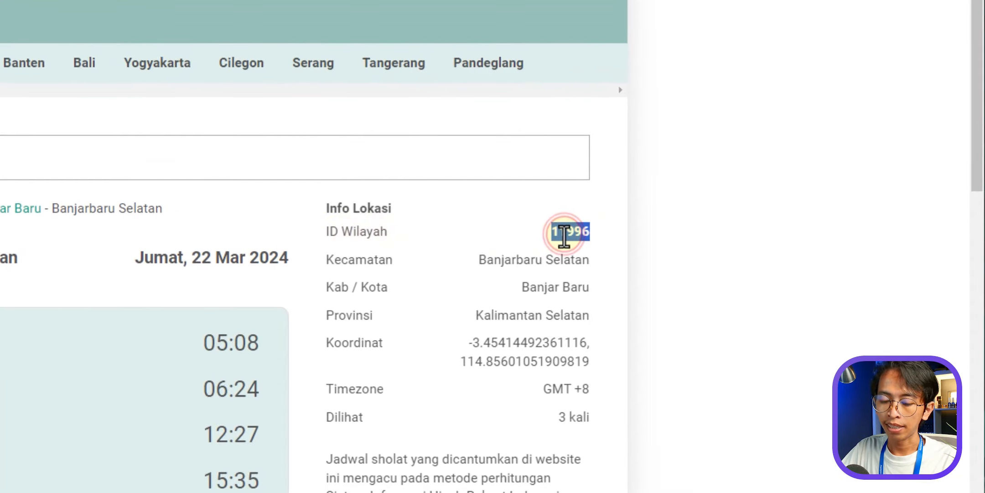
- Paste area ID 11996 into the Customizer's ID Kota field
{"action": "left_click", "coordinate": [203, 11]}
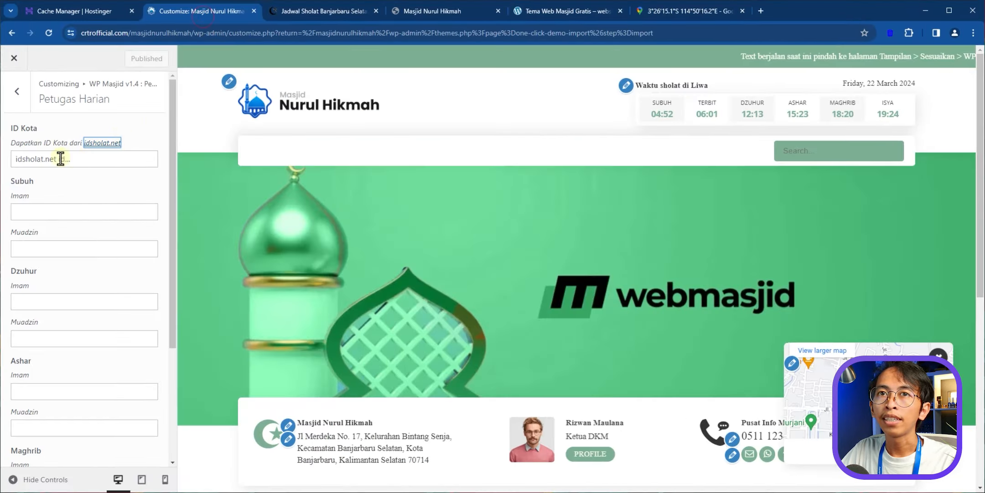
{"action": "left_click", "coordinate": [49, 158]}
{"action": "type", "text": "11996"}
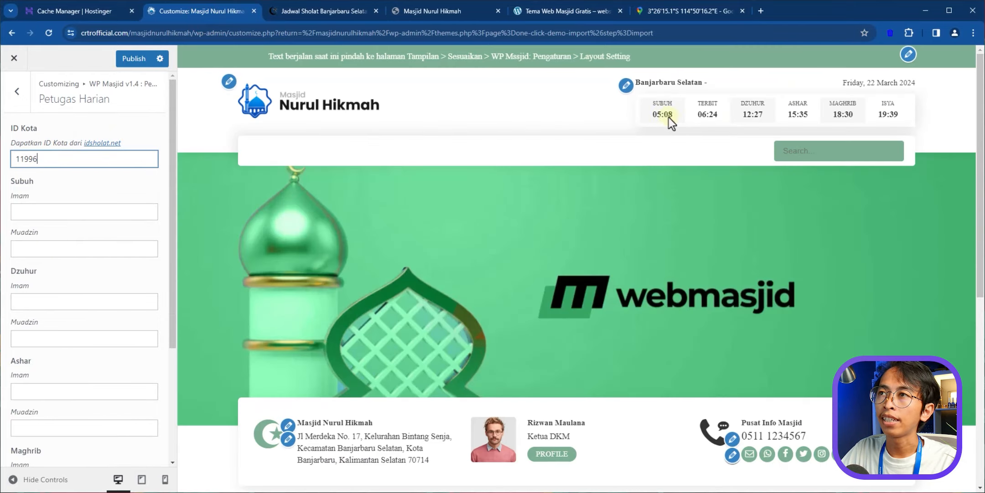
- Check the Banjarbaru prayer times in the preview and start on the Subuh imam field
{"action": "left_click", "coordinate": [656, 104]}
{"action": "left_click_drag", "start_coordinate": [668, 108], "coordinate": [901, 120]}
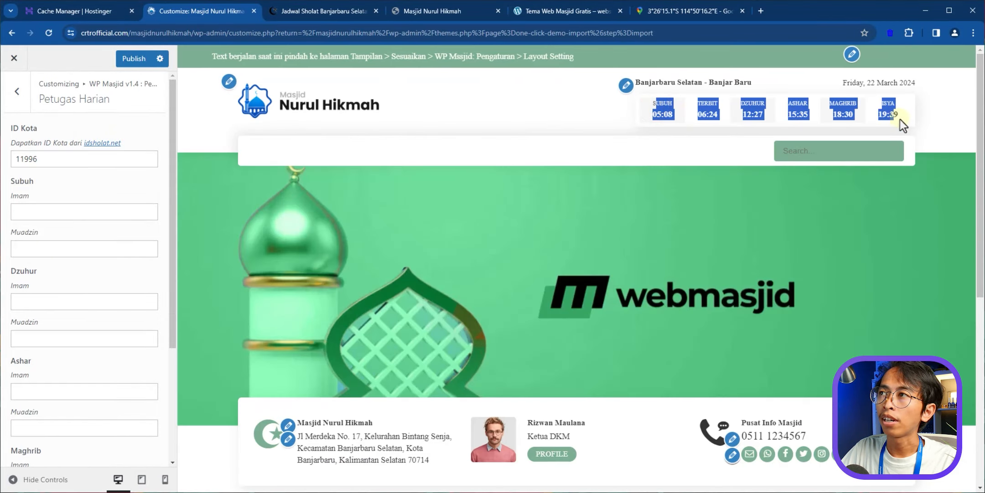
{"action": "left_click", "coordinate": [903, 119]}
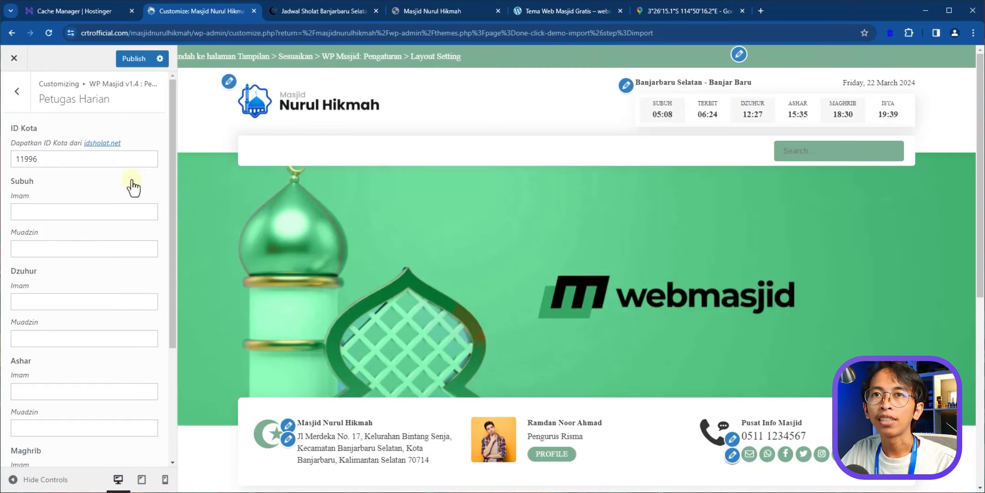
{"action": "mouse_move", "coordinate": [170, 169]}
{"action": "left_mouse_down"}
{"action": "mouse_move", "coordinate": [172, 302]}
{"action": "mouse_move", "coordinate": [159, 161]}
{"action": "left_mouse_up"}
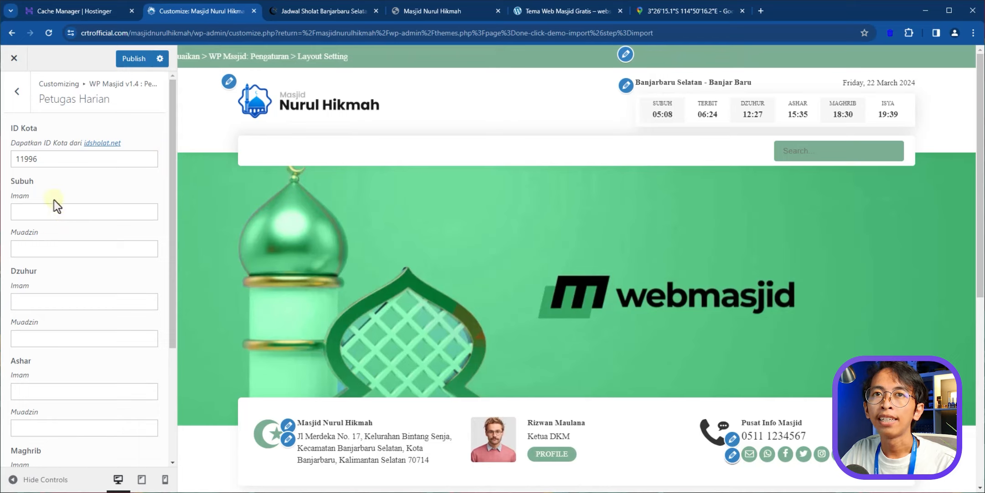
{"action": "left_click", "coordinate": [26, 210]}
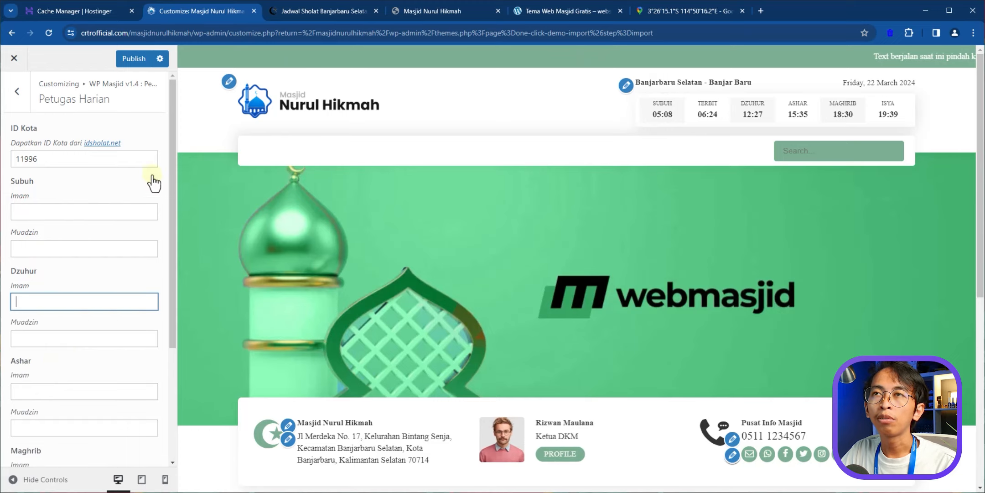
- Compare against the wpmasjid.com demo's Petugas Harian carousel, then return to the WP Masjid sections
{"action": "left_click", "coordinate": [367, 11]}
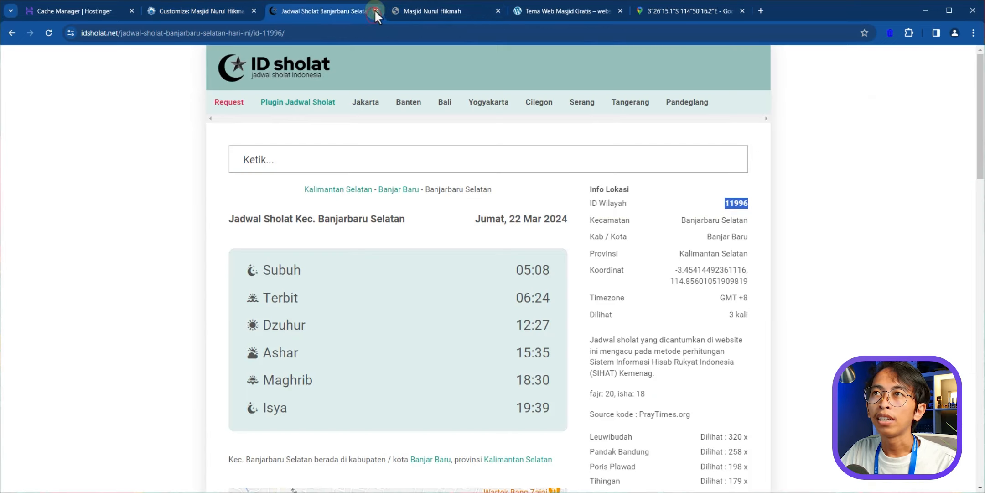
{"action": "left_click", "coordinate": [376, 11]}
{"action": "left_click", "coordinate": [442, 10]}
{"action": "scroll", "coordinate": [340, 256], "scroll_direction": "down", "scroll_amount": 20}
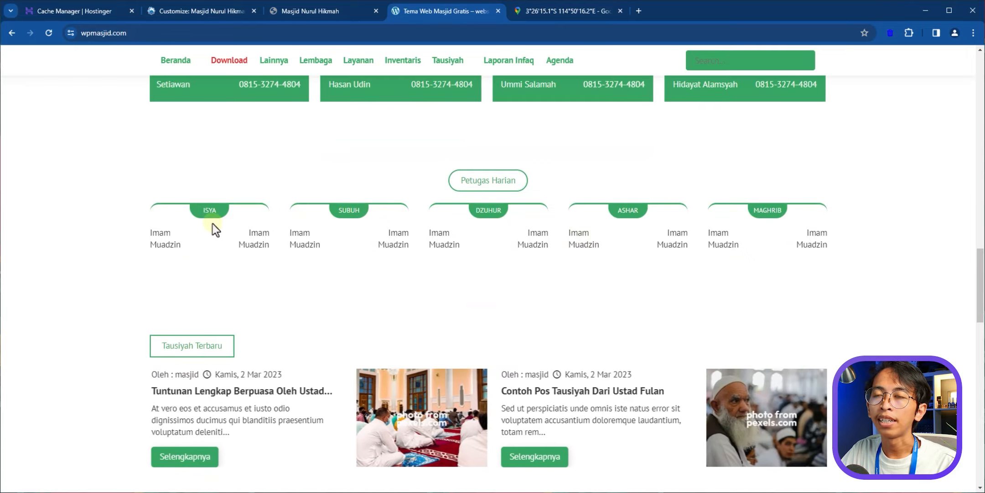
{"action": "left_click_drag", "start_coordinate": [710, 225], "coordinate": [422, 224]}
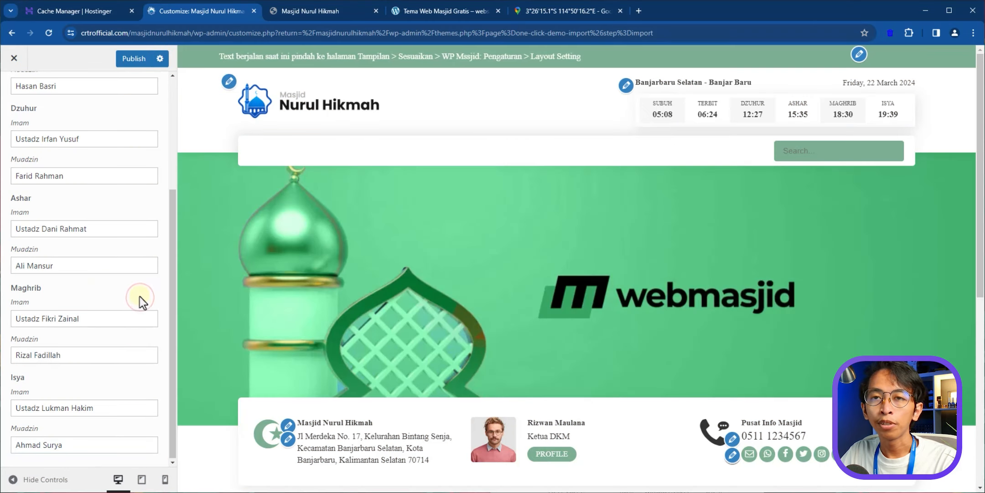
{"action": "scroll", "coordinate": [138, 297], "scroll_direction": "up", "scroll_amount": 3}
{"action": "scroll", "coordinate": [137, 301], "scroll_direction": "up", "scroll_amount": 2}
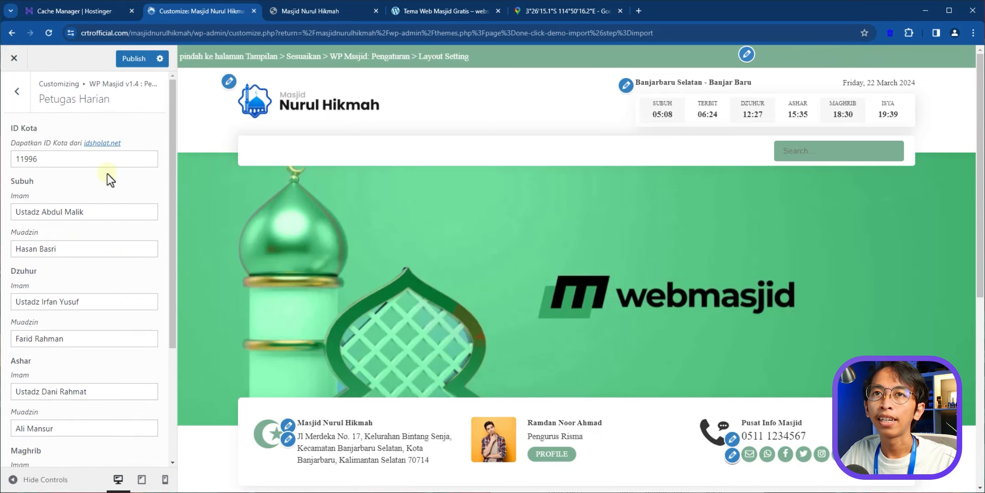
{"action": "scroll", "coordinate": [416, 274], "scroll_direction": "down", "scroll_amount": 6}
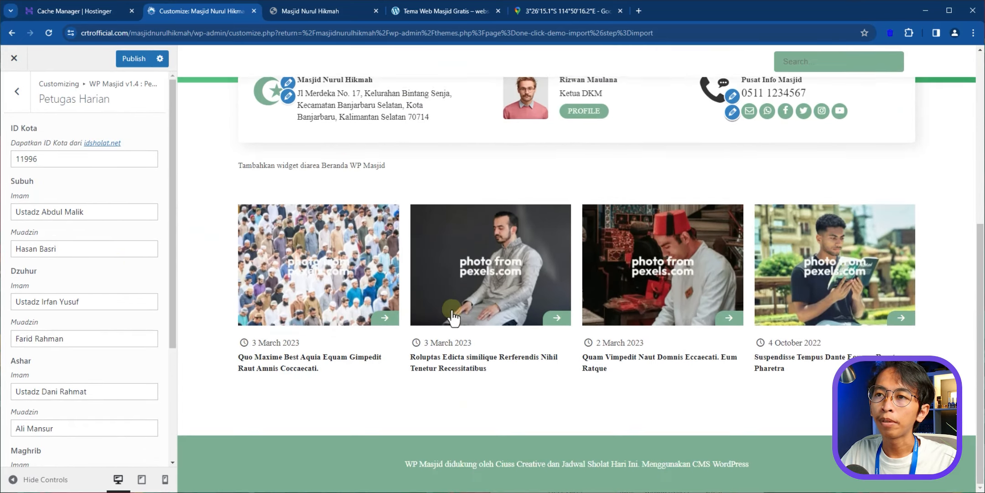
{"action": "scroll", "coordinate": [479, 345], "scroll_direction": "up", "scroll_amount": 1}
{"action": "scroll", "coordinate": [479, 345], "scroll_direction": "up", "scroll_amount": 5}
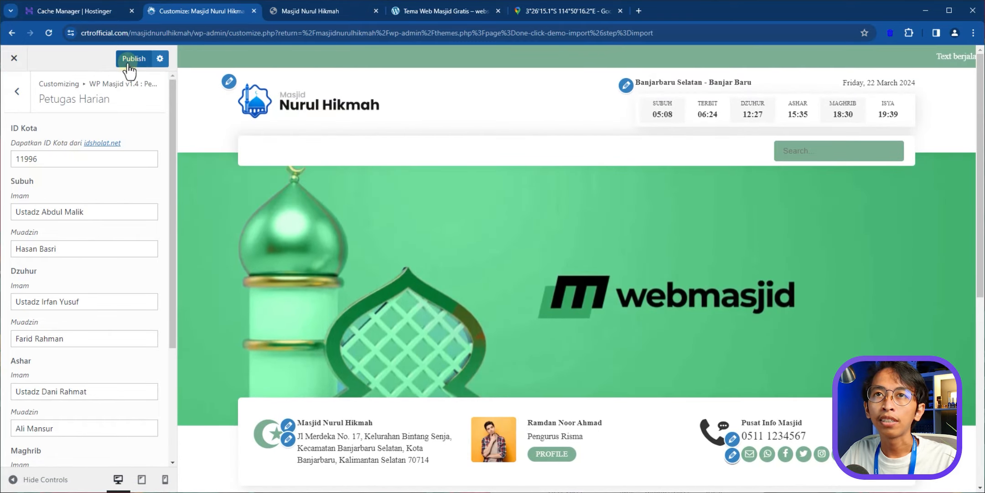
{"action": "left_click", "coordinate": [18, 101]}
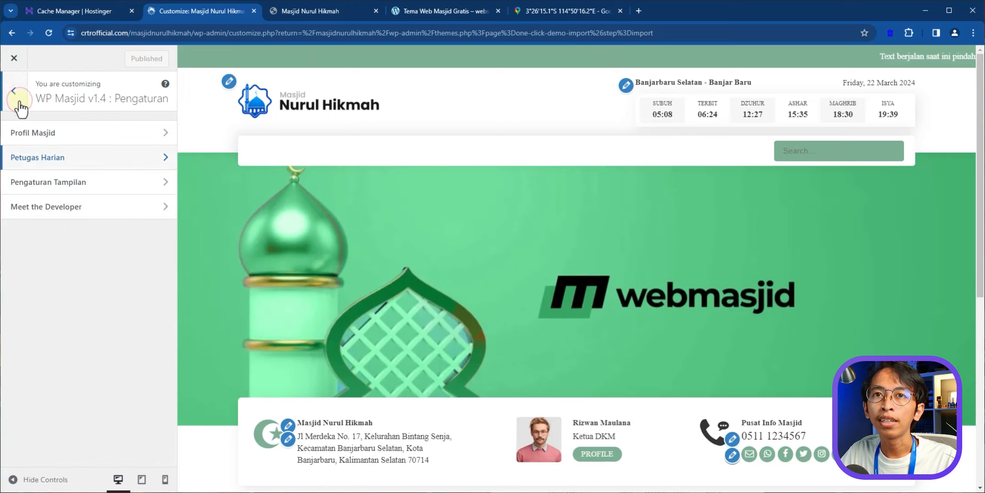
- In Pengaturan Tampilan, set the global font to Poppins
{"action": "left_click", "coordinate": [83, 183]}
{"action": "scroll", "coordinate": [91, 108], "scroll_direction": "down", "scroll_amount": 1}
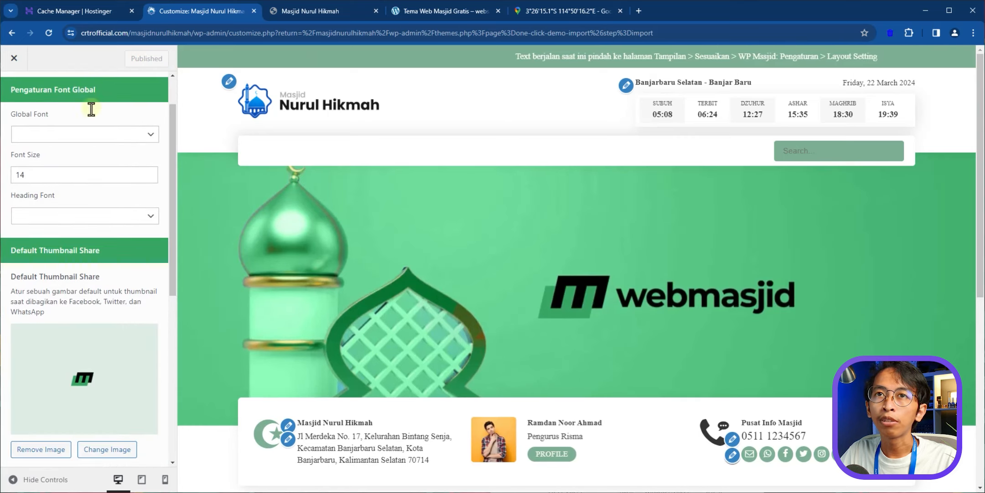
{"action": "scroll", "coordinate": [69, 156], "scroll_direction": "up", "scroll_amount": 1}
{"action": "left_click", "coordinate": [60, 193]}
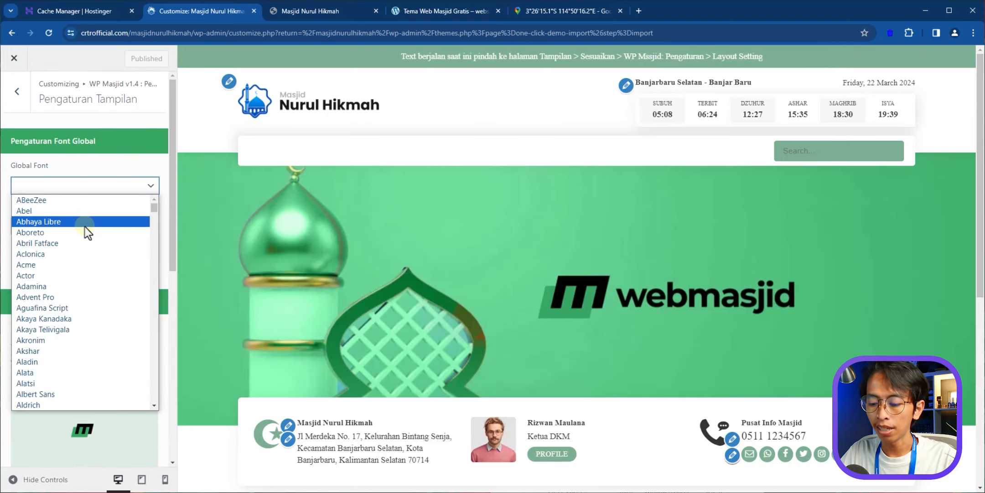
{"action": "type", "text": "pop"}
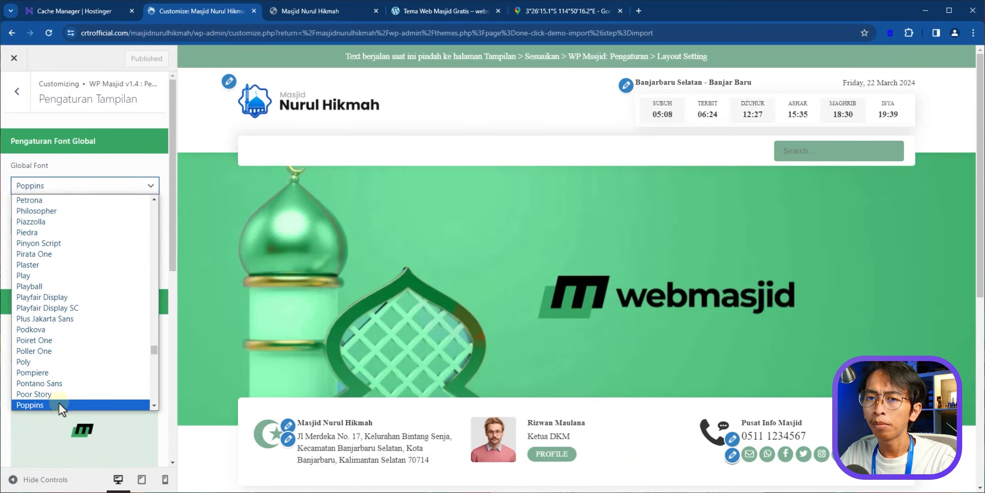
{"action": "left_click", "coordinate": [59, 404]}
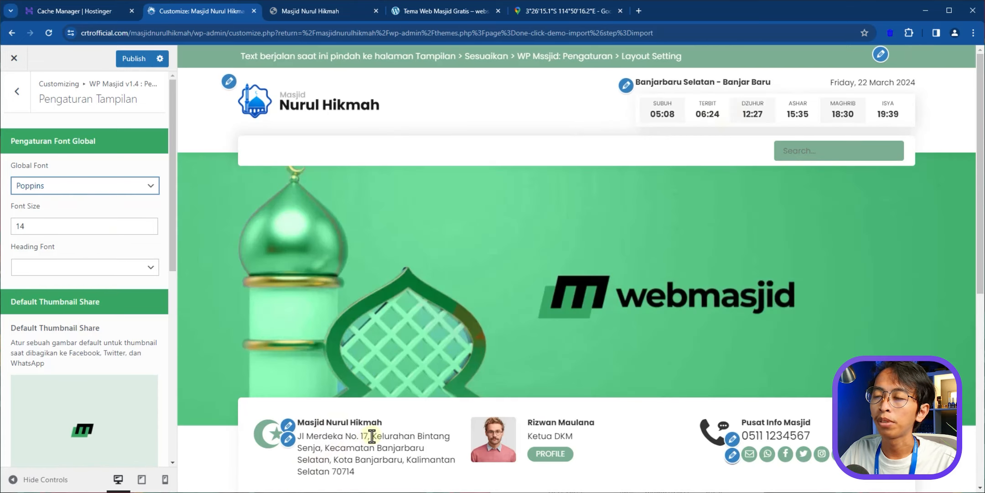
- Update the Running Text to the Malam Jumat study schedule and publish the display settings
{"action": "scroll", "coordinate": [365, 422], "scroll_direction": "down", "scroll_amount": 3}
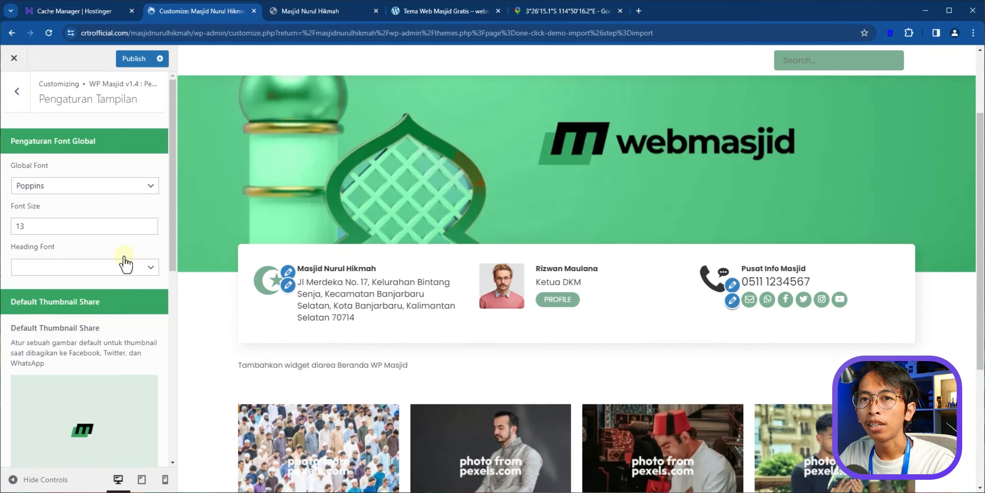
{"action": "scroll", "coordinate": [121, 258], "scroll_direction": "down", "scroll_amount": 5}
{"action": "scroll", "coordinate": [88, 173], "scroll_direction": "down", "scroll_amount": 4}
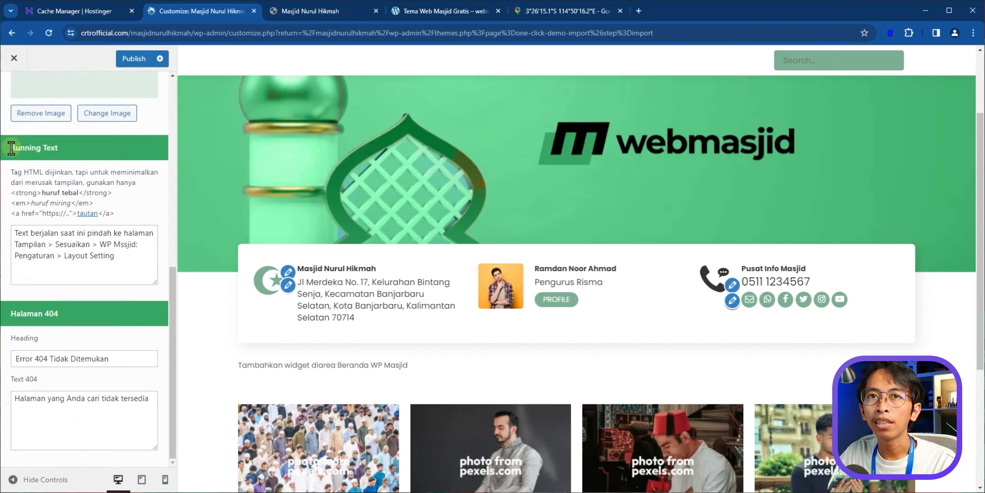
{"action": "left_click_drag", "start_coordinate": [17, 149], "coordinate": [81, 155]}
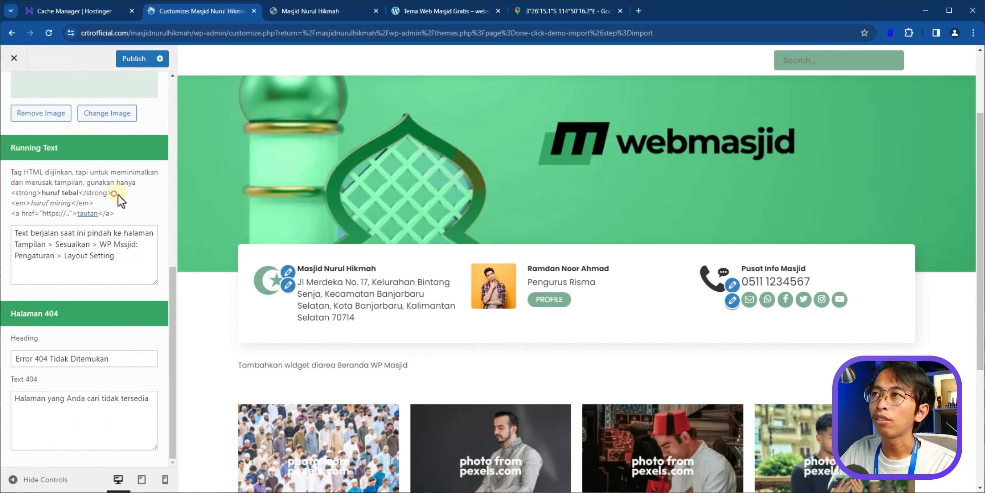
{"action": "scroll", "coordinate": [623, 132], "scroll_direction": "up", "scroll_amount": 3}
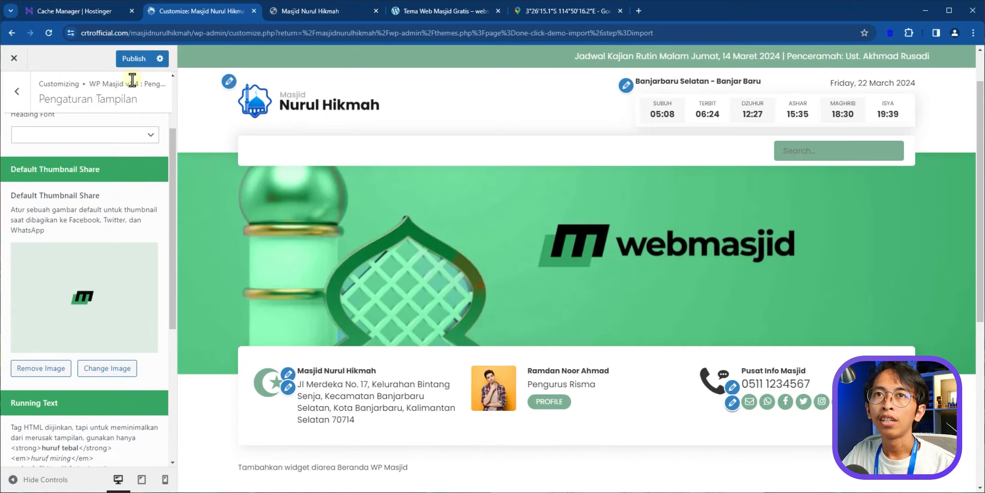
{"action": "left_click", "coordinate": [136, 60]}
{"action": "left_click", "coordinate": [16, 91]}
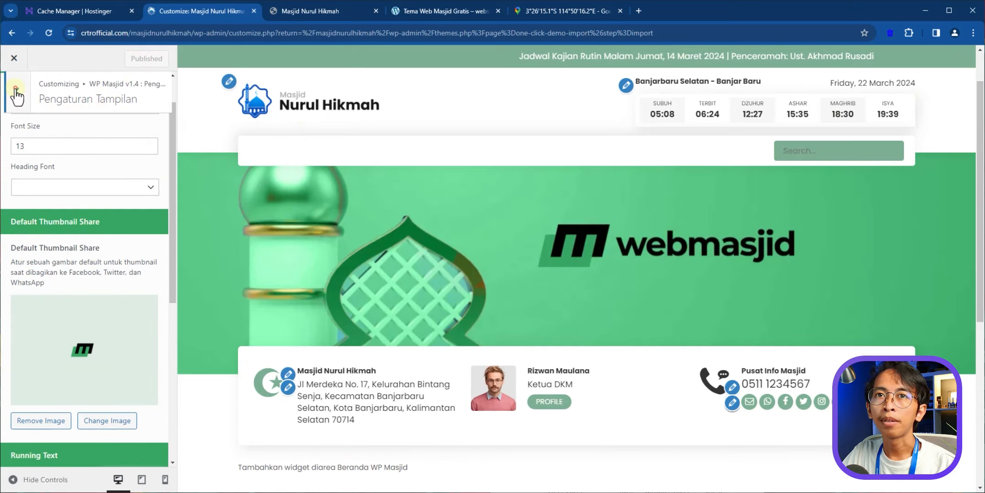
- In Colors, try the Green and Orange presets, then settle on Blue Donker
{"action": "left_click", "coordinate": [9, 99]}
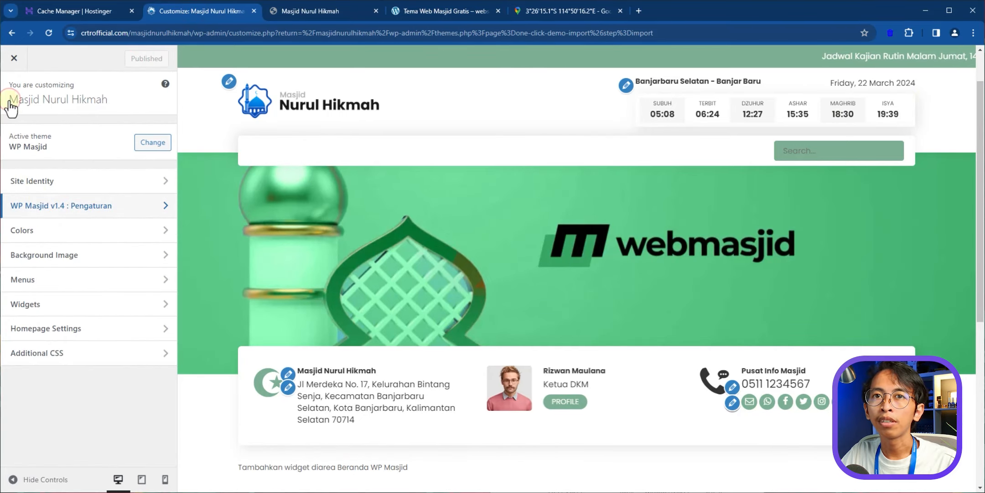
{"action": "left_click", "coordinate": [123, 231]}
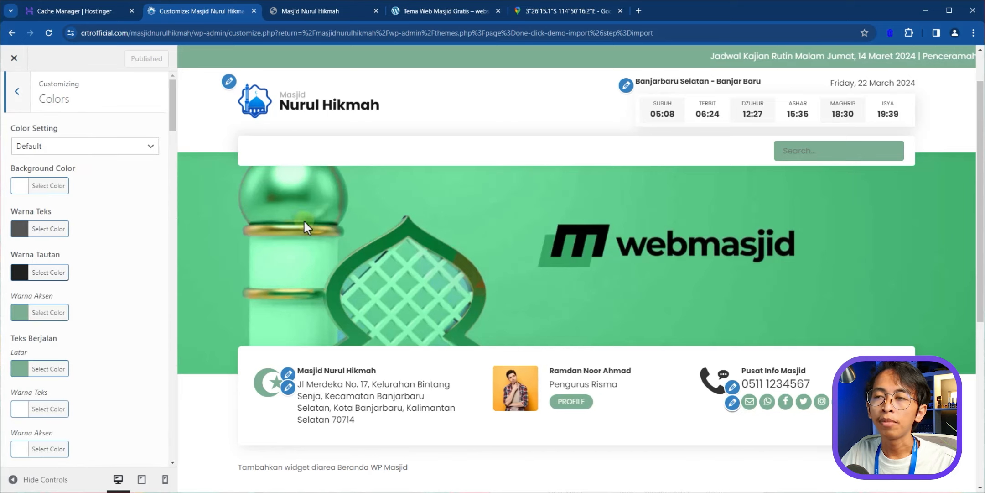
{"action": "left_click", "coordinate": [150, 145]}
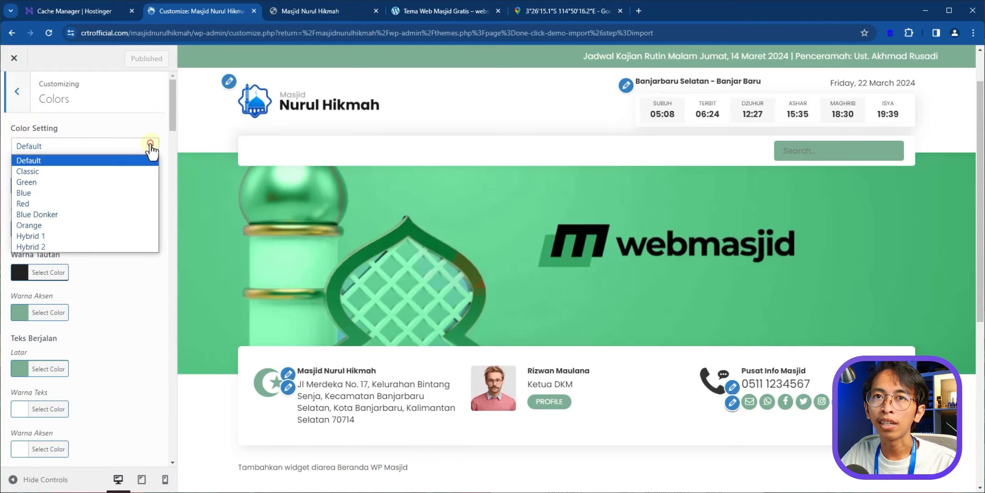
{"action": "left_click", "coordinate": [61, 182]}
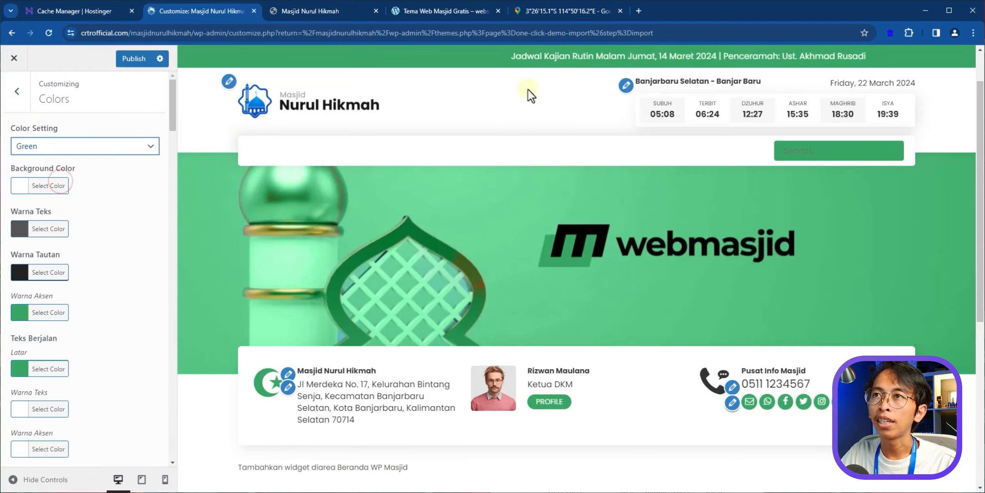
{"action": "left_click", "coordinate": [71, 145]}
{"action": "left_click", "coordinate": [49, 196]}
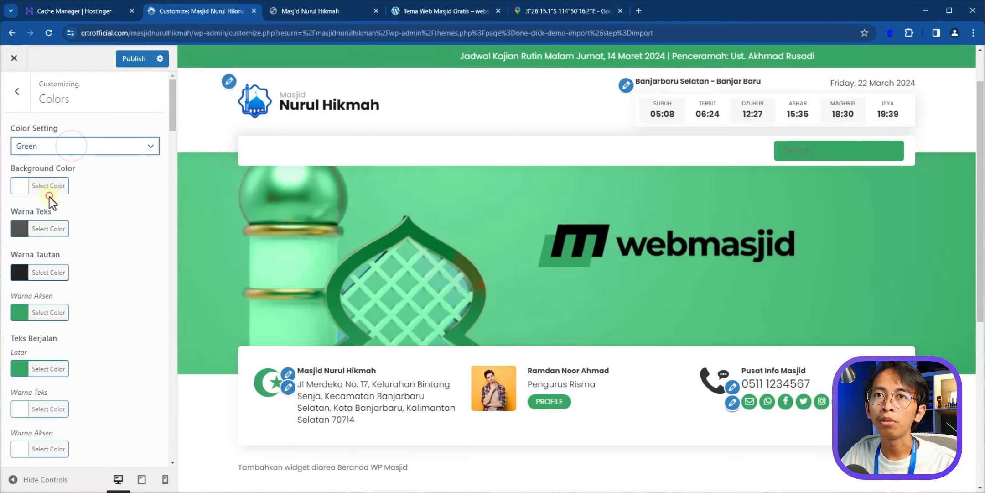
{"action": "left_click", "coordinate": [67, 147]}
{"action": "left_click", "coordinate": [50, 225]}
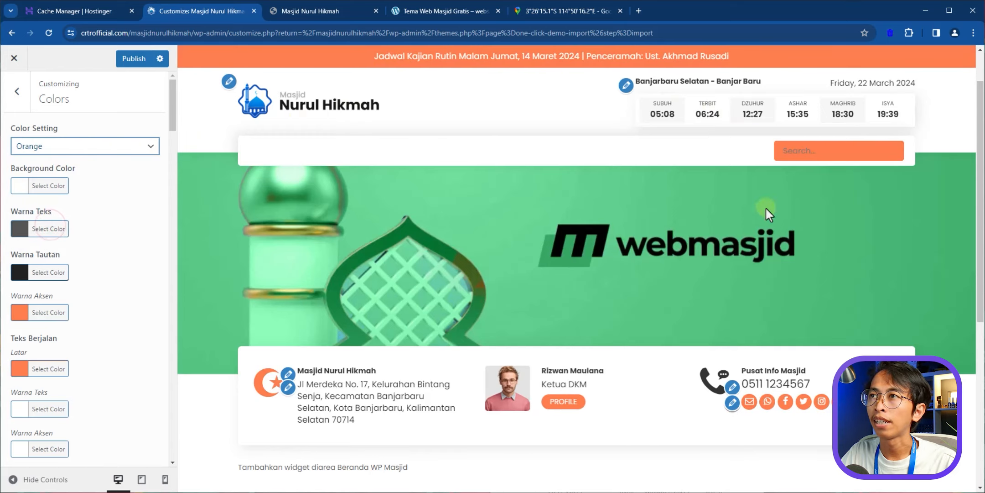
{"action": "key", "text": "Up"}
{"action": "left_click", "coordinate": [171, 122]}
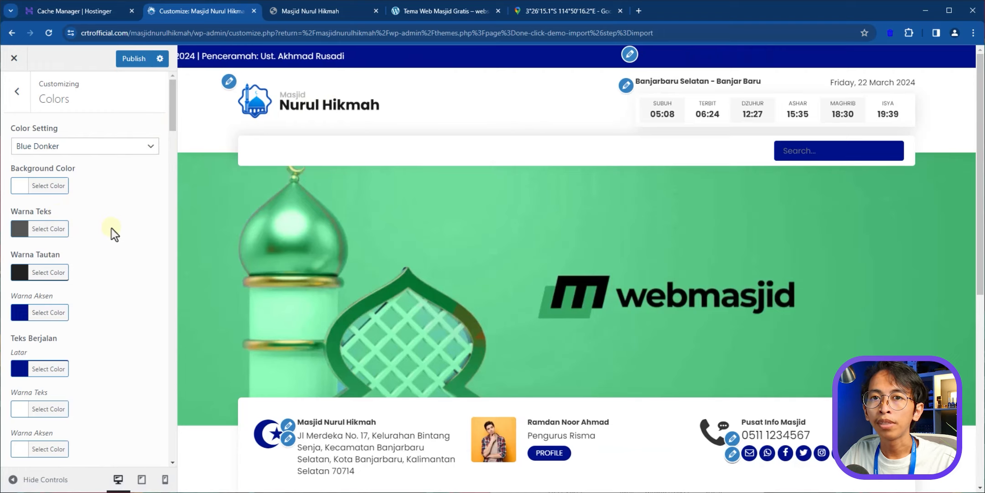
- Inspect the ticker background colour picker without changing it and publish the Blue Donker scheme
{"action": "scroll", "coordinate": [112, 228], "scroll_direction": "down", "scroll_amount": 2}
{"action": "left_click", "coordinate": [25, 267]}
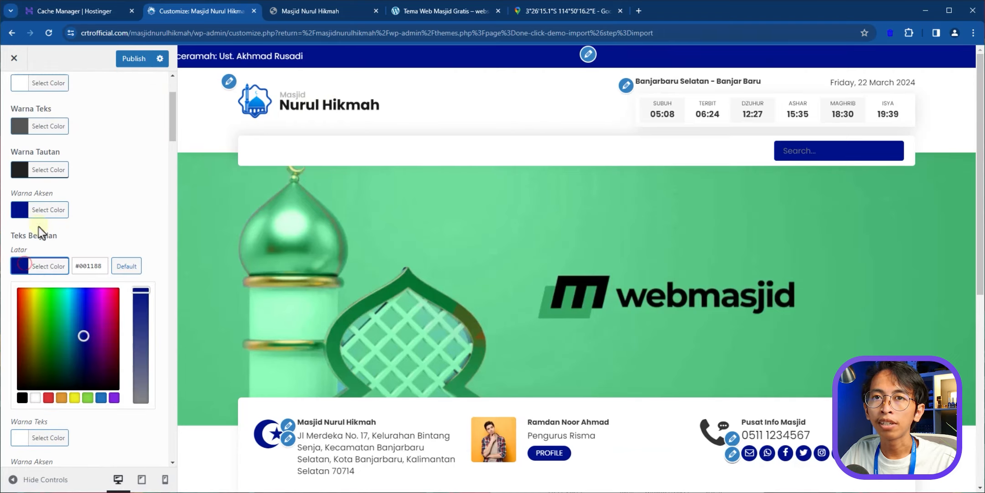
{"action": "left_click", "coordinate": [123, 211]}
{"action": "left_click_drag", "start_coordinate": [174, 124], "coordinate": [147, 92]}
{"action": "left_click", "coordinate": [134, 59]}
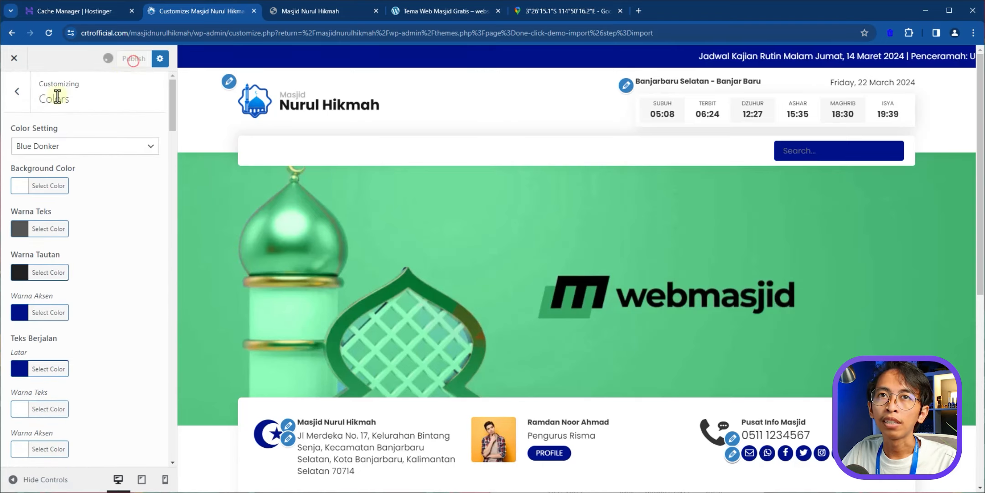
- Open the Menus section, compare with the wpmasjid.com demo, and come back to the Customizer
{"action": "left_click", "coordinate": [17, 92]}
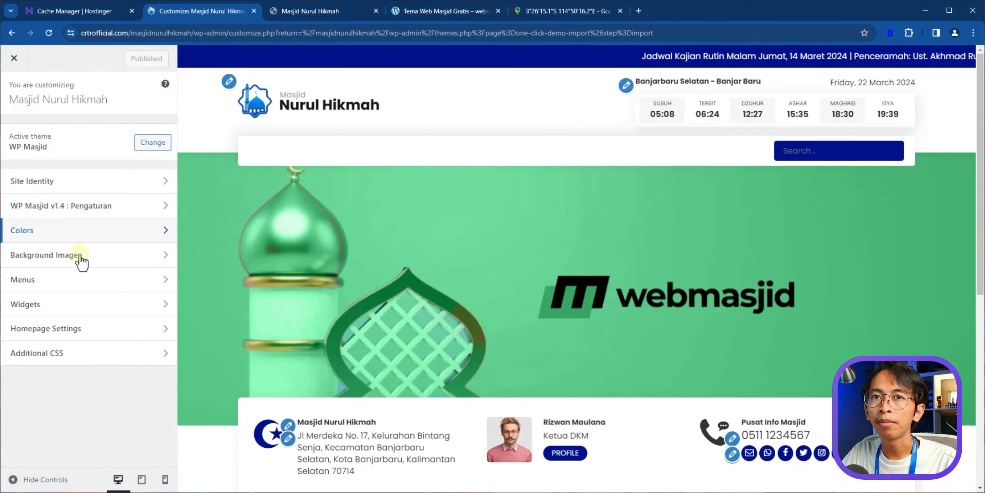
{"action": "left_click", "coordinate": [95, 281]}
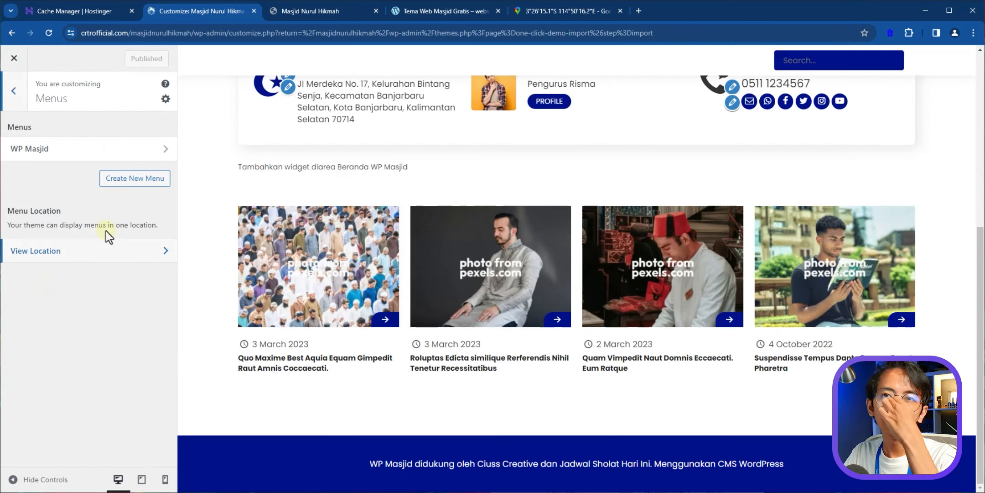
{"action": "scroll", "coordinate": [320, 245], "scroll_direction": "up", "scroll_amount": 7}
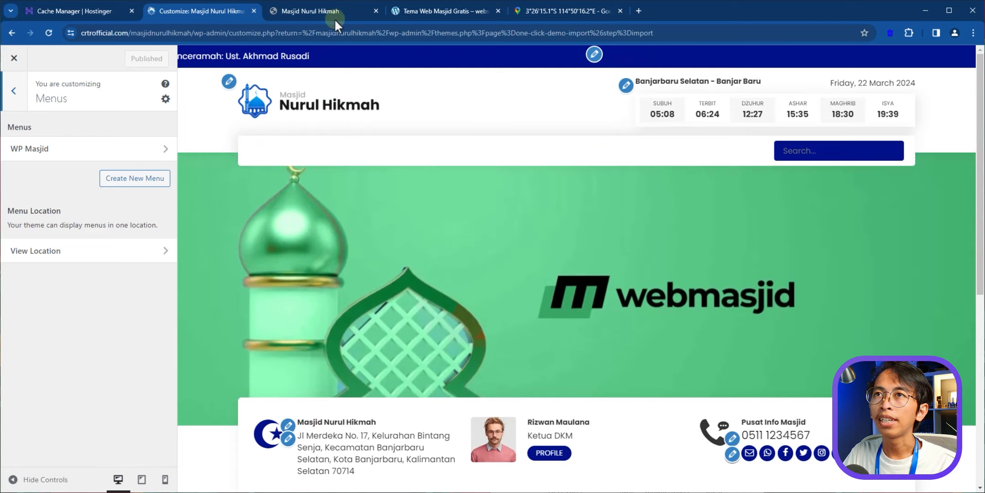
{"action": "left_click", "coordinate": [406, 12]}
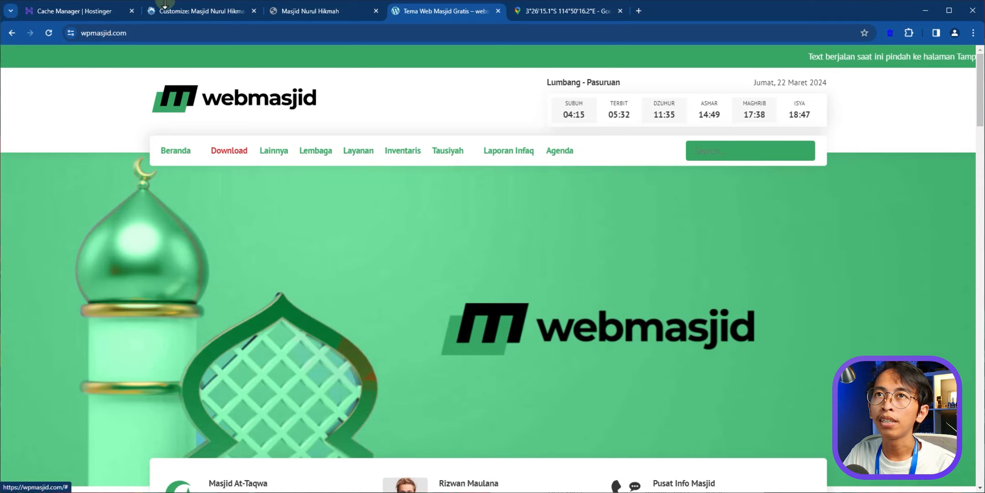
{"action": "left_click", "coordinate": [186, 10]}
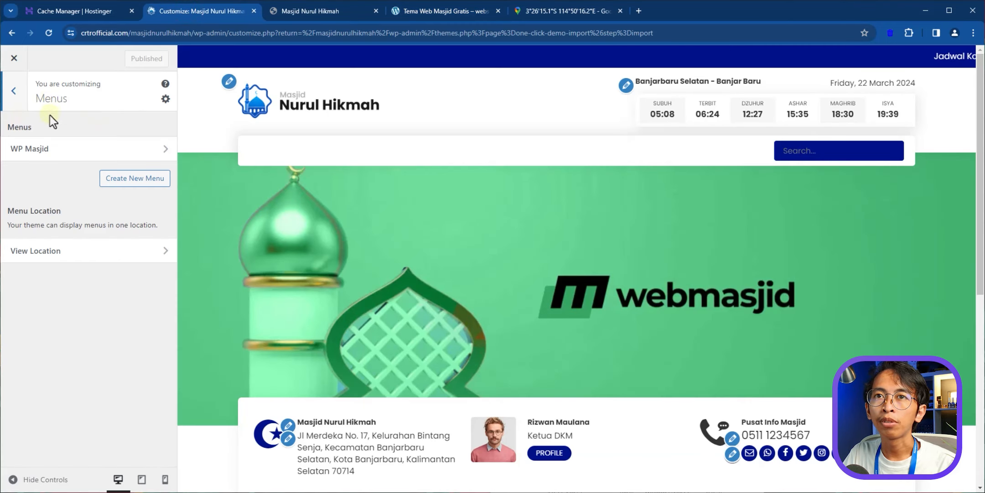
- Create a new menu named Menu Utama assigned to the header location
{"action": "left_click", "coordinate": [128, 180]}
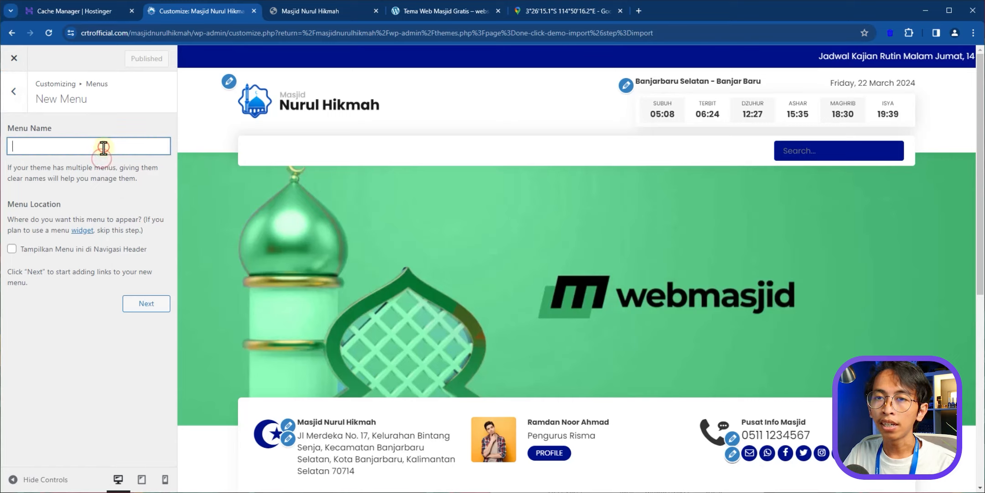
{"action": "type", "text": "Menu Utama"}
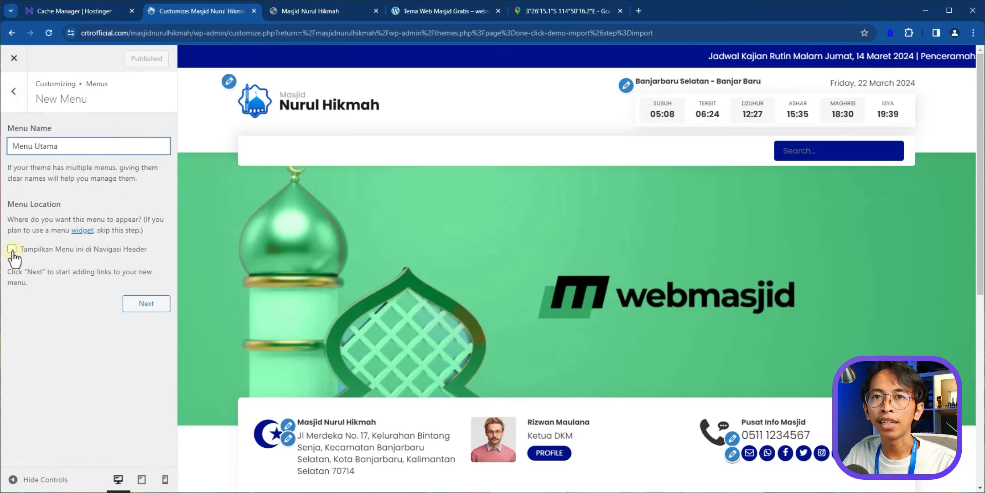
{"action": "left_click", "coordinate": [150, 312]}
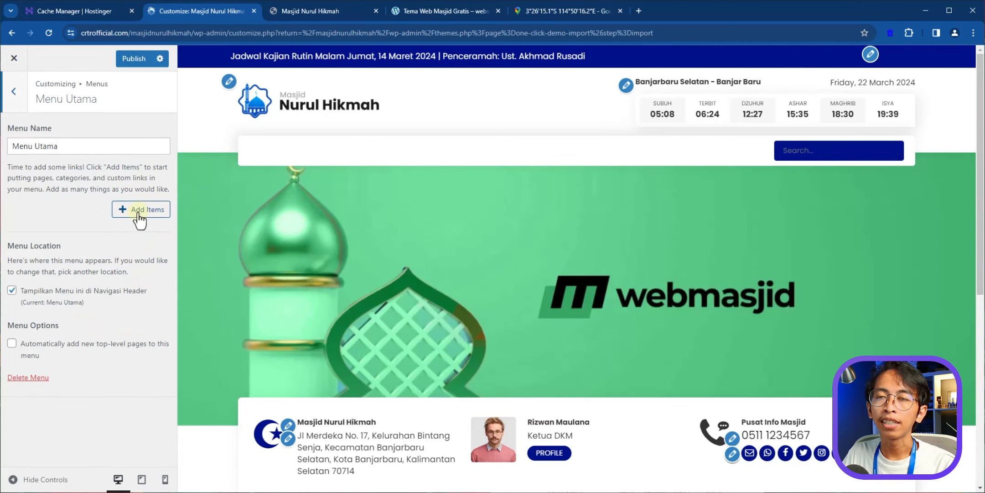
- Add the Home link and the Lembaga archive to Menu Utama
{"action": "left_click", "coordinate": [136, 212]}
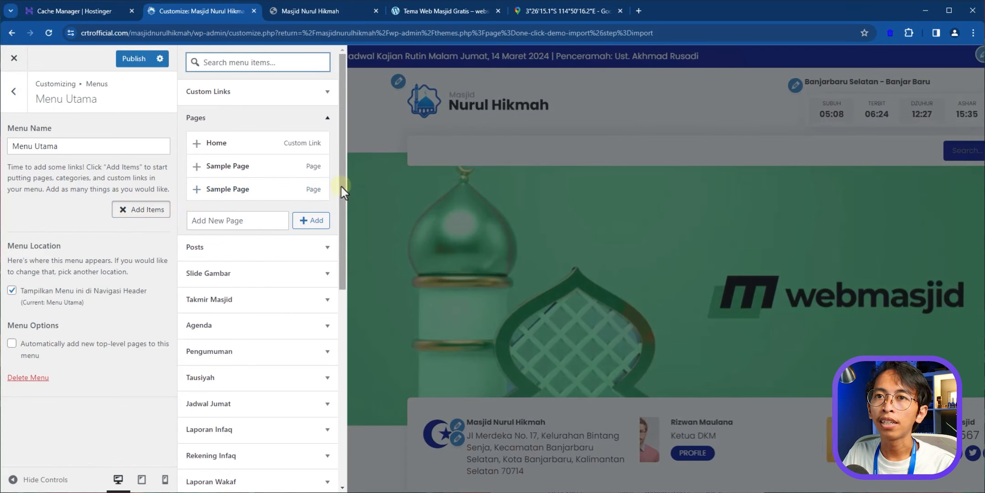
{"action": "left_click_drag", "start_coordinate": [341, 186], "coordinate": [342, 146]}
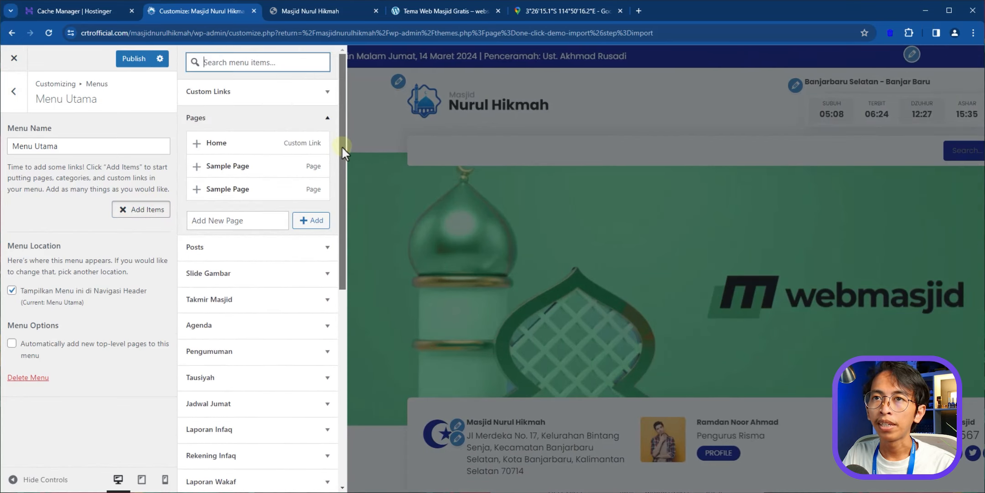
{"action": "left_click", "coordinate": [225, 145]}
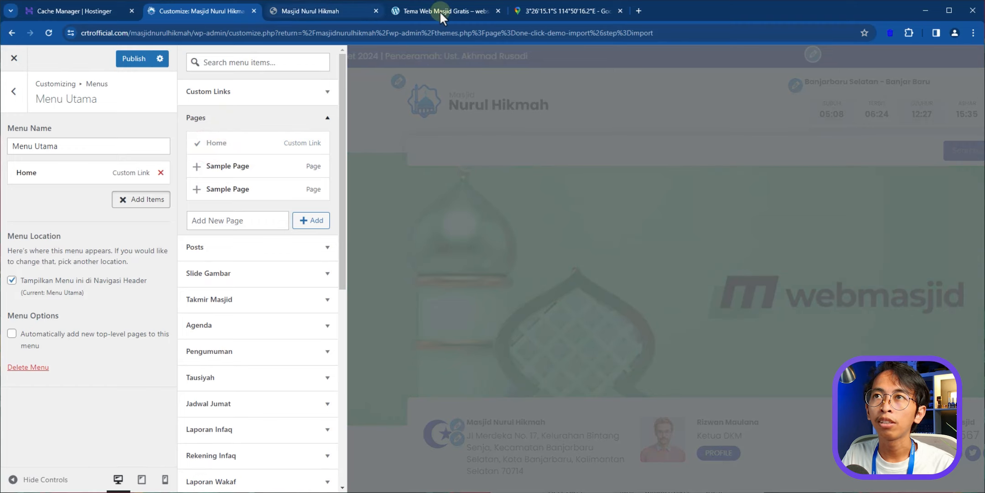
{"action": "left_click", "coordinate": [440, 11]}
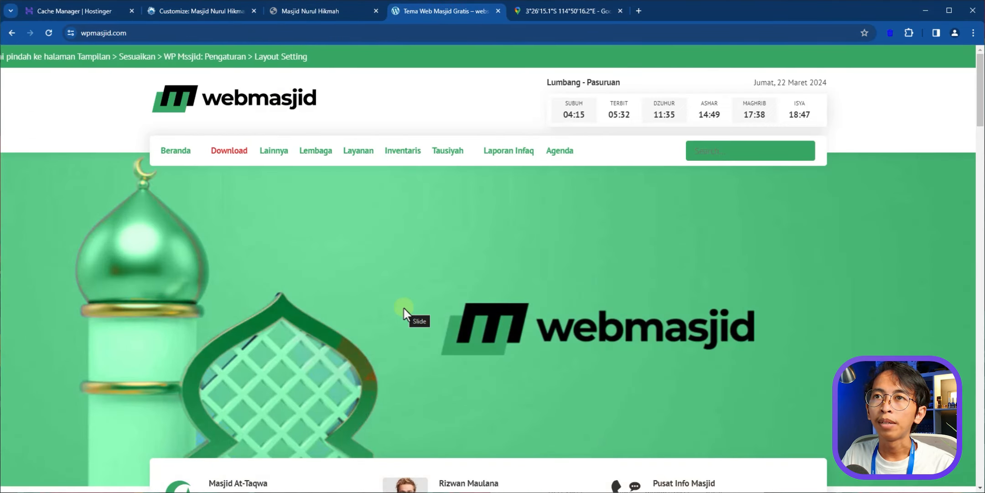
{"action": "left_click", "coordinate": [211, 11]}
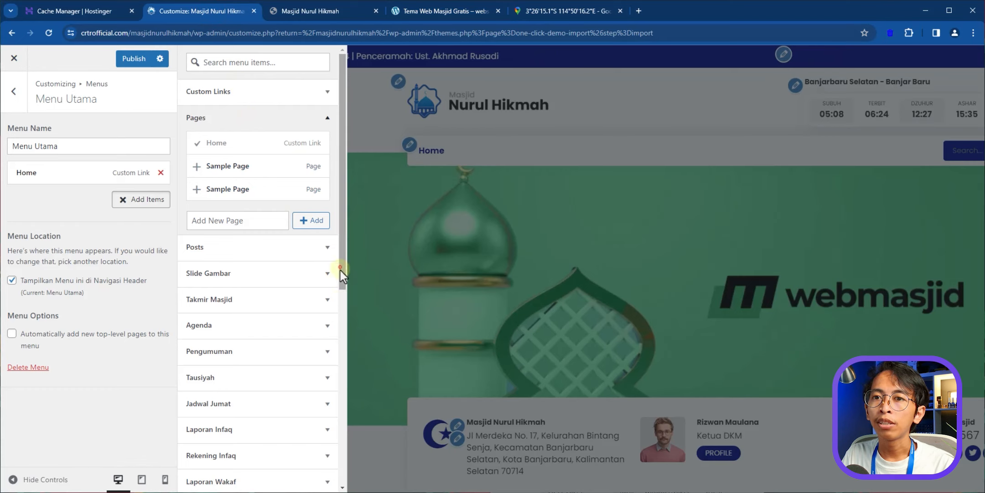
{"action": "left_click_drag", "start_coordinate": [340, 270], "coordinate": [257, 352]}
{"action": "left_click", "coordinate": [300, 329]}
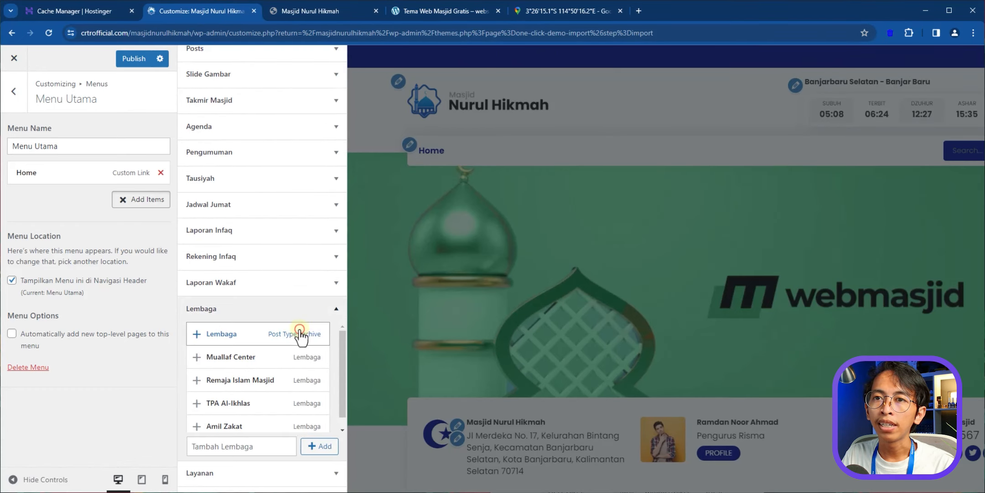
{"action": "left_click", "coordinate": [222, 336]}
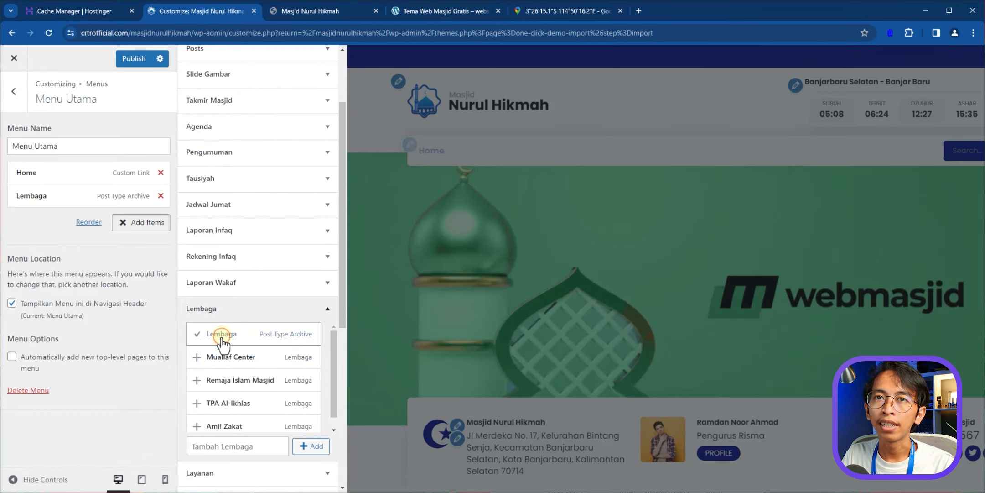
{"action": "left_click", "coordinate": [25, 224]}
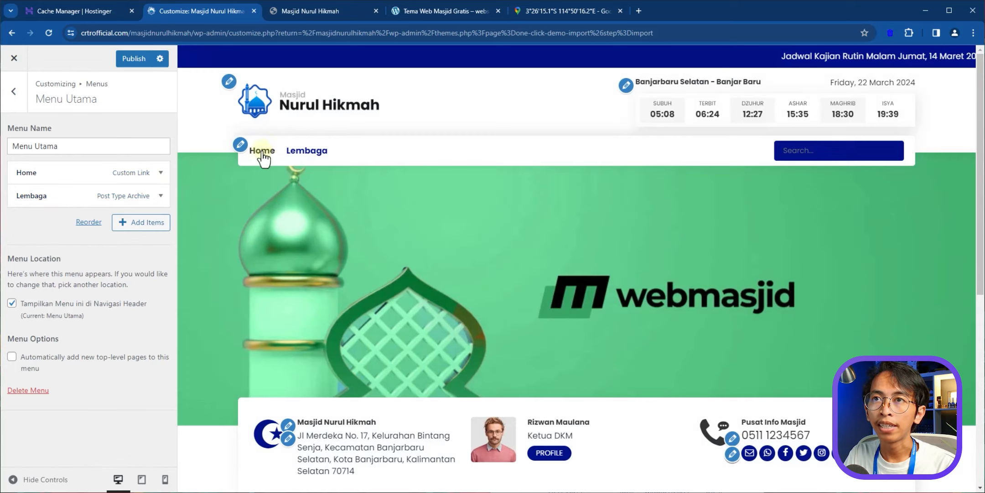
- Relabel Home as Beranda and publish Menu Utama with Inventaris, Tausiyah and Laporan Infaq
{"action": "left_click", "coordinate": [162, 173]}
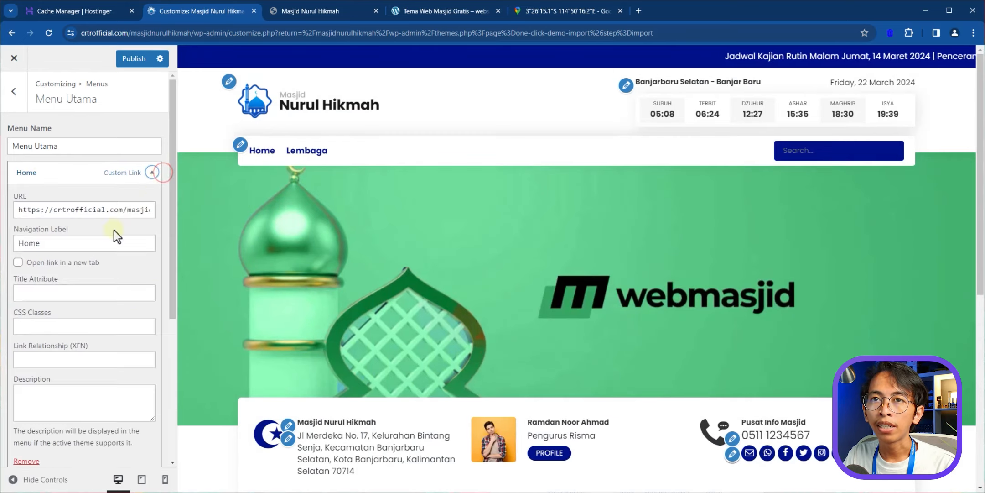
{"action": "double_click", "coordinate": [81, 247]}
{"action": "left_click", "coordinate": [57, 246]}
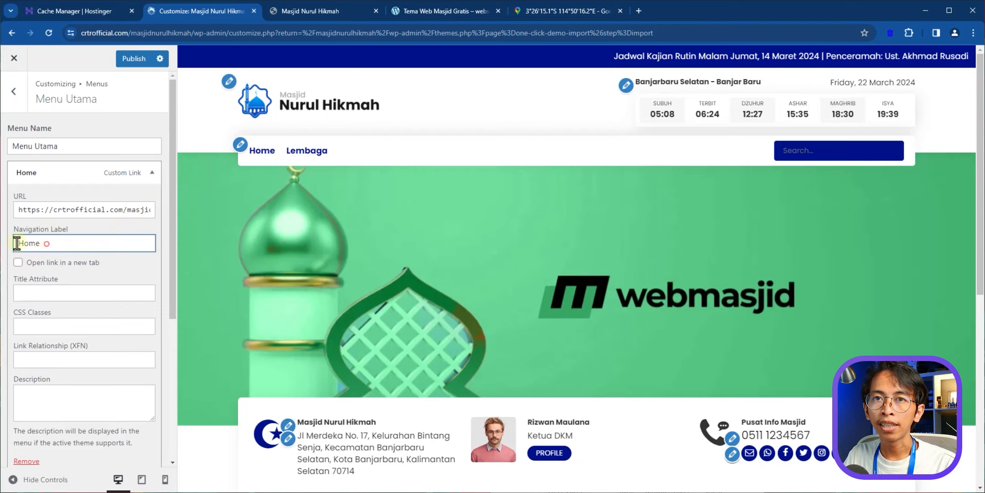
{"action": "type", "text": "Beranda"}
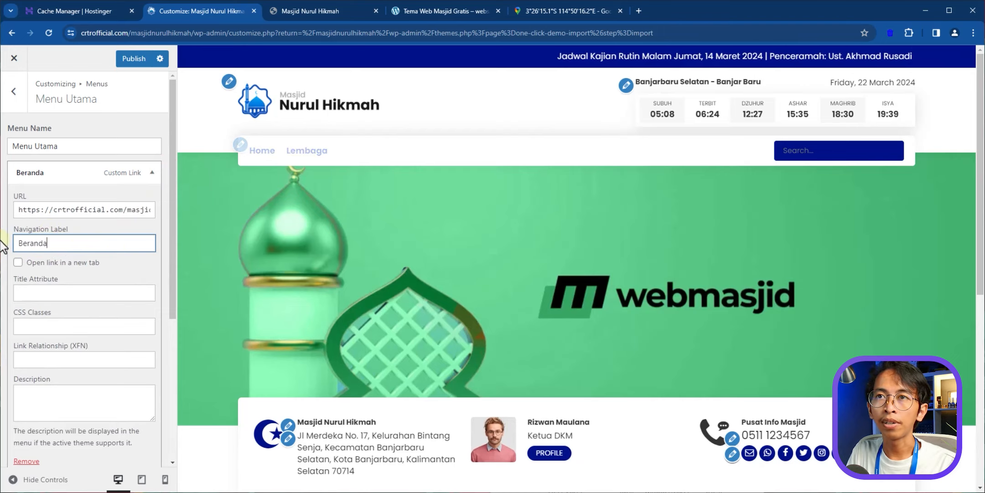
{"action": "left_click", "coordinate": [150, 173]}
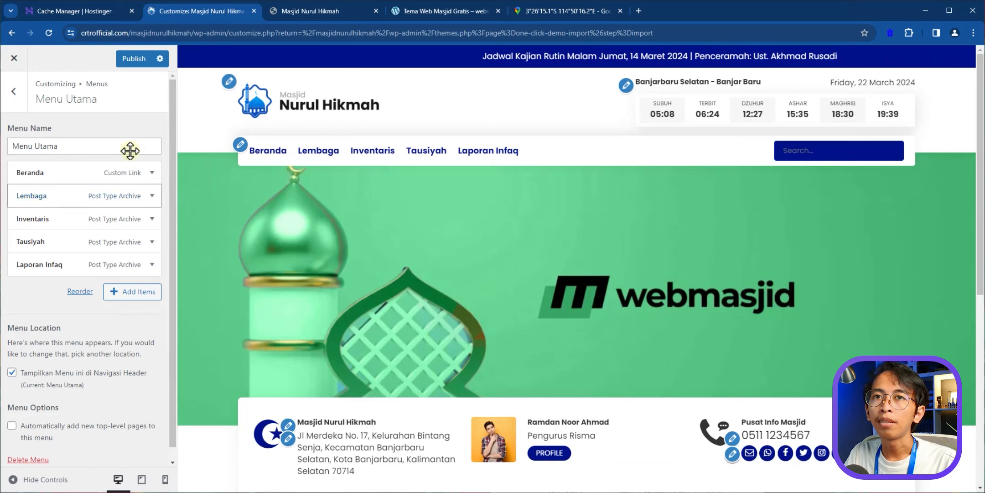
{"action": "left_click", "coordinate": [131, 59]}
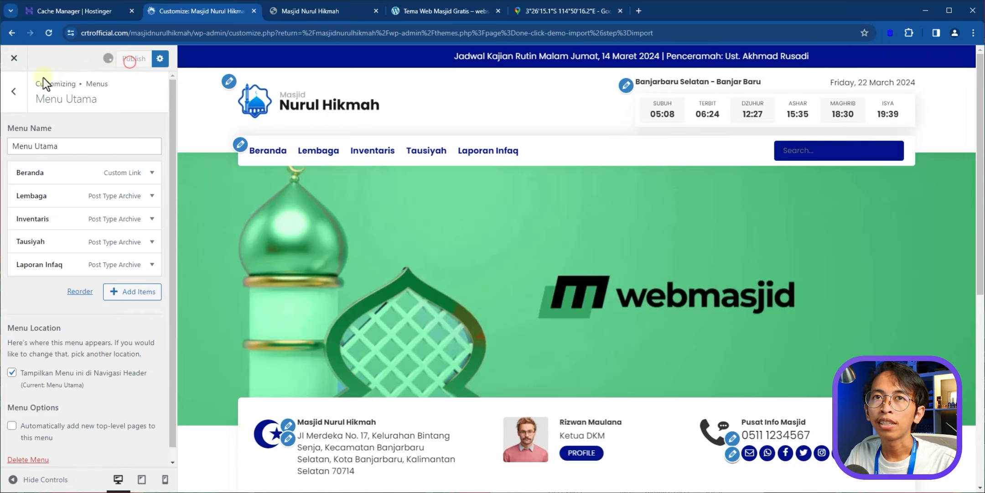
- Return to the main Customizer sections and open Widgets
{"action": "left_click", "coordinate": [14, 95]}
{"action": "left_click", "coordinate": [13, 94]}
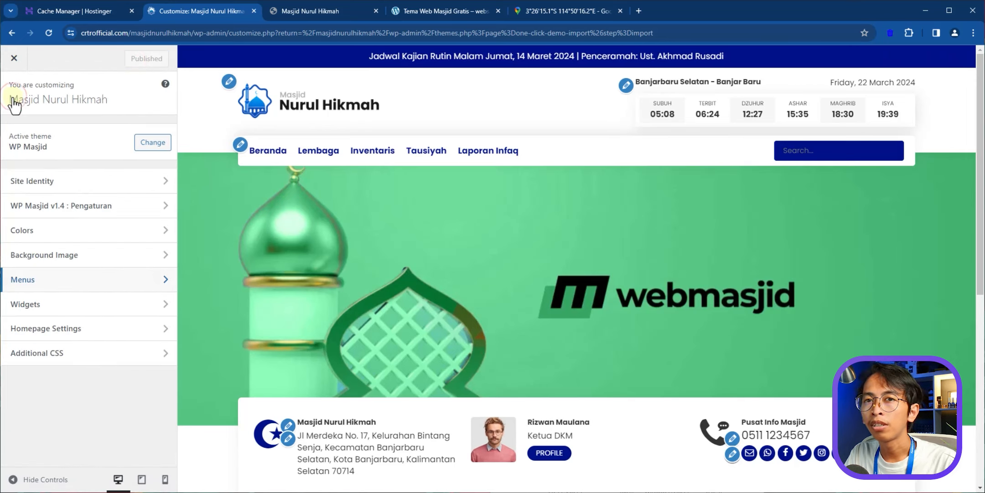
{"action": "left_click", "coordinate": [98, 305]}
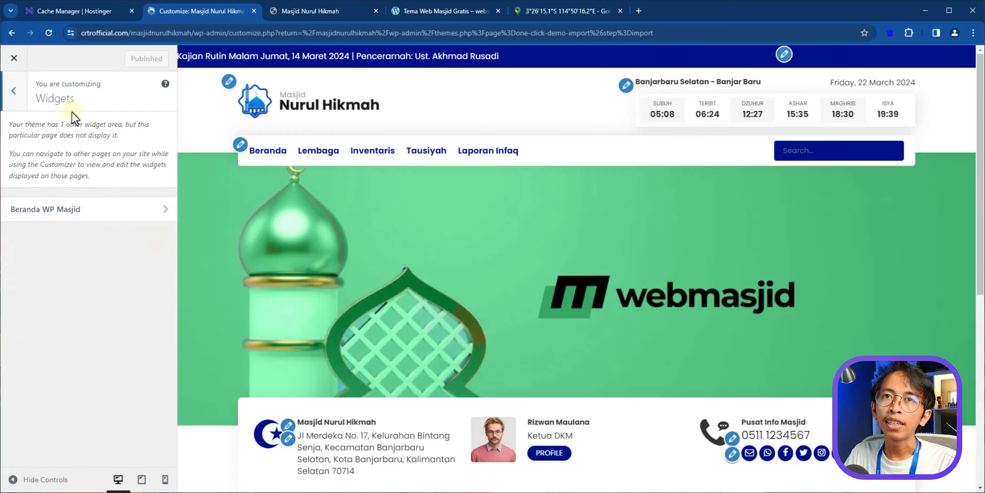
- Browse the live site and the wpmasjid.com demo homepage, then return to the Customizer
{"action": "left_click", "coordinate": [292, 14]}
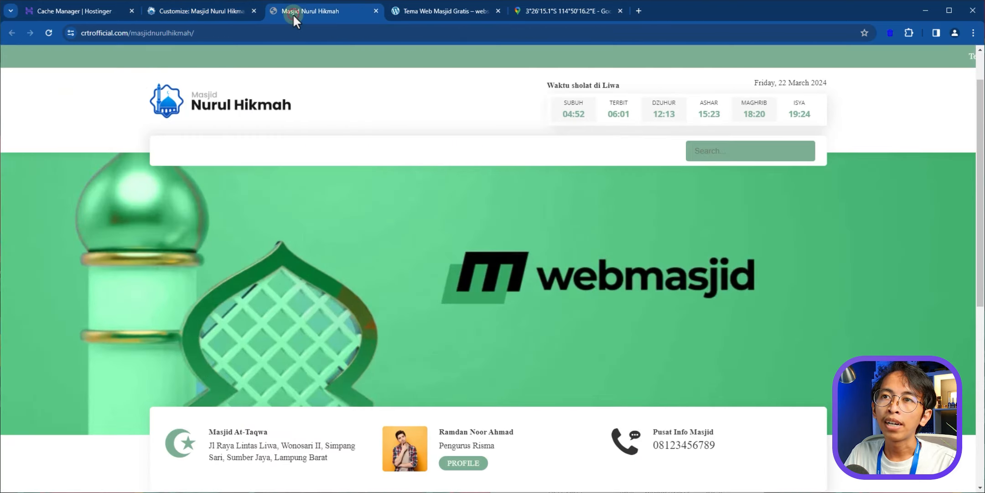
{"action": "left_click", "coordinate": [425, 9]}
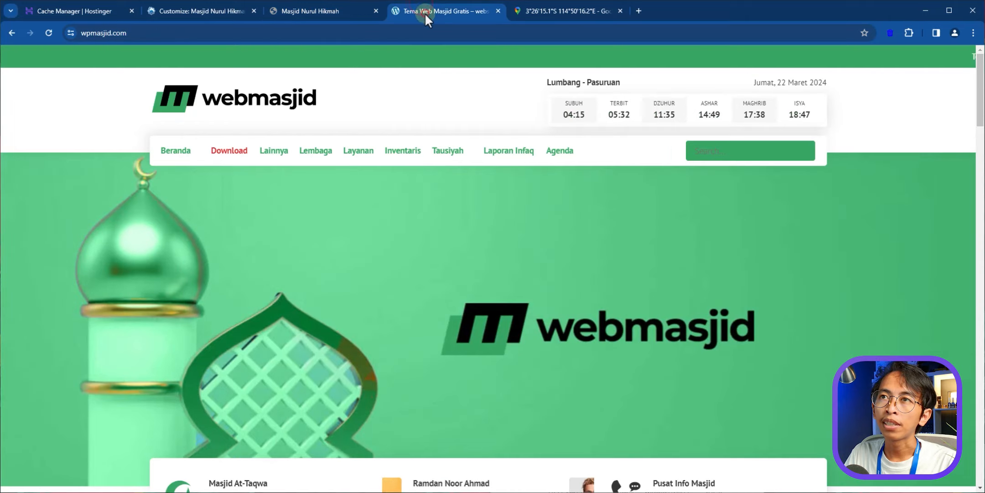
{"action": "scroll", "coordinate": [307, 294], "scroll_direction": "down", "scroll_amount": 5}
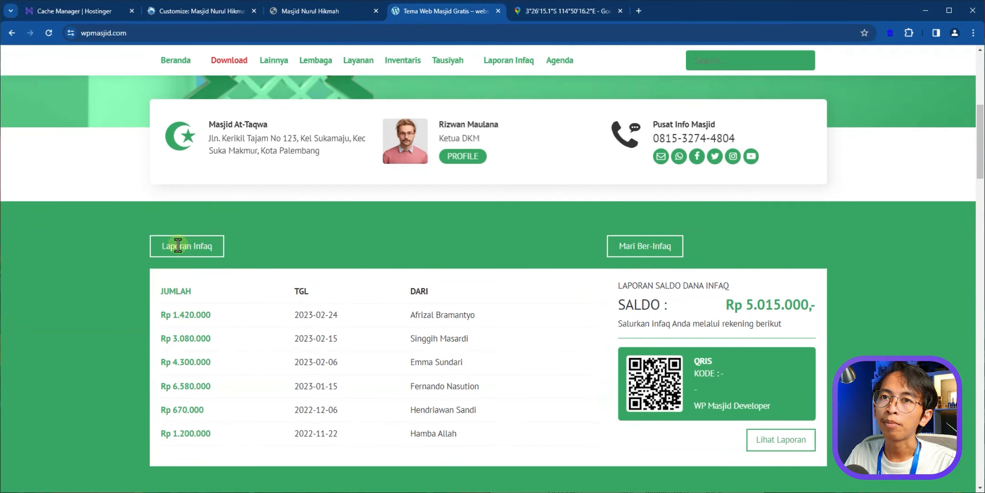
{"action": "scroll", "coordinate": [327, 301], "scroll_direction": "down", "scroll_amount": 6}
{"action": "scroll", "coordinate": [202, 250], "scroll_direction": "down", "scroll_amount": 3}
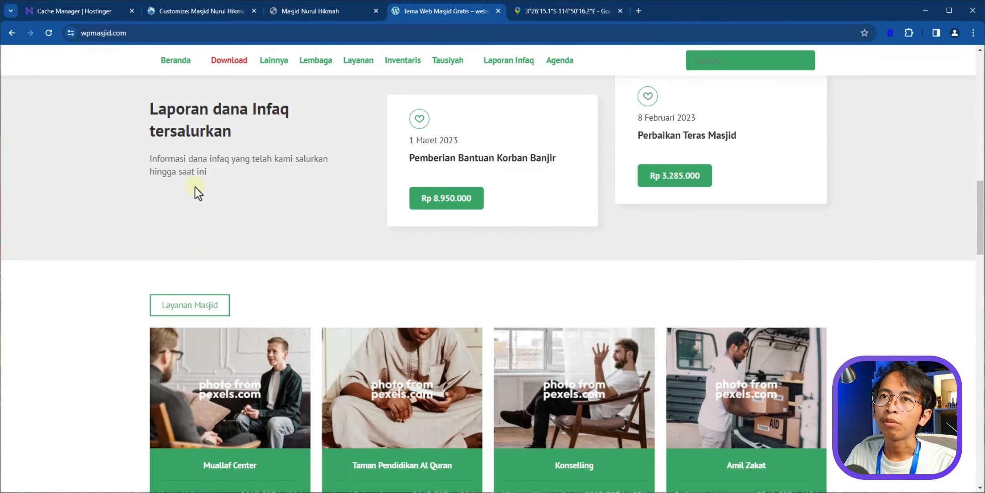
{"action": "left_click_drag", "start_coordinate": [182, 111], "coordinate": [255, 146]}
{"action": "scroll", "coordinate": [272, 229], "scroll_direction": "down", "scroll_amount": 8}
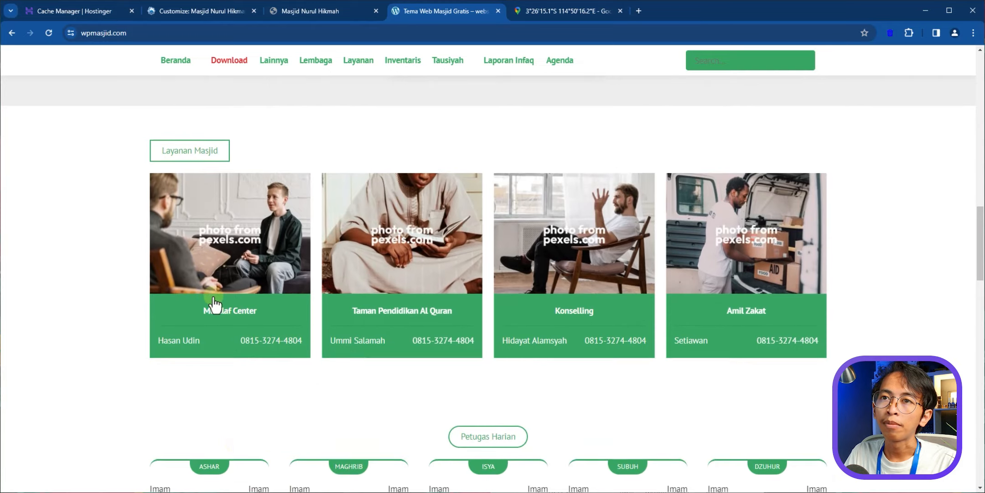
{"action": "scroll", "coordinate": [368, 258], "scroll_direction": "down", "scroll_amount": 3}
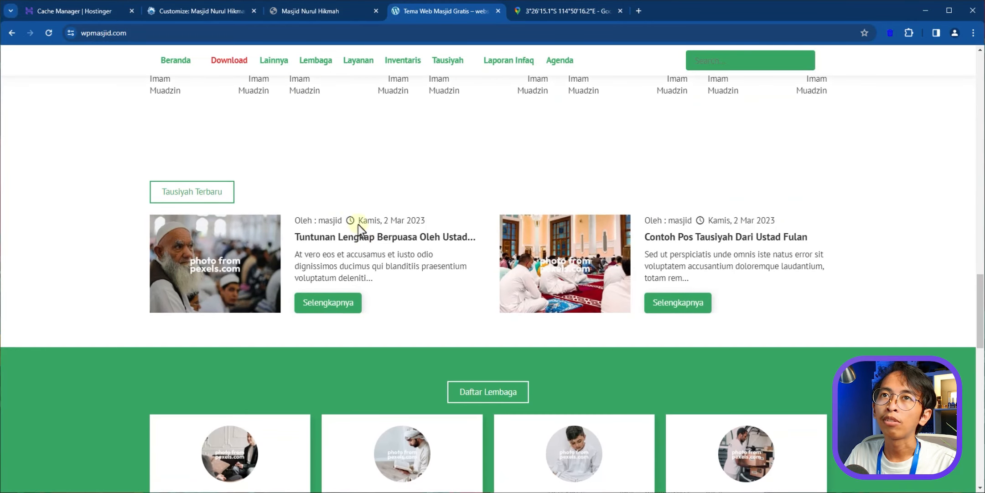
{"action": "left_click", "coordinate": [188, 10]}
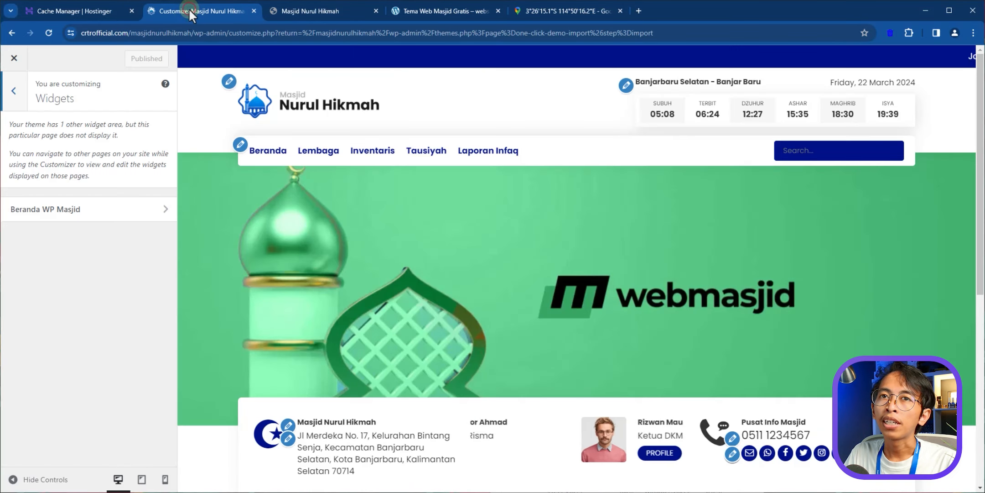
- Open the Beranda WP Masjid widget area in the Customizer and dismiss the block-widgets welcome guide
{"action": "left_click", "coordinate": [36, 99]}
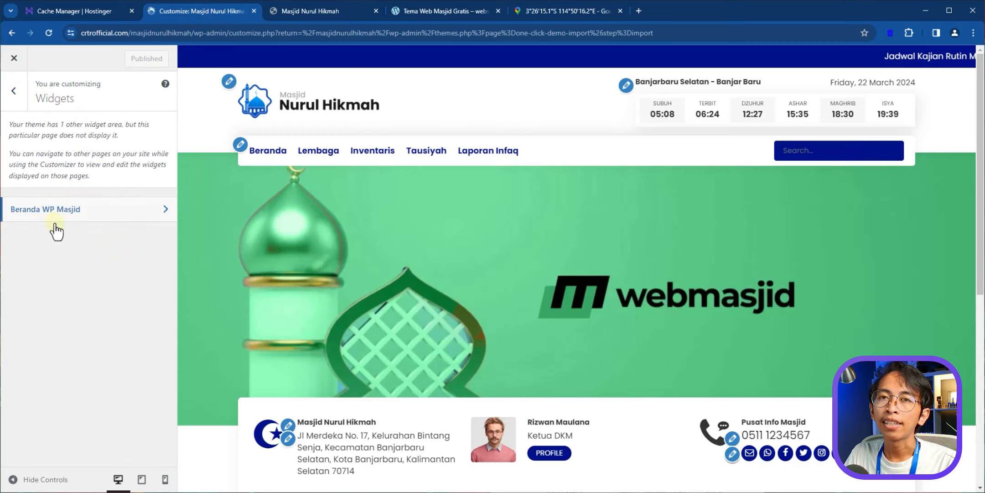
{"action": "left_click", "coordinate": [91, 215]}
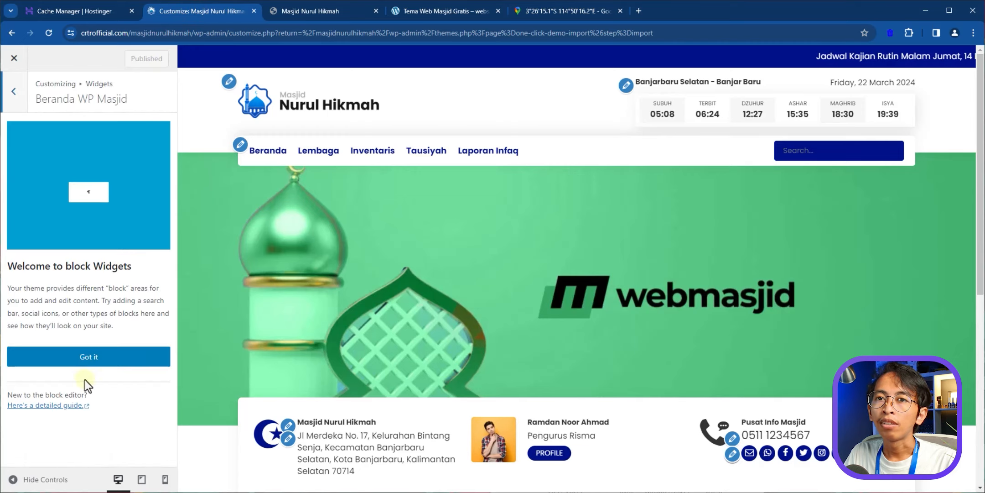
{"action": "left_click", "coordinate": [81, 360]}
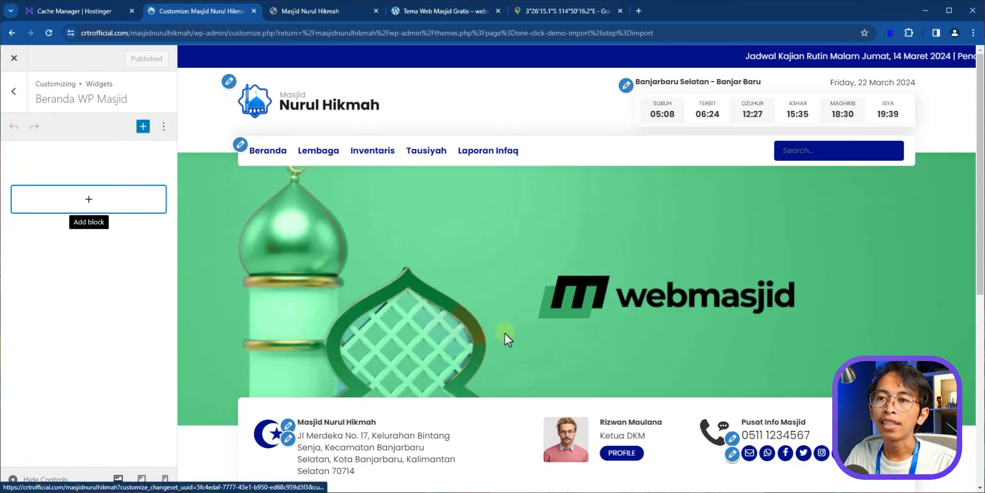
{"action": "scroll", "coordinate": [505, 333], "scroll_direction": "down", "scroll_amount": 3}
{"action": "scroll", "coordinate": [506, 335], "scroll_direction": "down", "scroll_amount": 5}
{"action": "scroll", "coordinate": [508, 333], "scroll_direction": "up", "scroll_amount": 4}
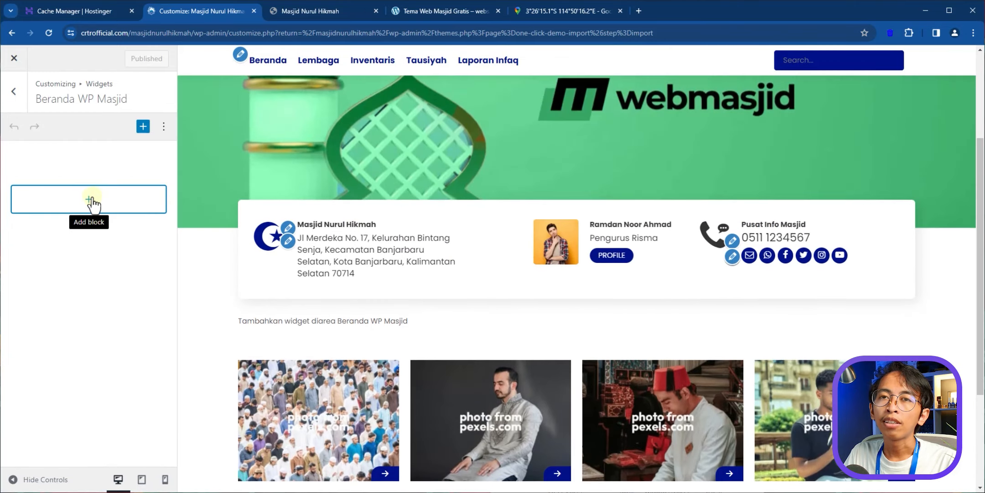
- Insert the WM : Laporan Infaq widget into the area, using the wpmasjid.com demo as reference
{"action": "left_click", "coordinate": [143, 127]}
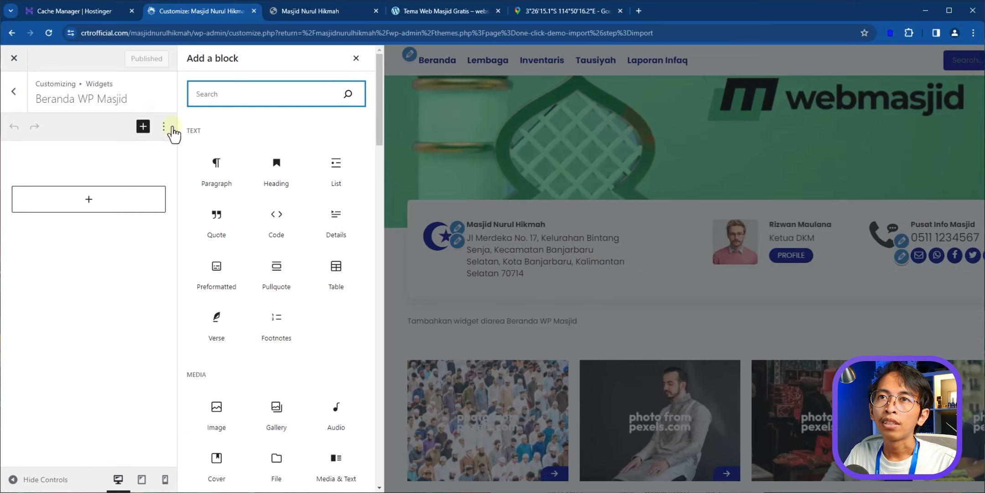
{"action": "left_click_drag", "start_coordinate": [380, 122], "coordinate": [389, 304]}
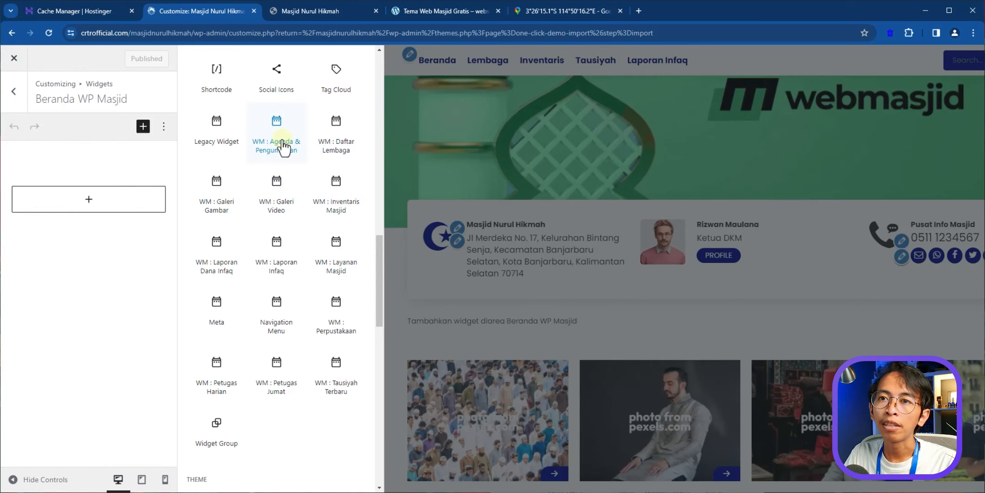
{"action": "left_click", "coordinate": [438, 11]}
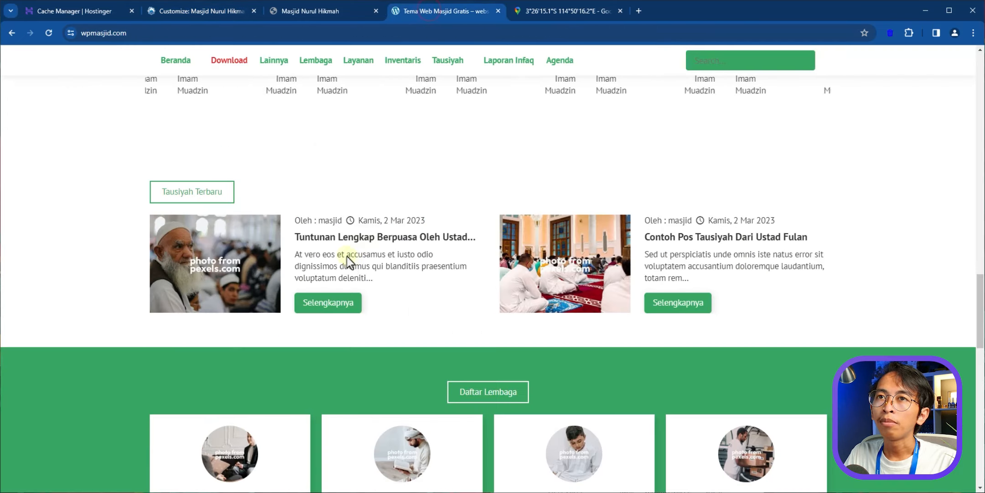
{"action": "scroll", "coordinate": [349, 262], "scroll_direction": "down", "scroll_amount": 10}
{"action": "scroll", "coordinate": [349, 265], "scroll_direction": "up", "scroll_amount": 12}
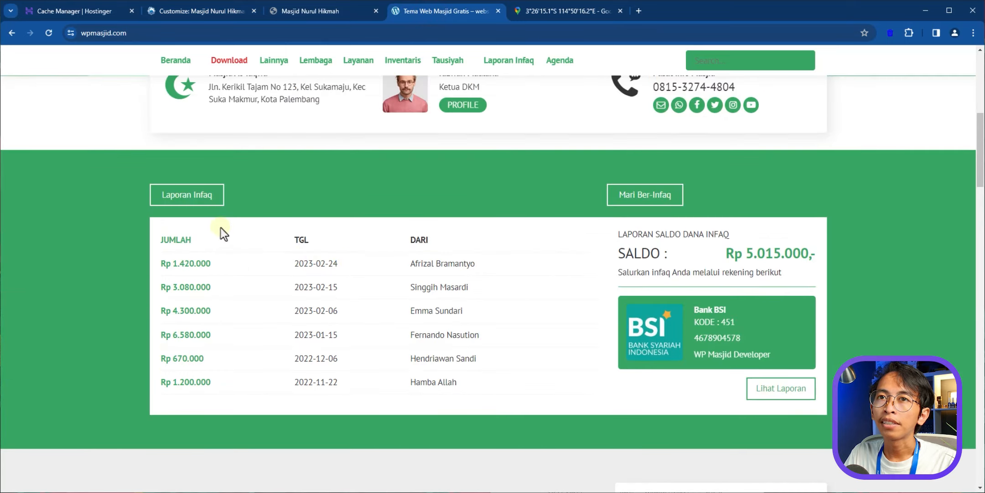
{"action": "left_click", "coordinate": [191, 11]}
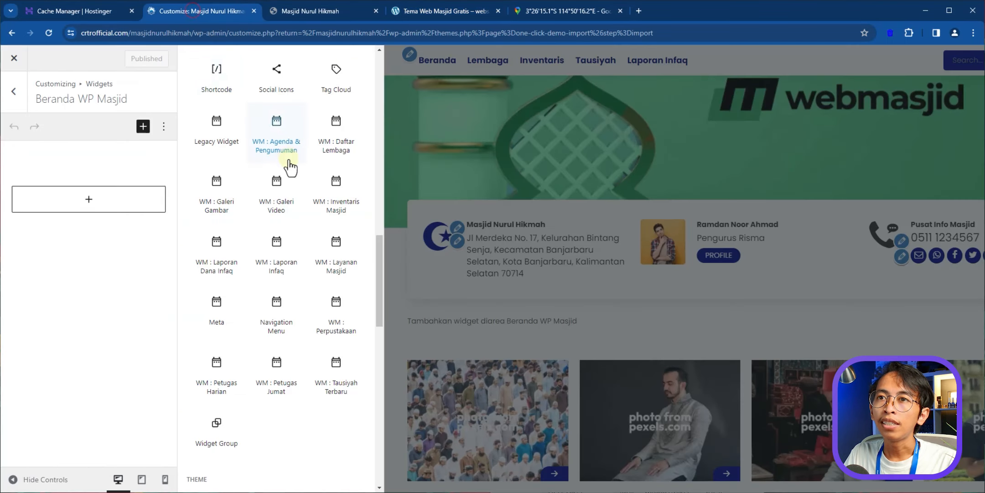
{"action": "left_click", "coordinate": [276, 264]}
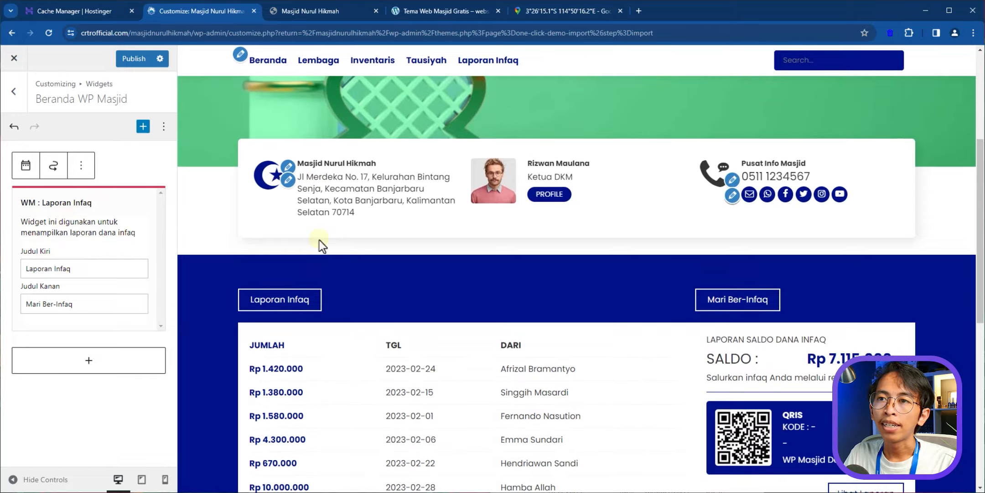
{"action": "scroll", "coordinate": [320, 240], "scroll_direction": "down", "scroll_amount": 2}
{"action": "scroll", "coordinate": [295, 224], "scroll_direction": "up", "scroll_amount": 1}
{"action": "scroll", "coordinate": [270, 262], "scroll_direction": "down", "scroll_amount": 2}
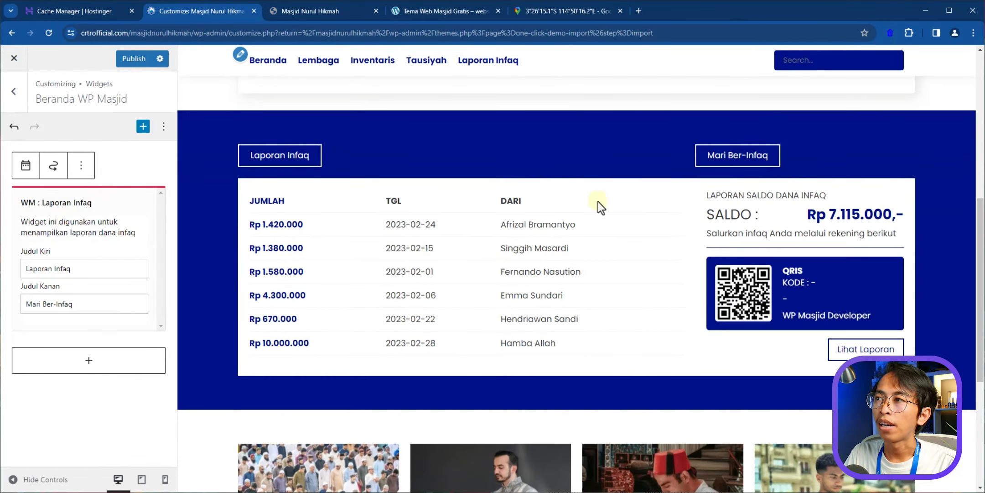
- Add a second block, the WM : Petugas Harian widget, below it
{"action": "left_click", "coordinate": [419, 13]}
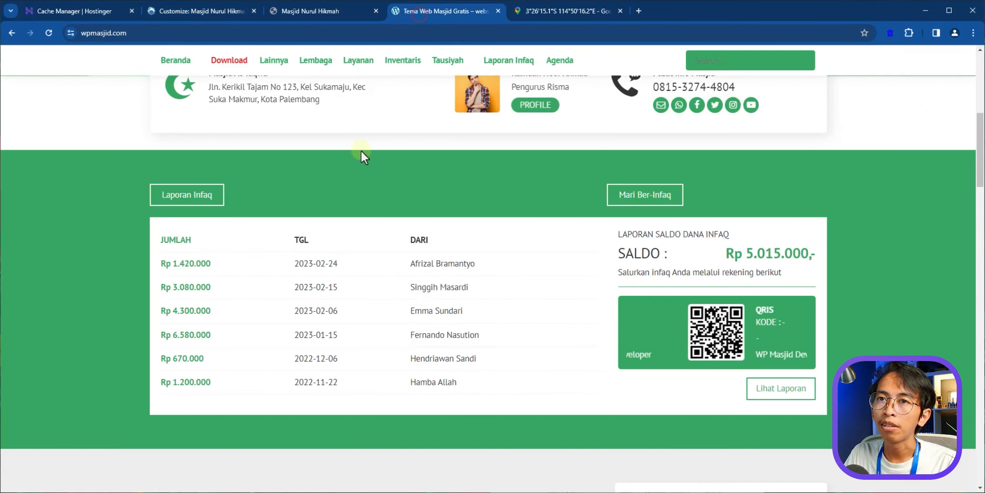
{"action": "scroll", "coordinate": [307, 243], "scroll_direction": "down", "scroll_amount": 6}
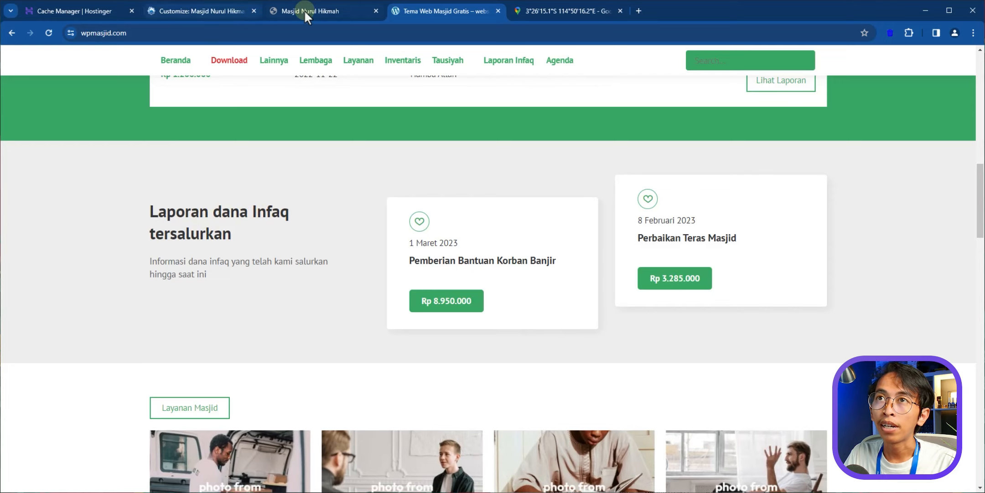
{"action": "left_click", "coordinate": [198, 14]}
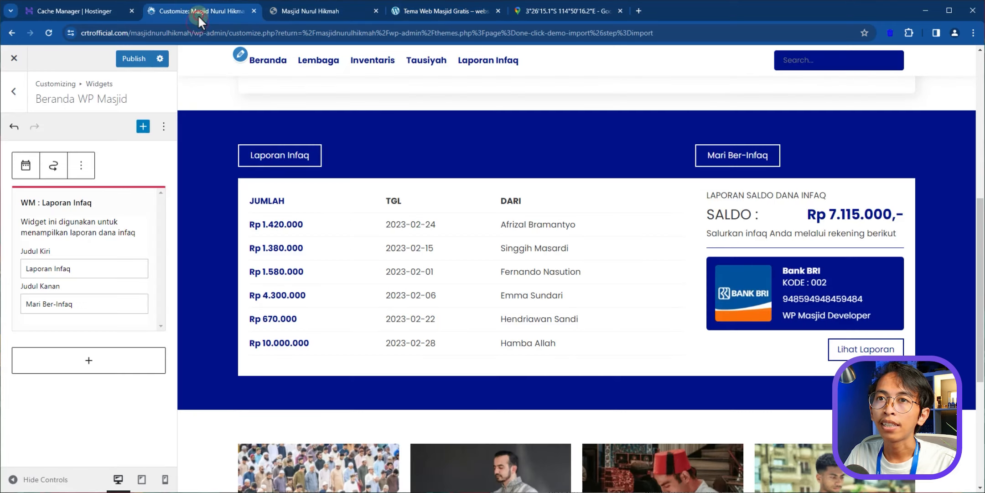
{"action": "left_click", "coordinate": [143, 127]}
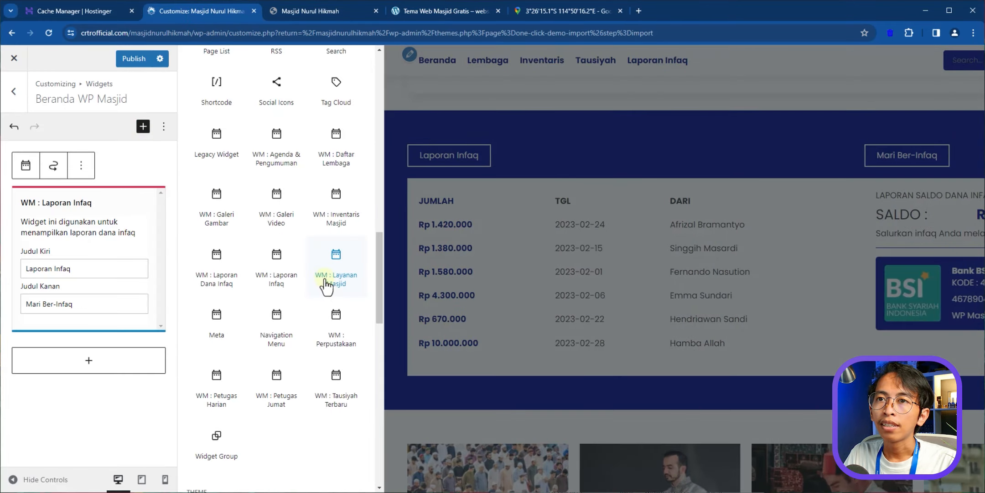
{"action": "left_click", "coordinate": [226, 258]}
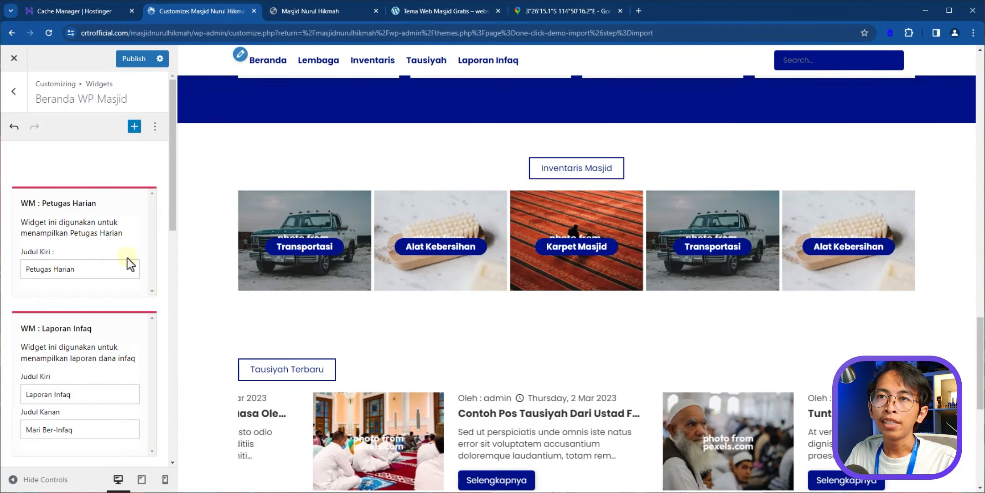
{"action": "scroll", "coordinate": [376, 261], "scroll_direction": "up", "scroll_amount": 16}
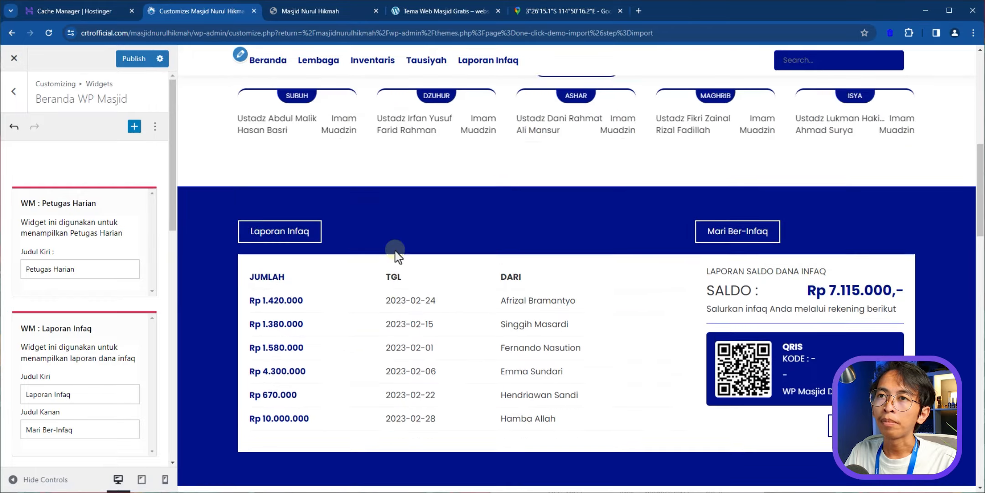
{"action": "scroll", "coordinate": [395, 251], "scroll_direction": "up", "scroll_amount": 8}
{"action": "scroll", "coordinate": [395, 251], "scroll_direction": "down", "scroll_amount": 5}
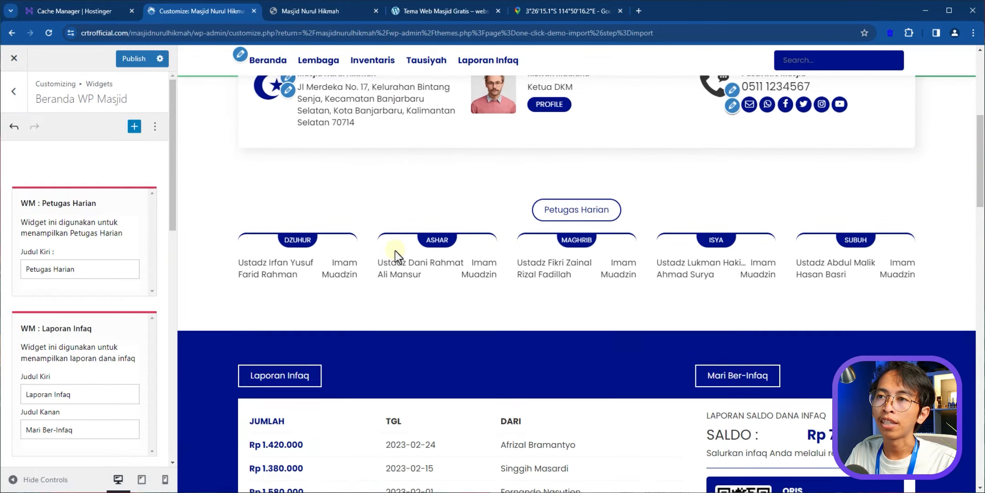
{"action": "scroll", "coordinate": [395, 250], "scroll_direction": "down", "scroll_amount": 15}
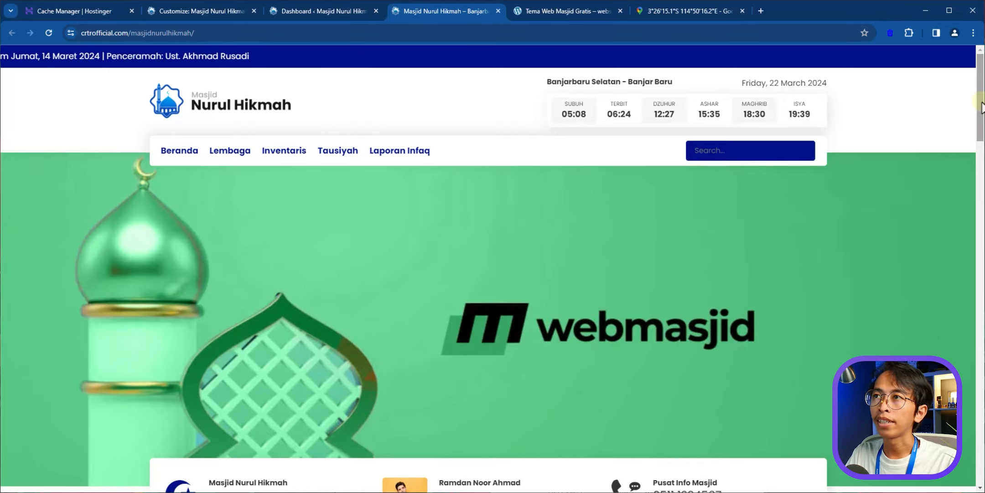
- Highlight the full English date shown in the live site's header
{"action": "mouse_move", "coordinate": [982, 105]}
{"action": "left_mouse_down"}
{"action": "mouse_move", "coordinate": [980, 466]}
{"action": "mouse_move", "coordinate": [981, 119]}
{"action": "left_mouse_up"}
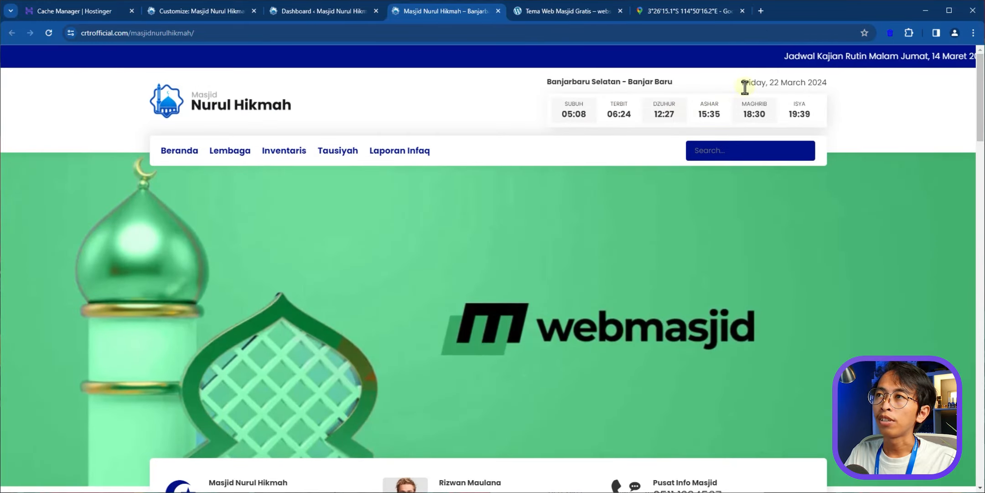
{"action": "left_click_drag", "start_coordinate": [742, 82], "coordinate": [817, 83]}
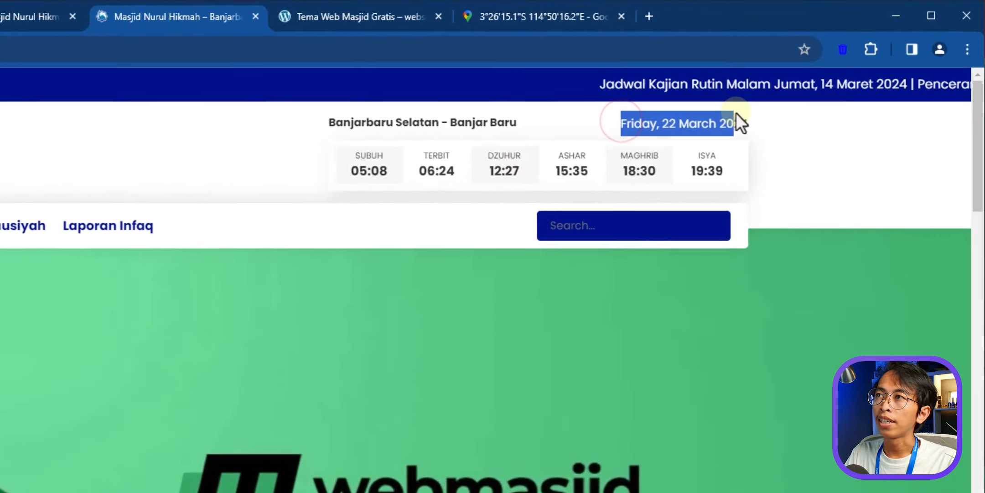
{"action": "left_click_drag", "start_coordinate": [683, 149], "coordinate": [697, 147]}
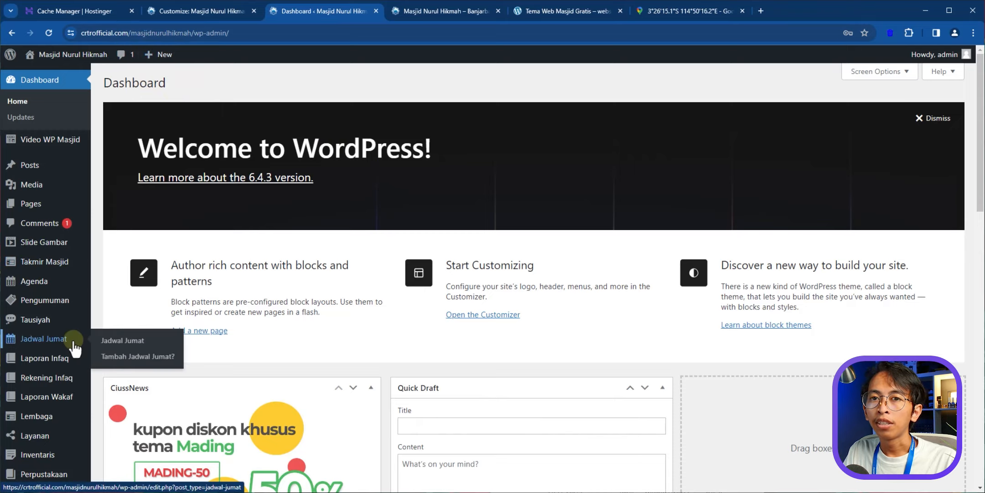
- In General Settings, set Site Language to Bahasa Indonesia and choose the March 22, 2024 date format
{"action": "scroll", "coordinate": [67, 402], "scroll_direction": "down", "scroll_amount": 5}
{"action": "scroll", "coordinate": [63, 400], "scroll_direction": "down", "scroll_amount": 2}
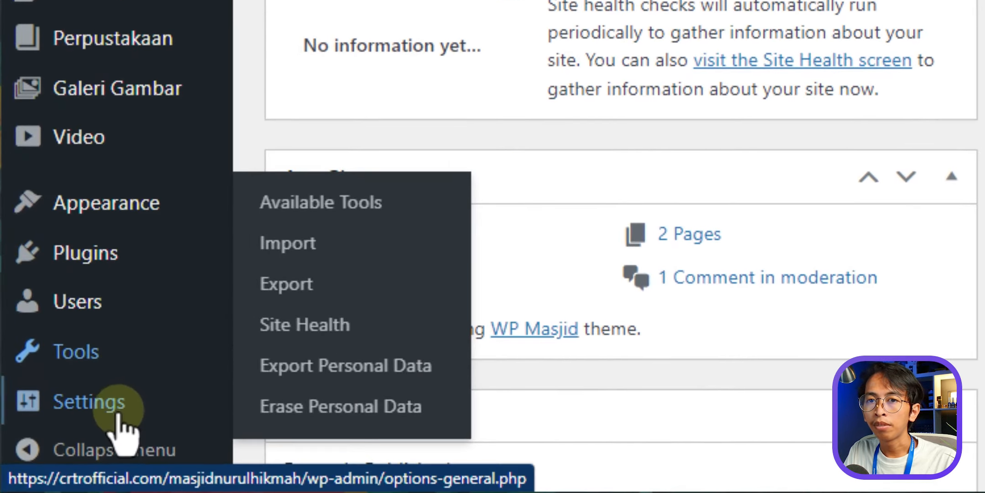
{"action": "mouse_move", "coordinate": [44, 462]}
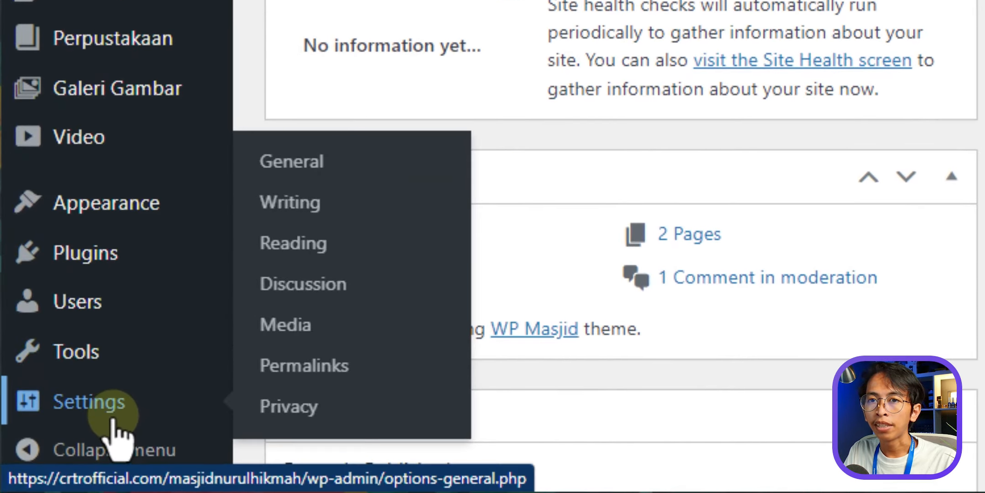
{"action": "left_click", "coordinate": [355, 157]}
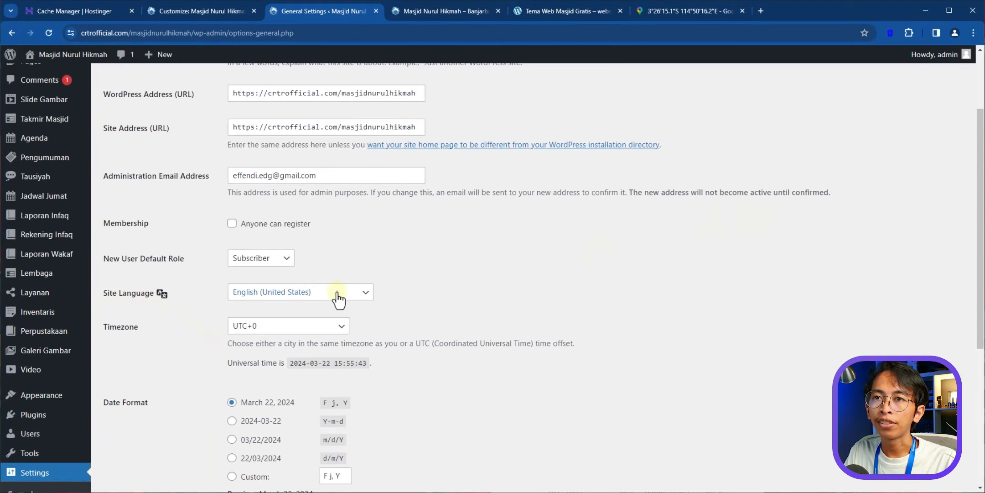
{"action": "left_click", "coordinate": [338, 299]}
{"action": "key", "text": "i"}
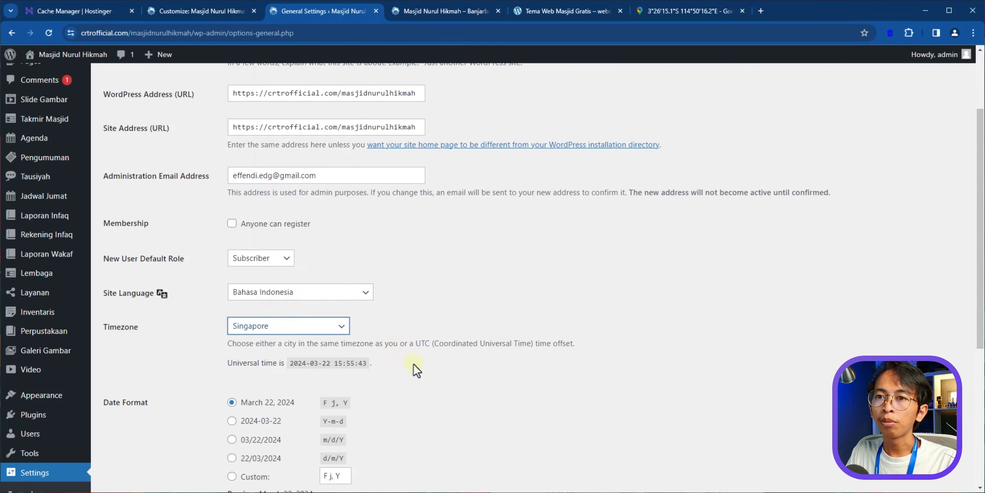
{"action": "scroll", "coordinate": [412, 361], "scroll_direction": "down", "scroll_amount": 3}
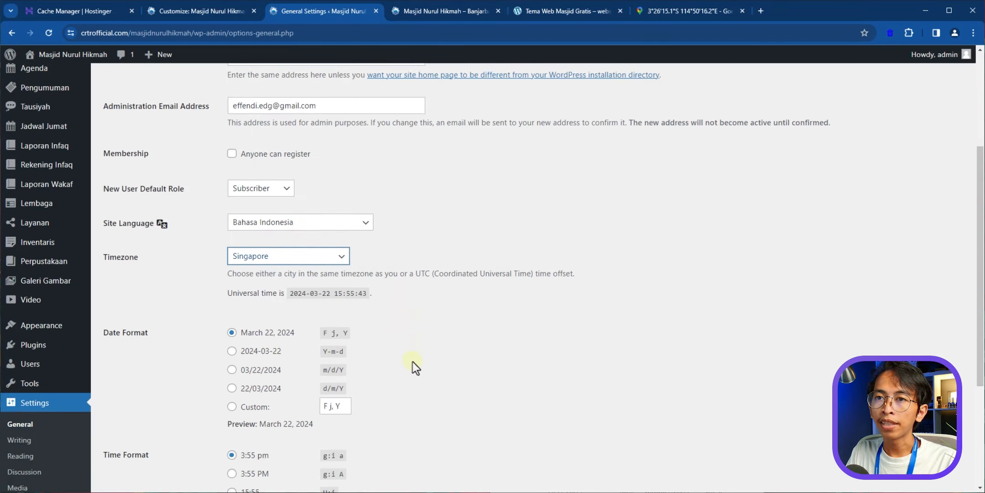
{"action": "scroll", "coordinate": [365, 356], "scroll_direction": "up", "scroll_amount": 1}
{"action": "scroll", "coordinate": [282, 399], "scroll_direction": "down", "scroll_amount": 1}
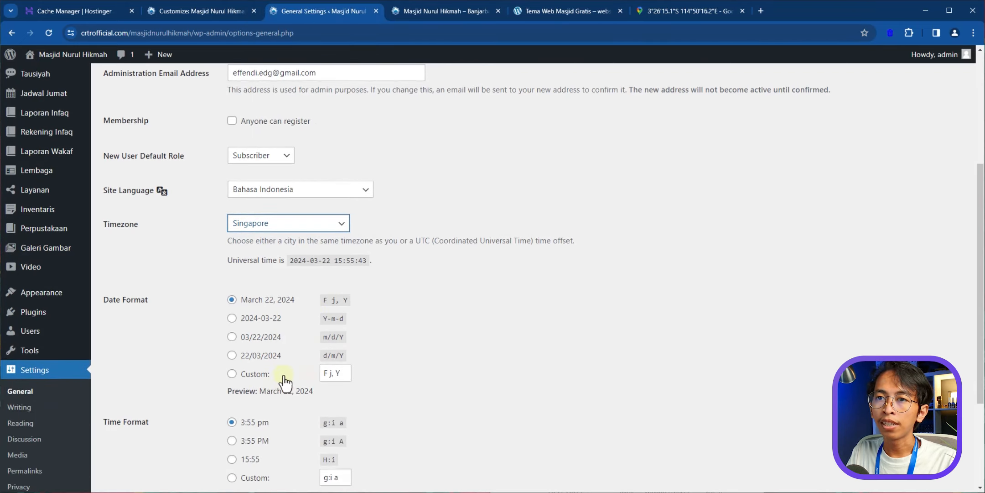
{"action": "left_click", "coordinate": [275, 151]}
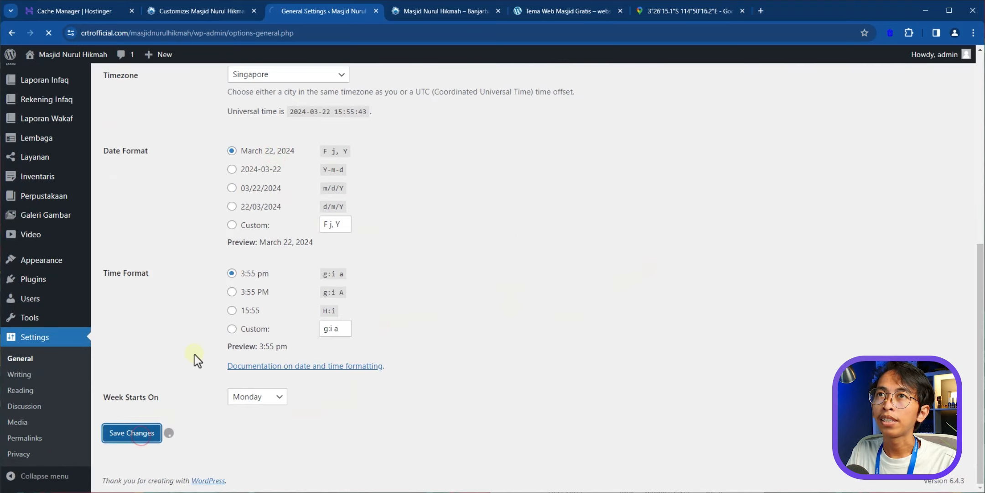
- Confirm the homepage header date now reads Jumat, 22 Maret 2024
{"action": "left_click", "coordinate": [411, 14]}
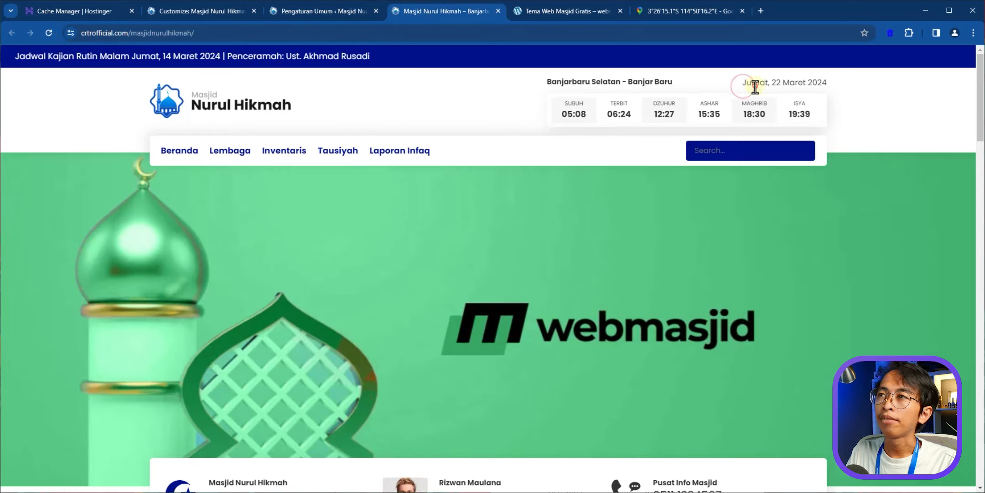
{"action": "left_click_drag", "start_coordinate": [743, 84], "coordinate": [832, 88]}
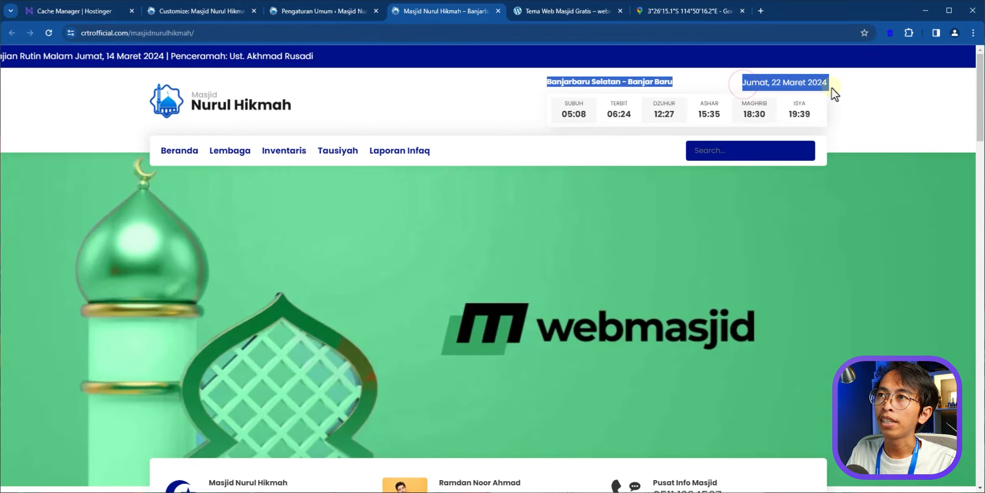
{"action": "left_click", "coordinate": [890, 99]}
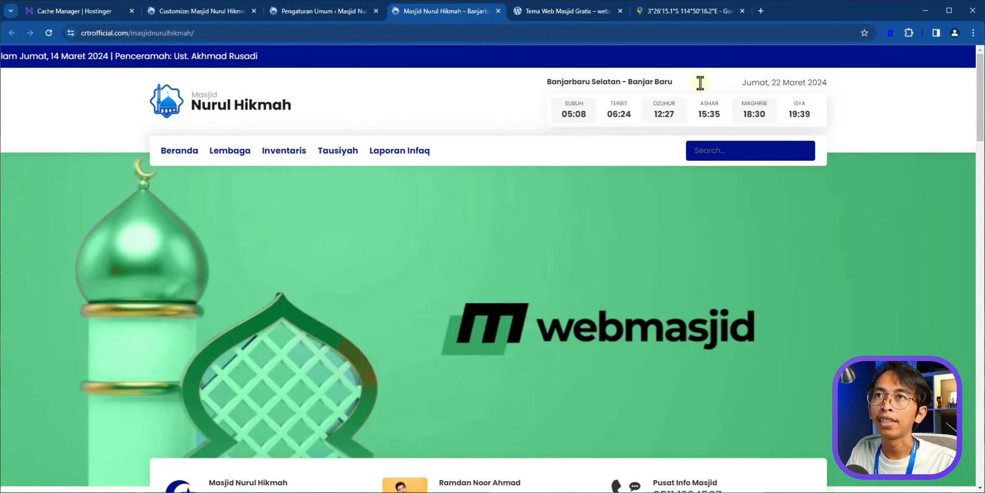
{"action": "scroll", "coordinate": [516, 186], "scroll_direction": "down", "scroll_amount": 5}
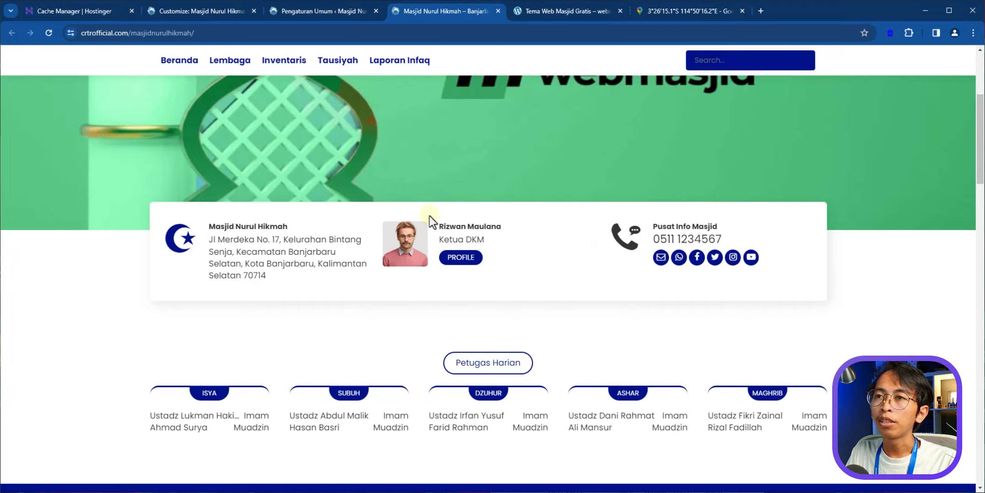
- Bulk-move both existing Takmir Masjid entries to the trash, then start a new Takmir entry
{"action": "left_click", "coordinate": [304, 12]}
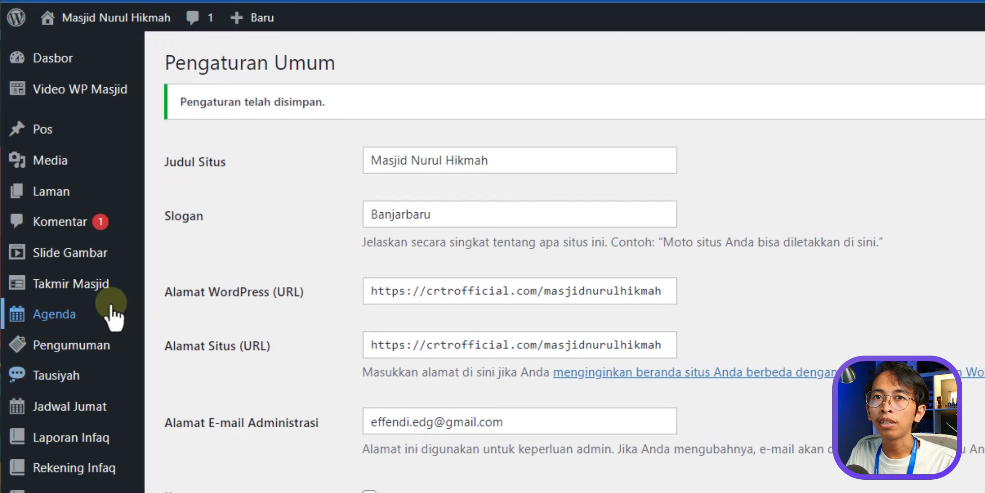
{"action": "mouse_move", "coordinate": [42, 221]}
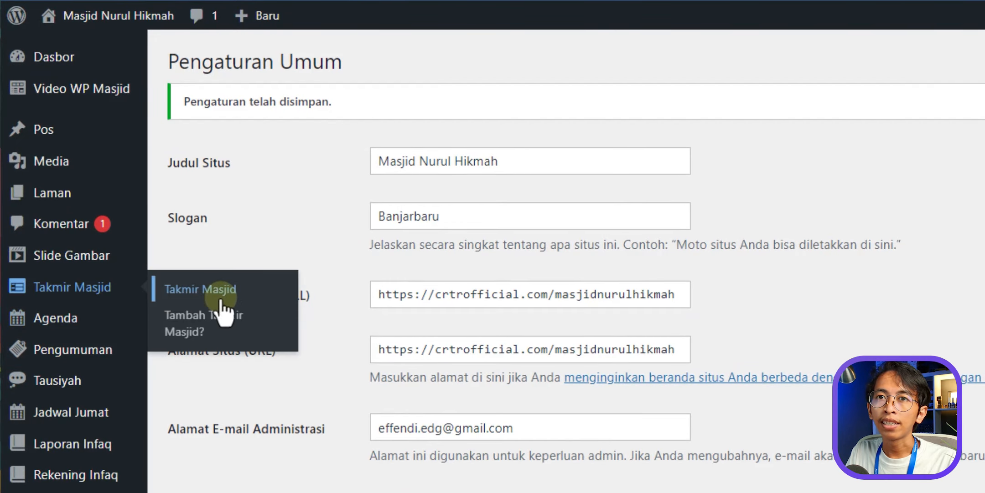
{"action": "left_click", "coordinate": [244, 290]}
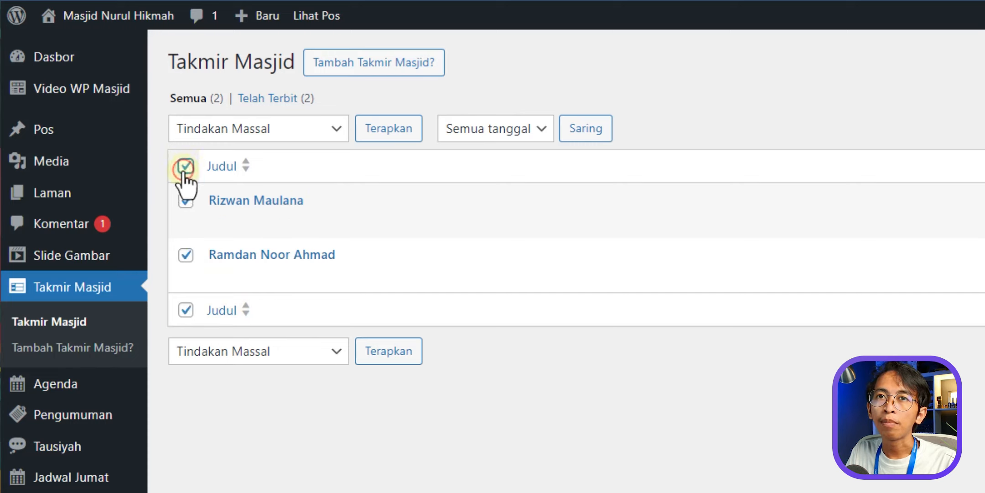
{"action": "left_click", "coordinate": [218, 136]}
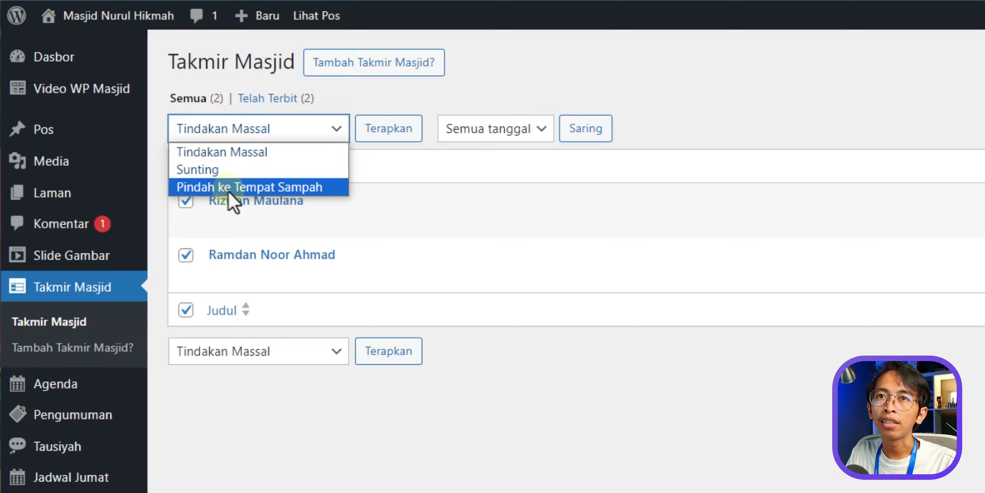
{"action": "left_click", "coordinate": [229, 192]}
{"action": "left_click", "coordinate": [372, 128]}
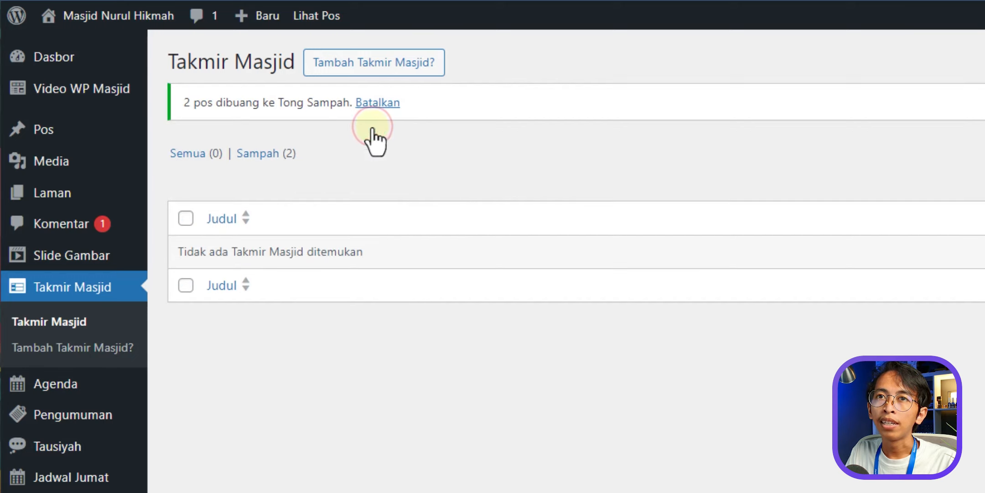
{"action": "left_click", "coordinate": [416, 68]}
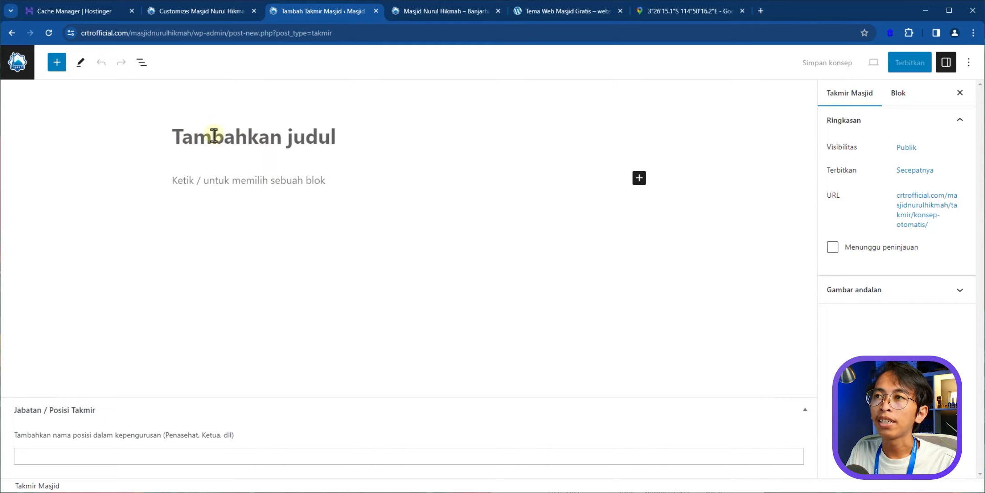
- Paste the member's name as title and the biography paragraph, and set Jabatan to Ketua Masjid
{"action": "type", "text": "H. Hidayatullah"}
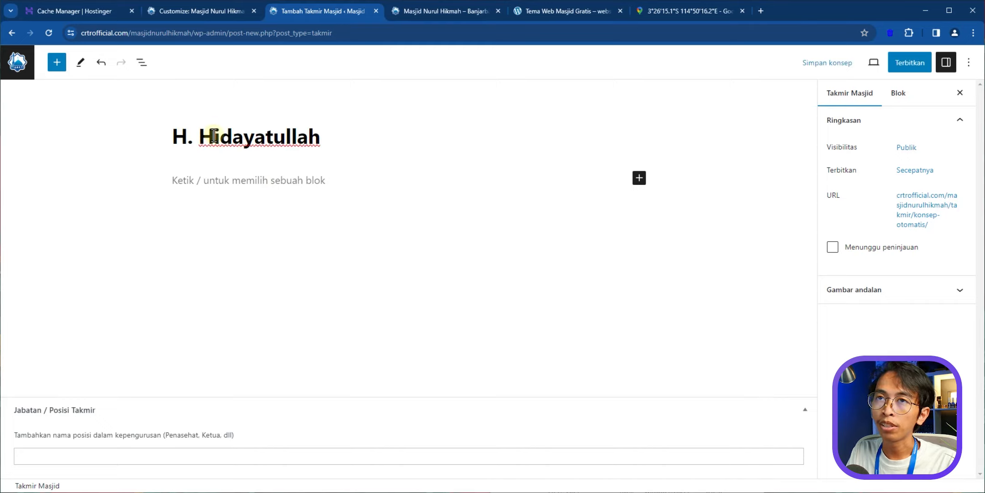
{"action": "left_click", "coordinate": [197, 178]}
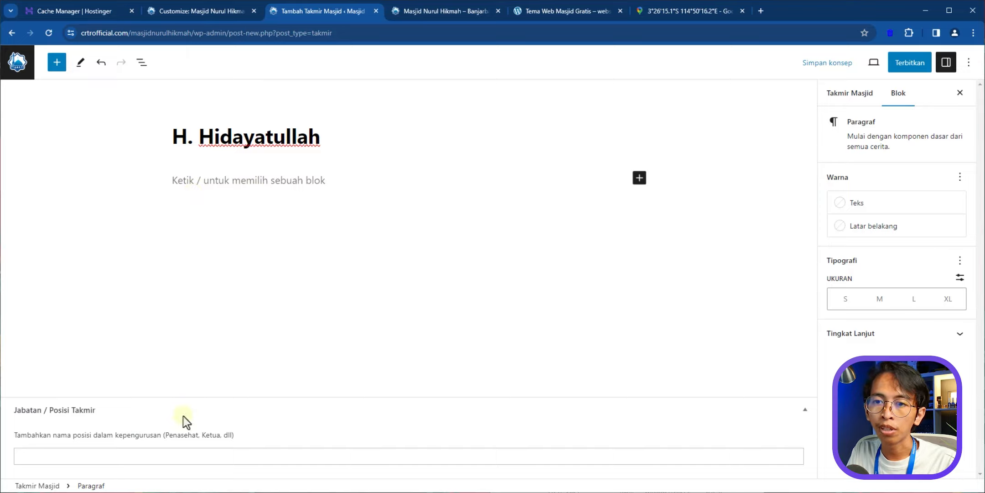
{"action": "type", "text": "Bapak Hidayatullah adalah seorang tokoh masyarakat yang dihormati, dengan pengalaman luas dalam kegiatan sosial dan keagamaan. Beliau memiliki komitmen kuat terhadap pengembangan masjid dan pemberdayaan umat."}
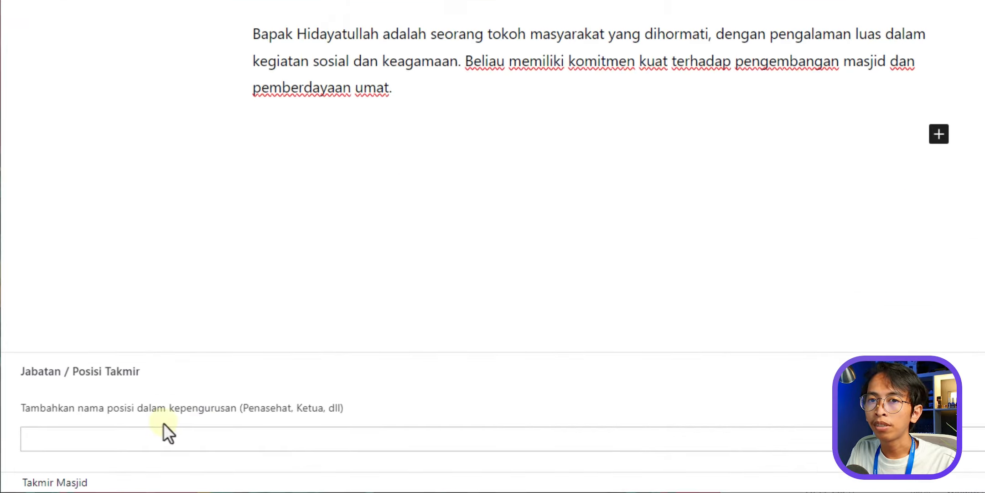
{"action": "left_click", "coordinate": [180, 406]}
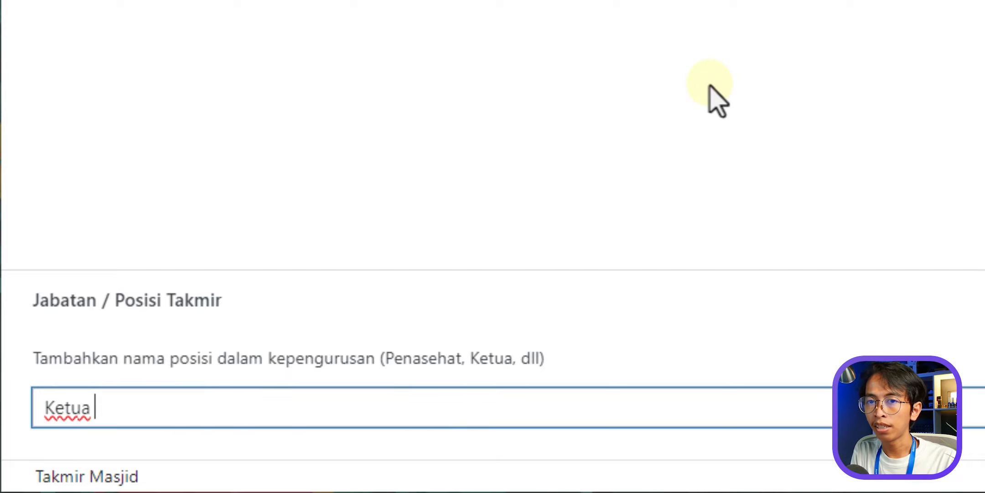
{"action": "type", "text": "Ketua Masjid"}
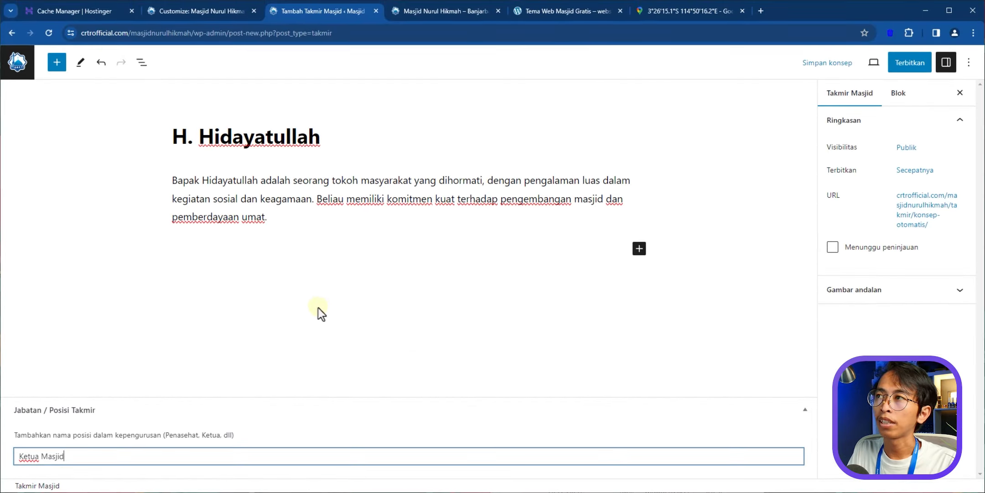
- After checking the homepage's Takmir card, open the featured-image picker for the entry
{"action": "left_click", "coordinate": [400, 10]}
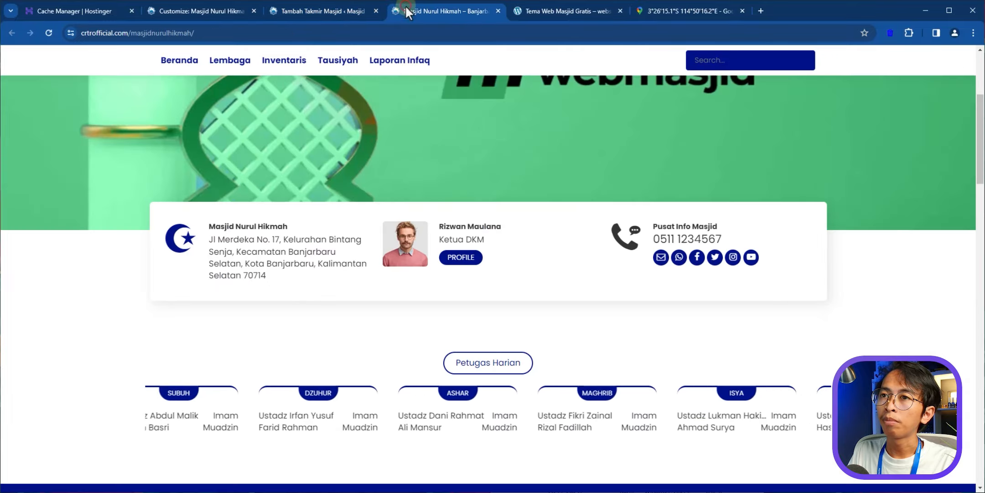
{"action": "left_click", "coordinate": [352, 9]}
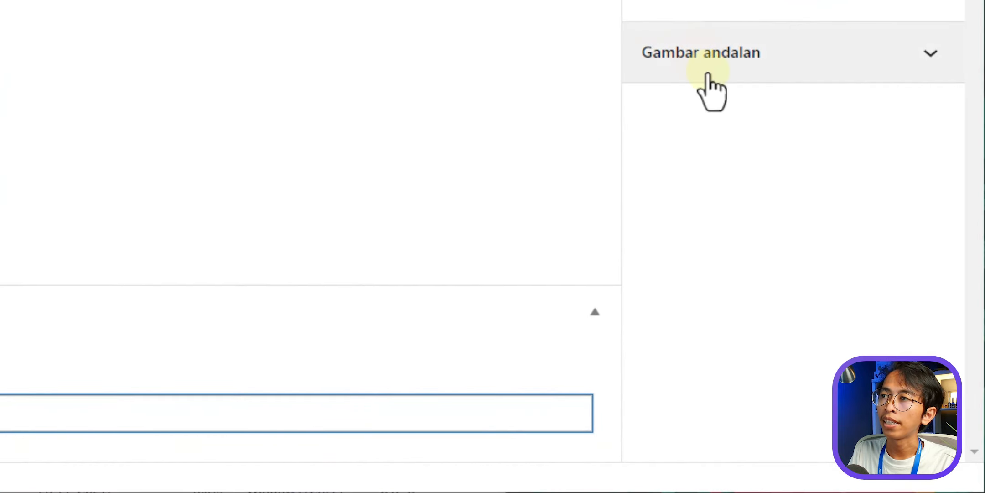
{"action": "left_click", "coordinate": [804, 64]}
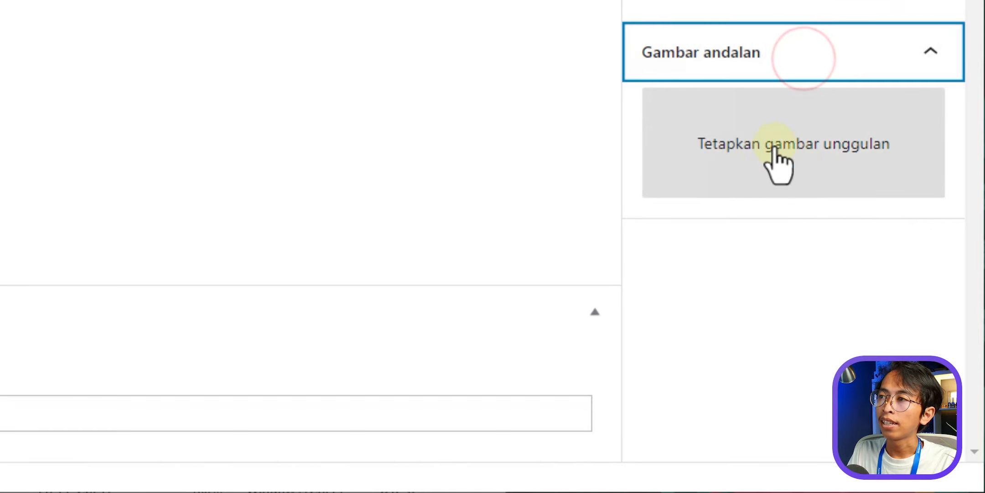
{"action": "left_click", "coordinate": [820, 173]}
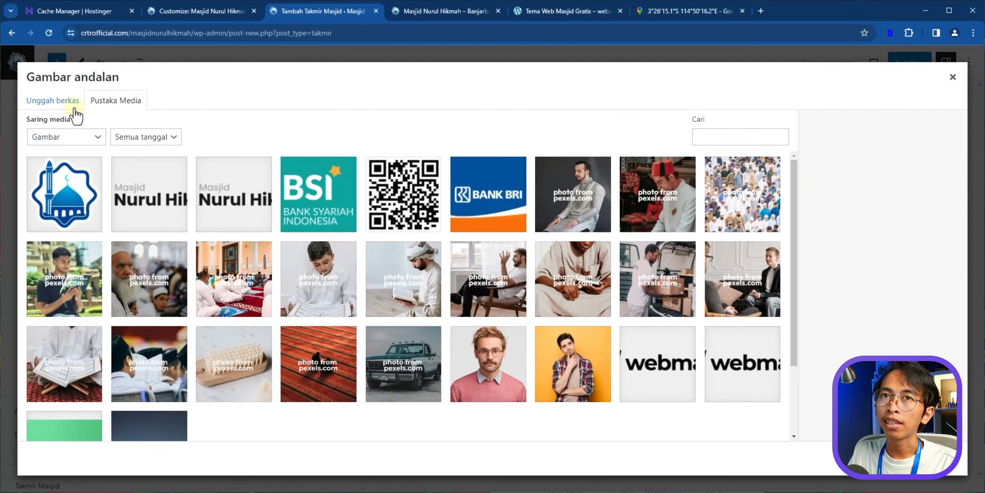
- Upload the member's portrait as the featured image and publish the Takmir entry
{"action": "left_click", "coordinate": [71, 106]}
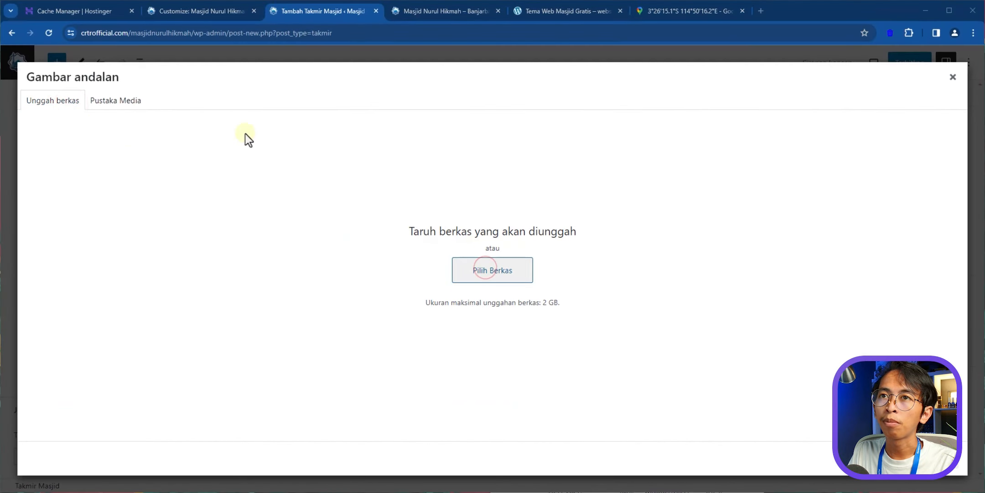
{"action": "double_click", "coordinate": [122, 153]}
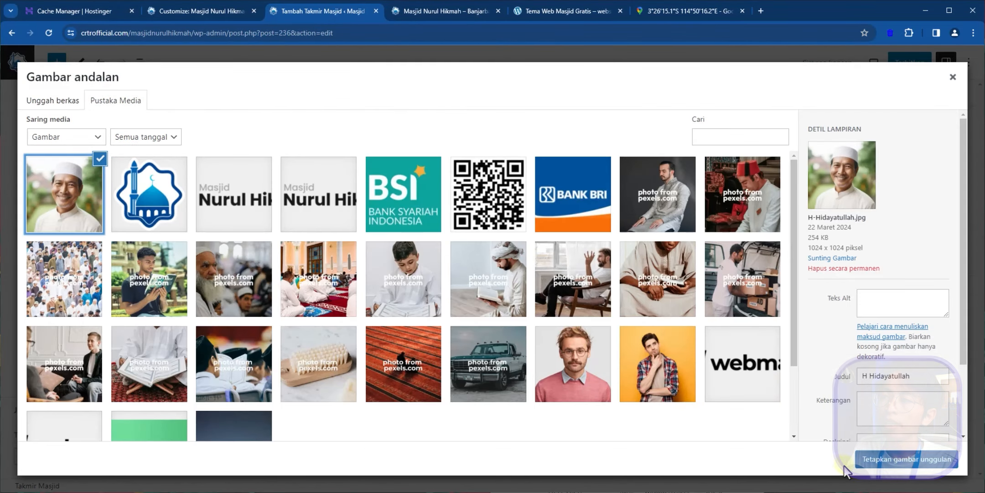
{"action": "left_click", "coordinate": [908, 461]}
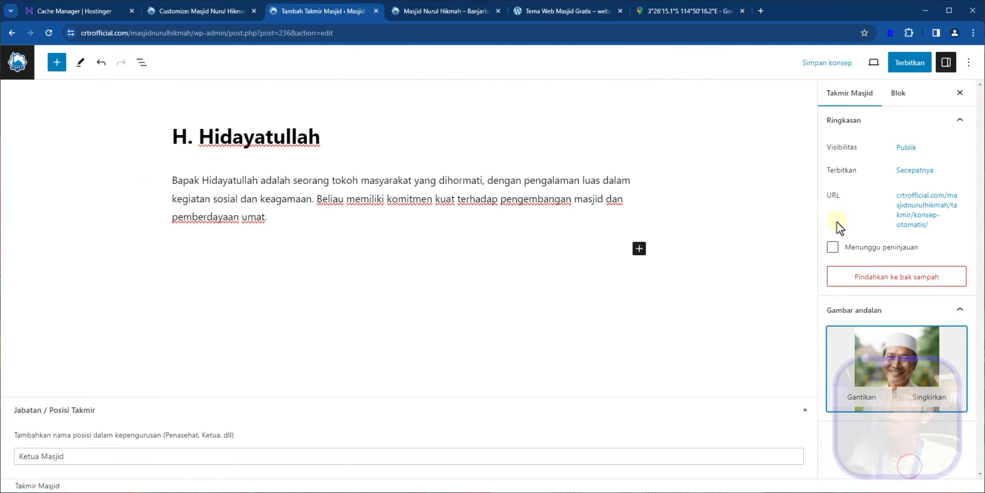
{"action": "left_click", "coordinate": [851, 114]}
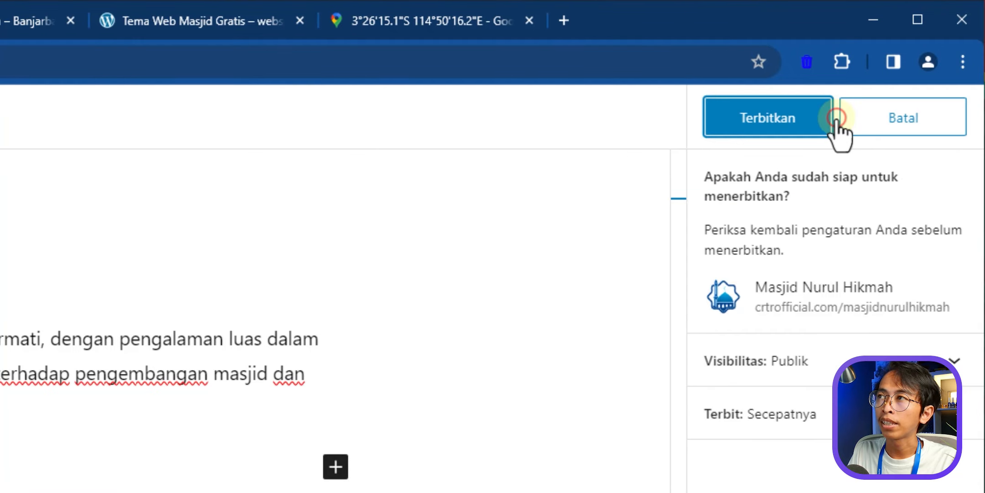
{"action": "left_click", "coordinate": [828, 120]}
- Go to the Takmir Masjid list, then slide the homepage Takmir card to the new member's profile
{"action": "left_click", "coordinate": [50, 20]}
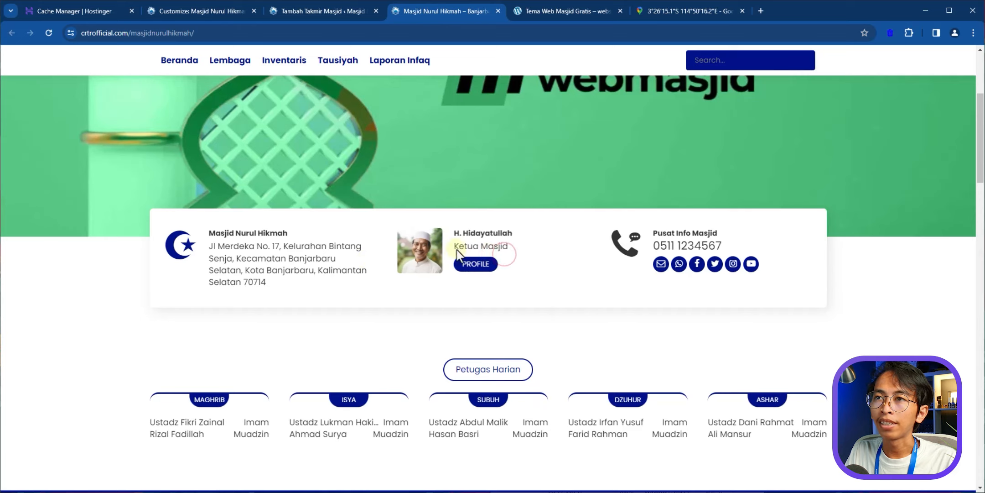
{"action": "left_click", "coordinate": [302, 10]}
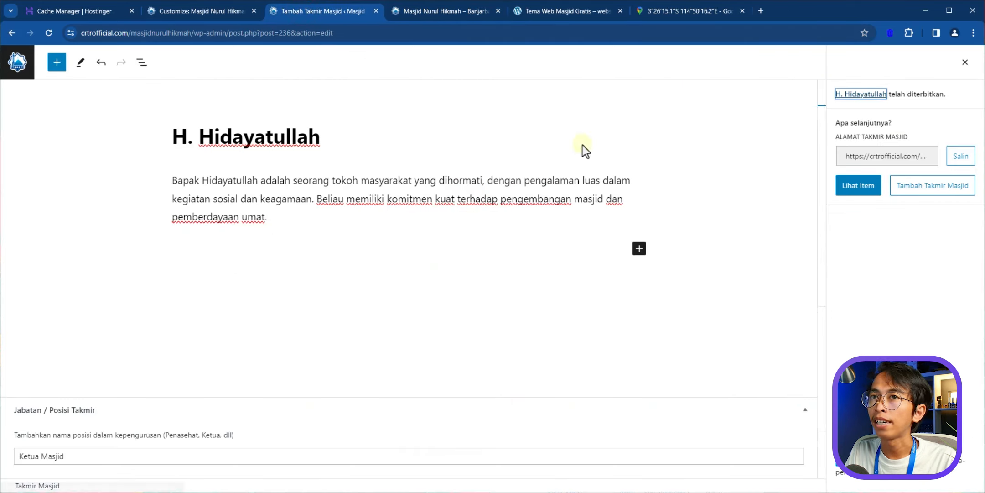
{"action": "left_click", "coordinate": [16, 69]}
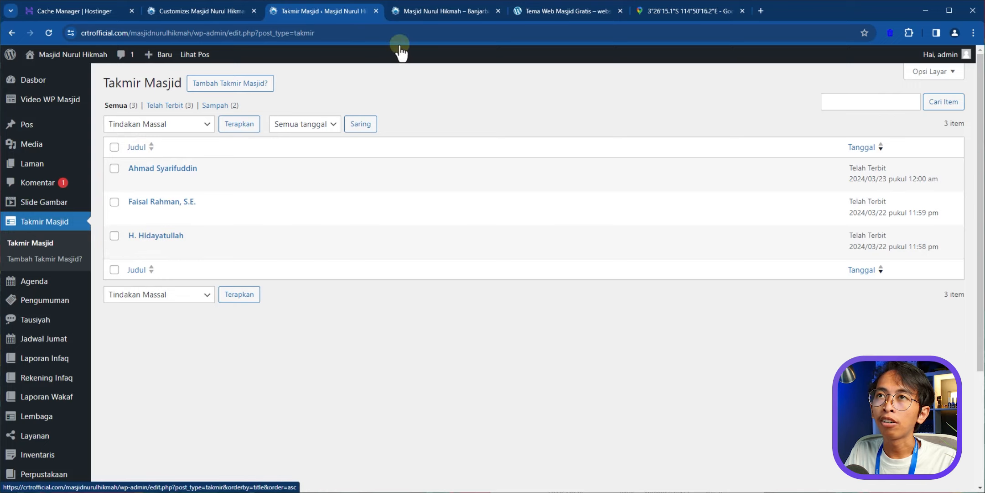
{"action": "left_click", "coordinate": [422, 11]}
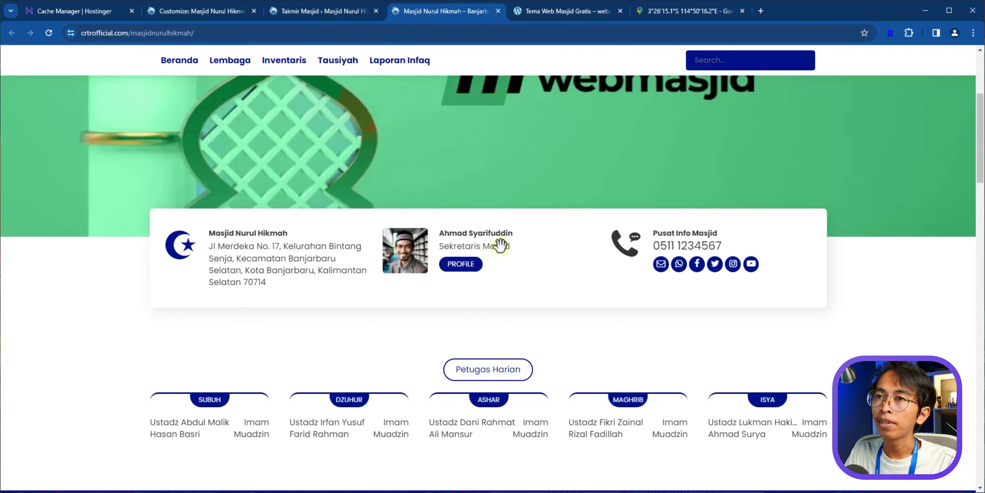
{"action": "left_click_drag", "start_coordinate": [500, 244], "coordinate": [386, 248]}
{"action": "left_click_drag", "start_coordinate": [512, 248], "coordinate": [344, 249]}
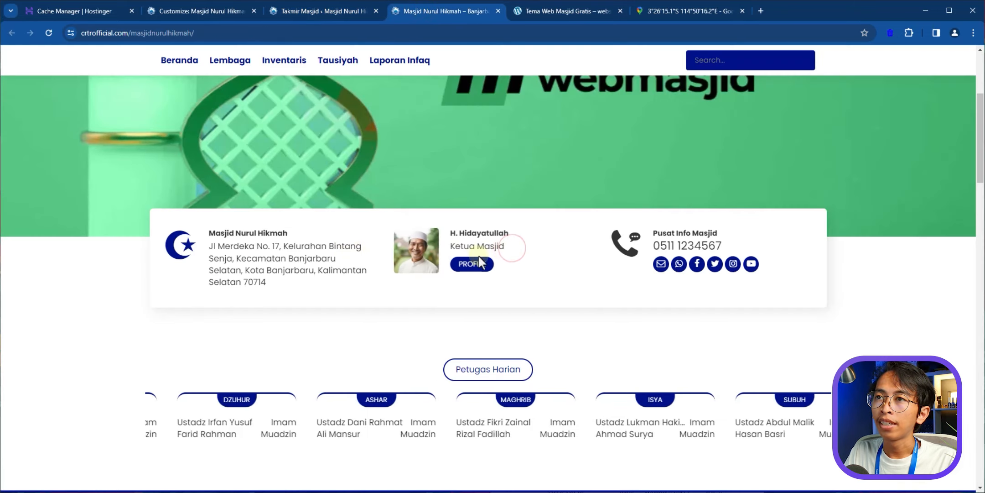
{"action": "left_click", "coordinate": [460, 268]}
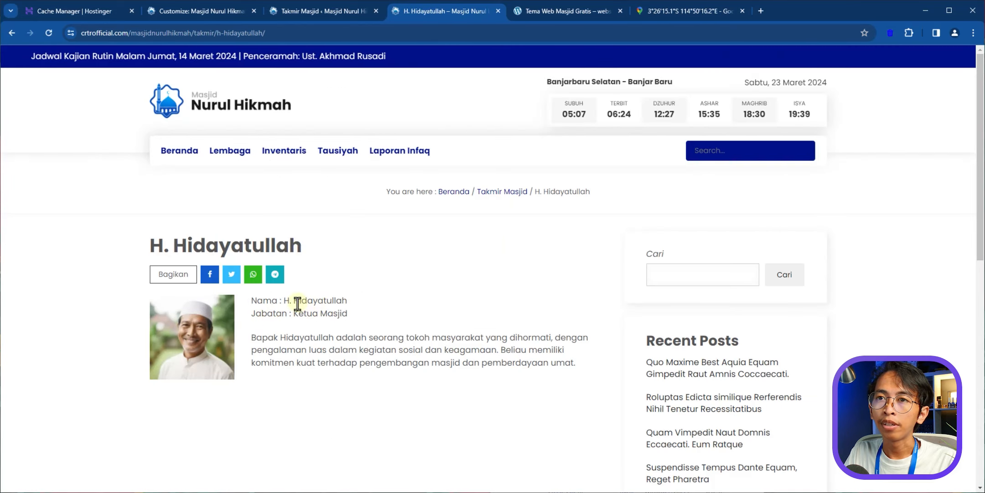
- Review the profile biography and homepage banner, then return to the Takmir Masjid admin list
{"action": "left_click_drag", "start_coordinate": [285, 338], "coordinate": [564, 373]}
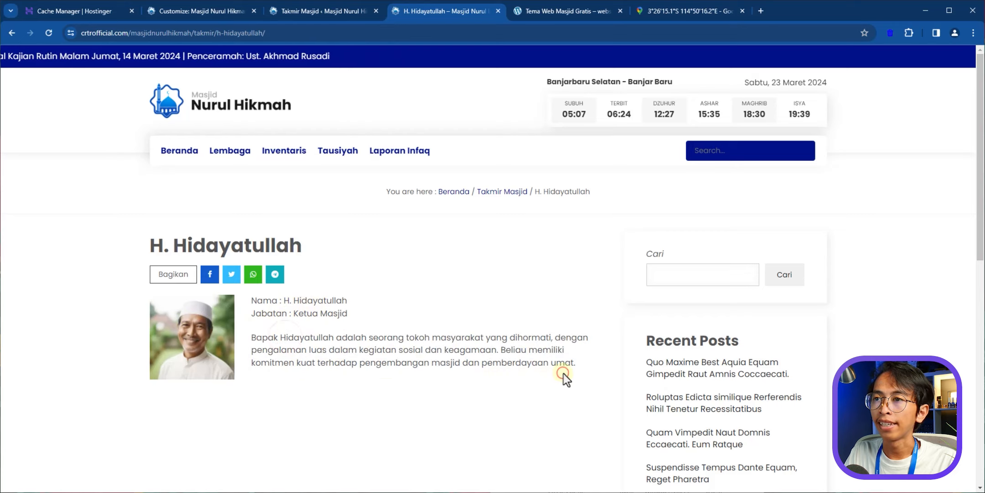
{"action": "left_click", "coordinate": [279, 131]}
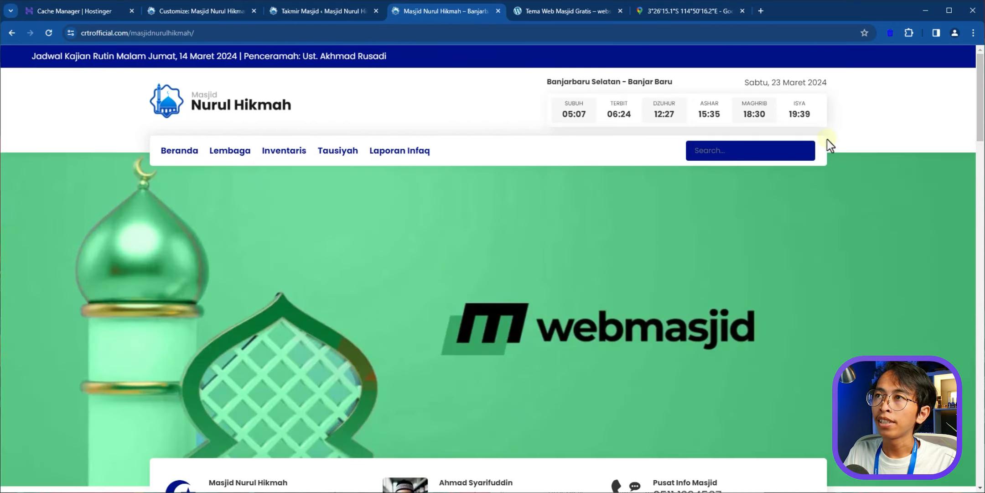
{"action": "left_click_drag", "start_coordinate": [85, 302], "coordinate": [891, 336]}
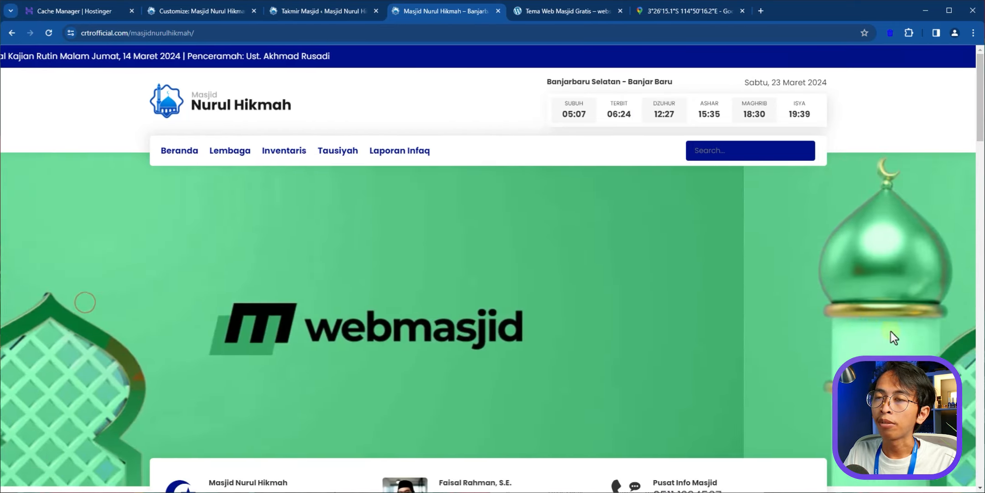
{"action": "left_click", "coordinate": [154, 305]}
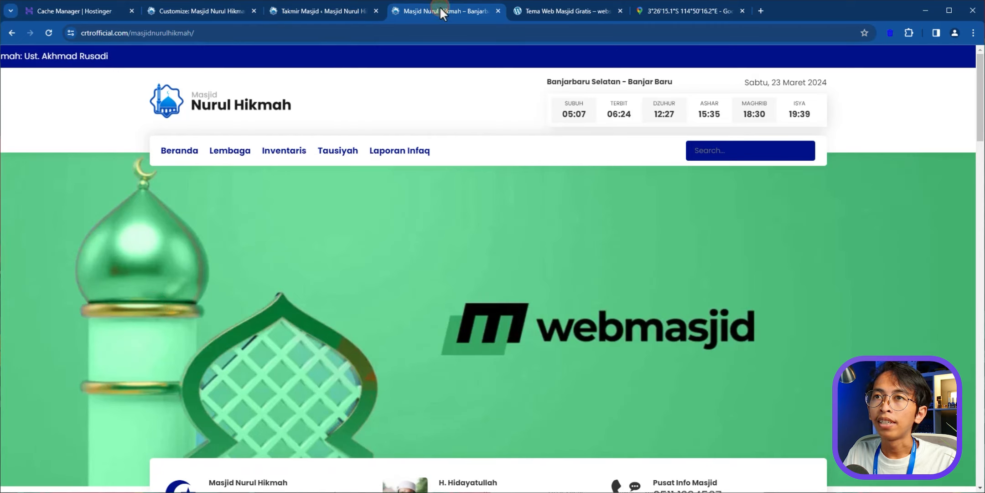
{"action": "left_click", "coordinate": [289, 12]}
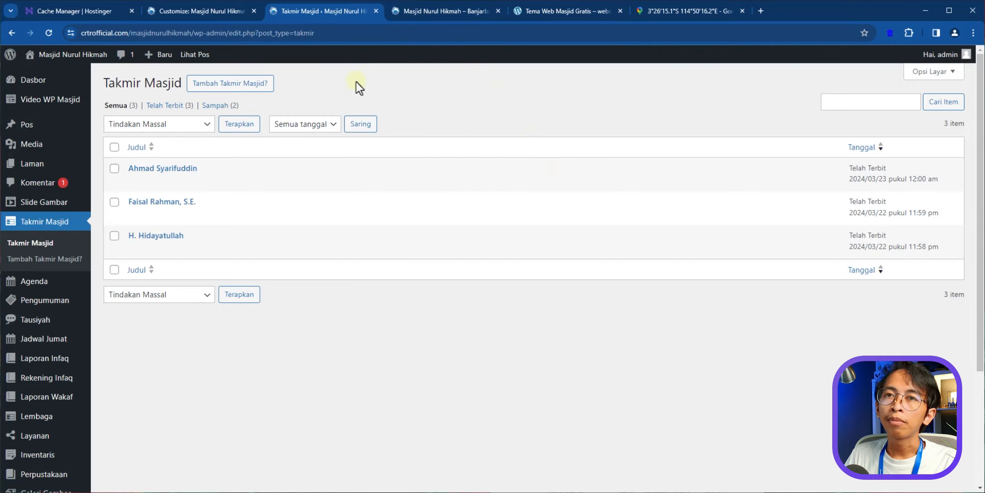
- Replace the Slide entry's featured image with the newly uploaded Masjid.jpg photo
{"action": "mouse_move", "coordinate": [39, 209]}
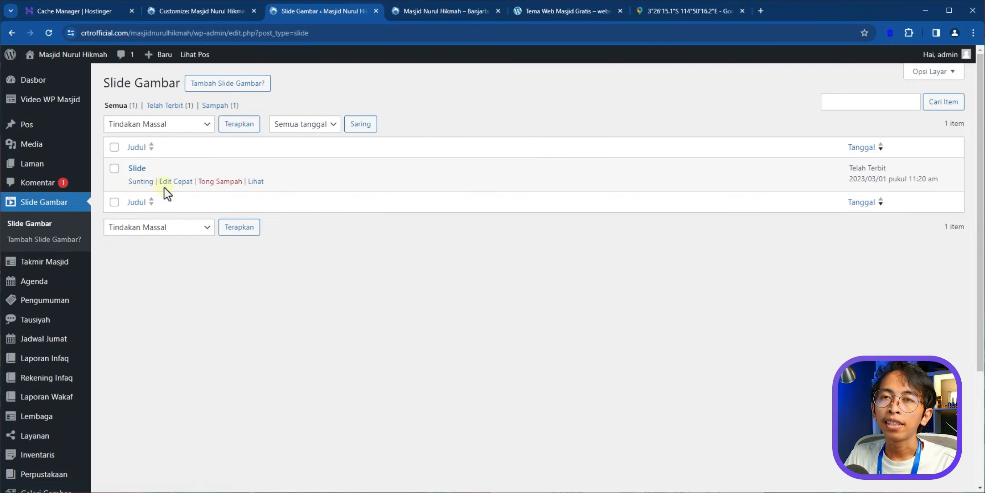
{"action": "left_click", "coordinate": [139, 182]}
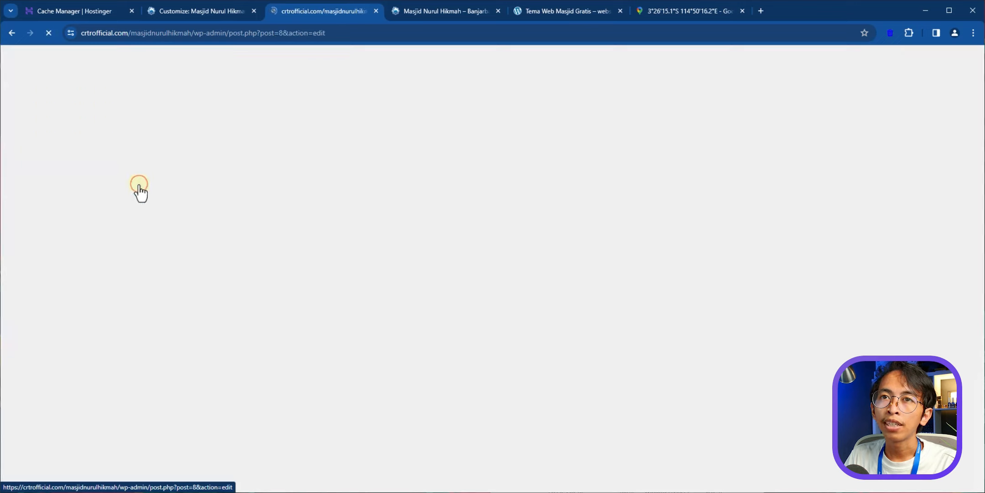
{"action": "mouse_move", "coordinate": [847, 344]}
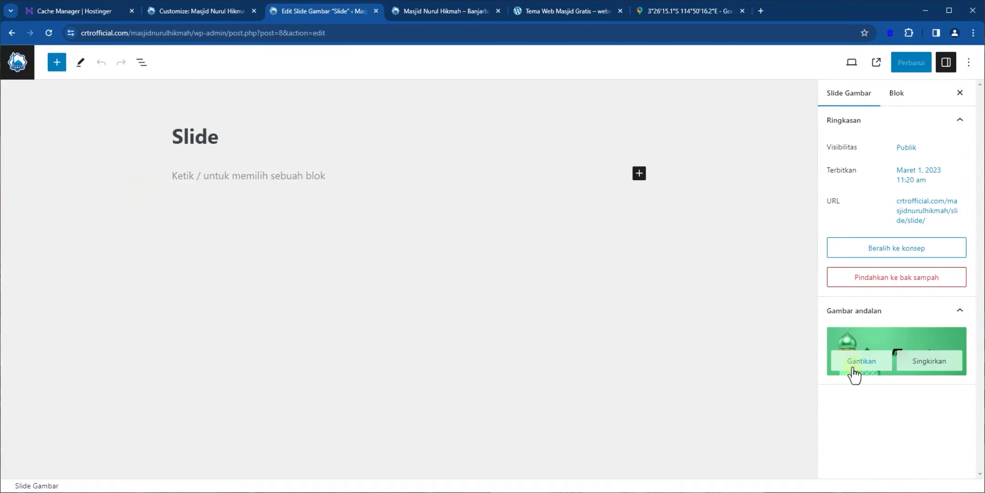
{"action": "left_click", "coordinate": [862, 361]}
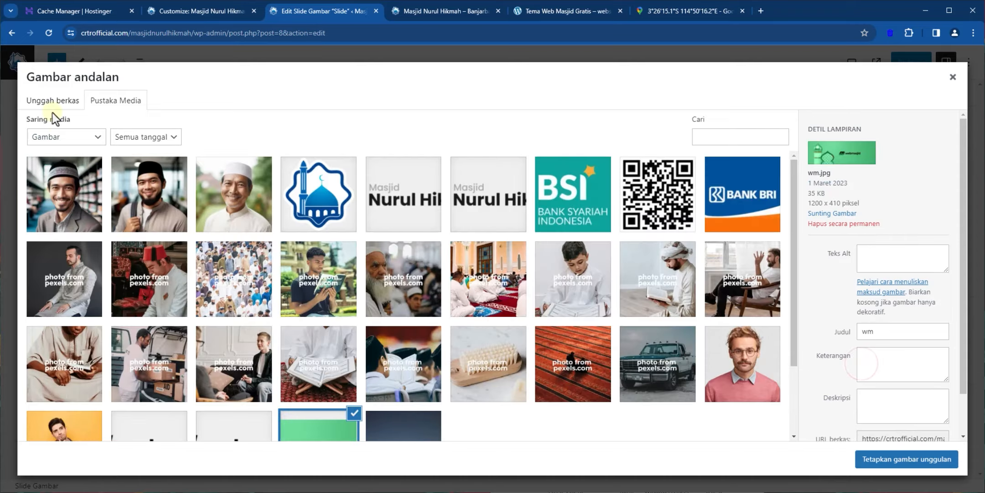
{"action": "left_click", "coordinate": [52, 100]}
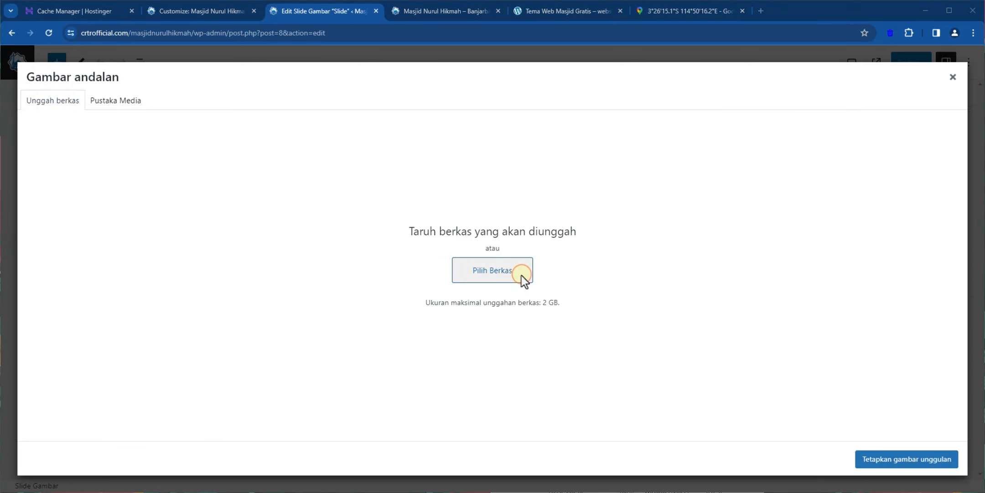
{"action": "left_click", "coordinate": [520, 276]}
{"action": "double_click", "coordinate": [342, 147]}
{"action": "left_click", "coordinate": [875, 460]}
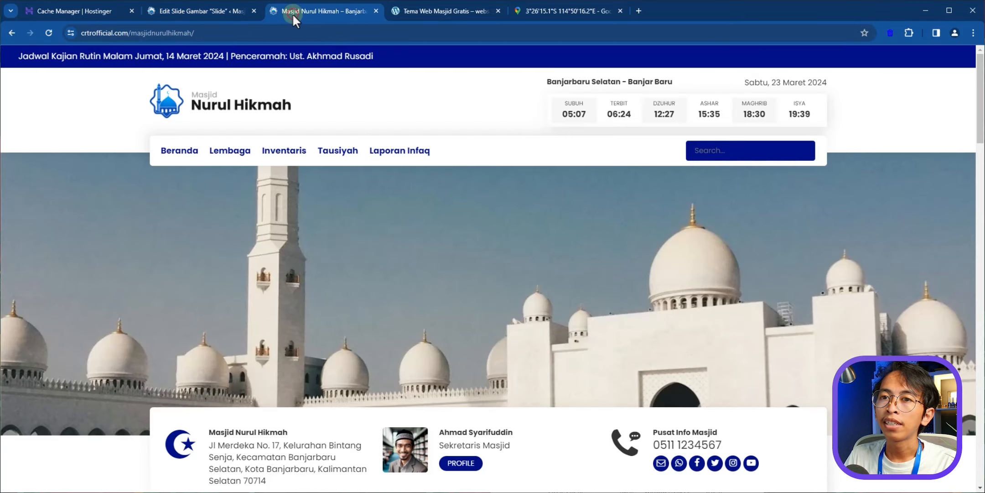
- Scroll the live homepage down to the Laporan Infaq table, then go back to the Slide Gambar list
{"action": "left_click", "coordinate": [292, 13]}
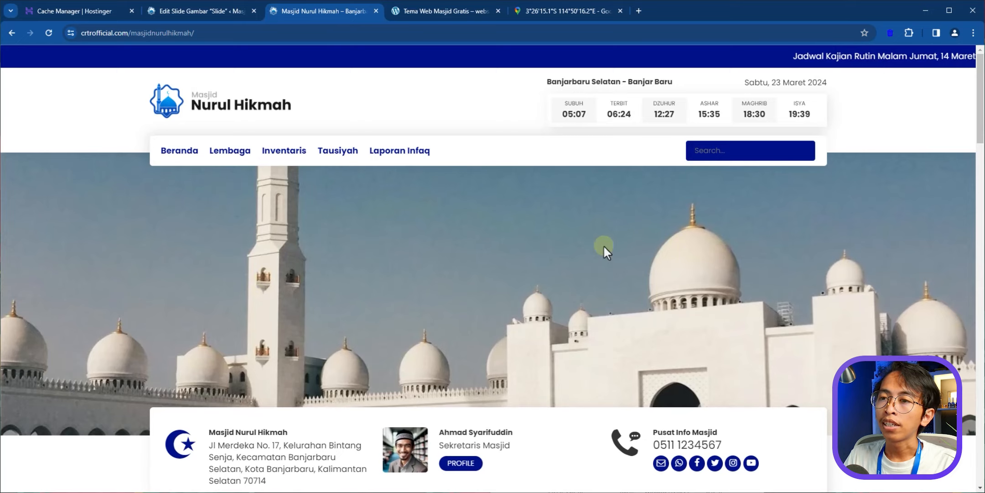
{"action": "scroll", "coordinate": [309, 250], "scroll_direction": "down", "scroll_amount": 3}
{"action": "scroll", "coordinate": [311, 252], "scroll_direction": "down", "scroll_amount": 3}
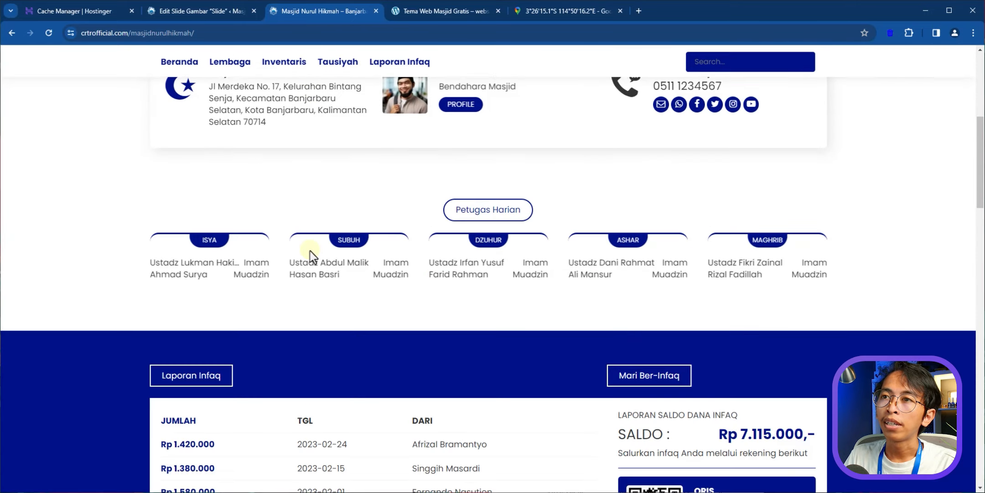
{"action": "scroll", "coordinate": [317, 253], "scroll_direction": "down", "scroll_amount": 3}
{"action": "scroll", "coordinate": [316, 254], "scroll_direction": "down", "scroll_amount": 1}
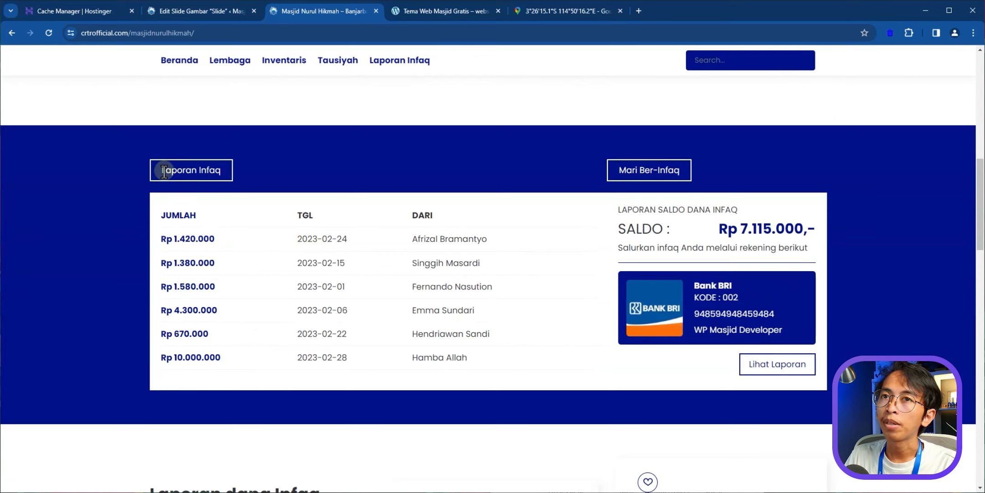
{"action": "left_click_drag", "start_coordinate": [164, 171], "coordinate": [693, 346]}
{"action": "left_click", "coordinate": [206, 10]}
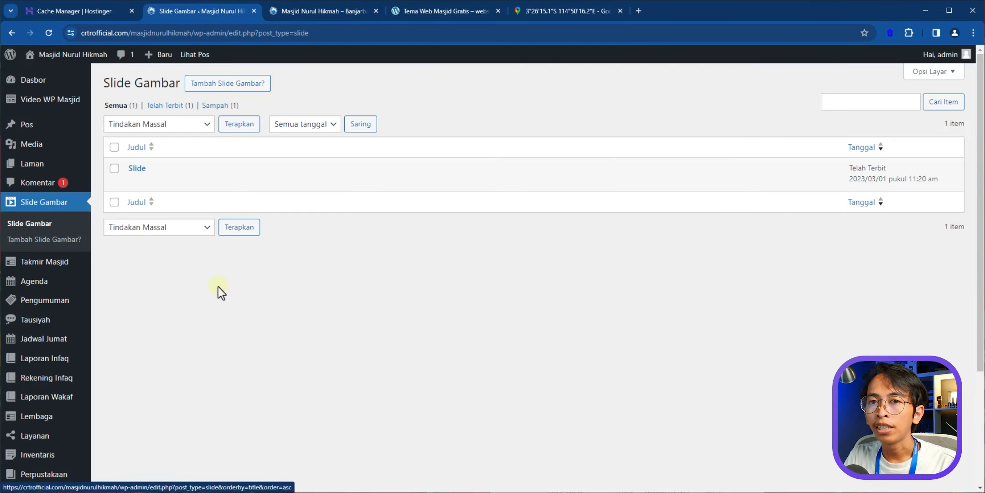
- Start a new Laporan Infaq entry titled 'Infaq Jum'at 15 Maret 2024'
{"action": "mouse_move", "coordinate": [33, 360]}
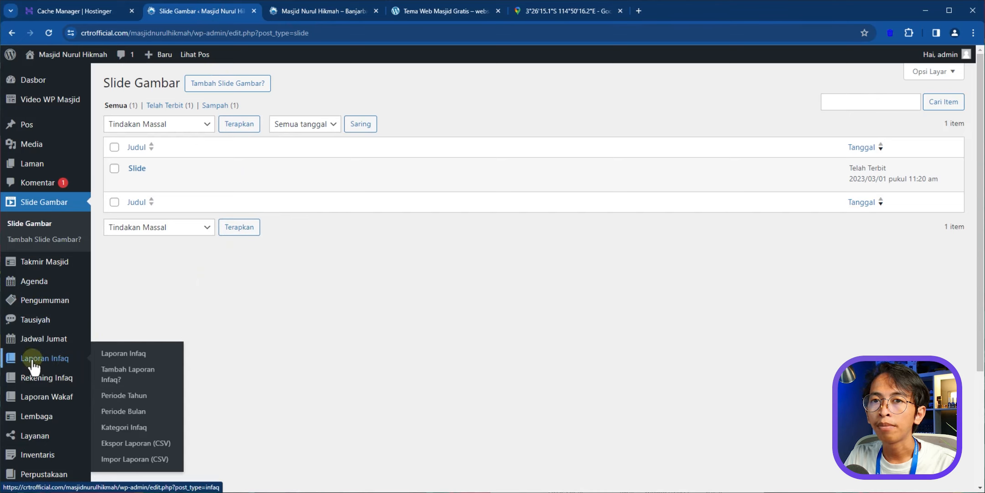
{"action": "left_click", "coordinate": [158, 354]}
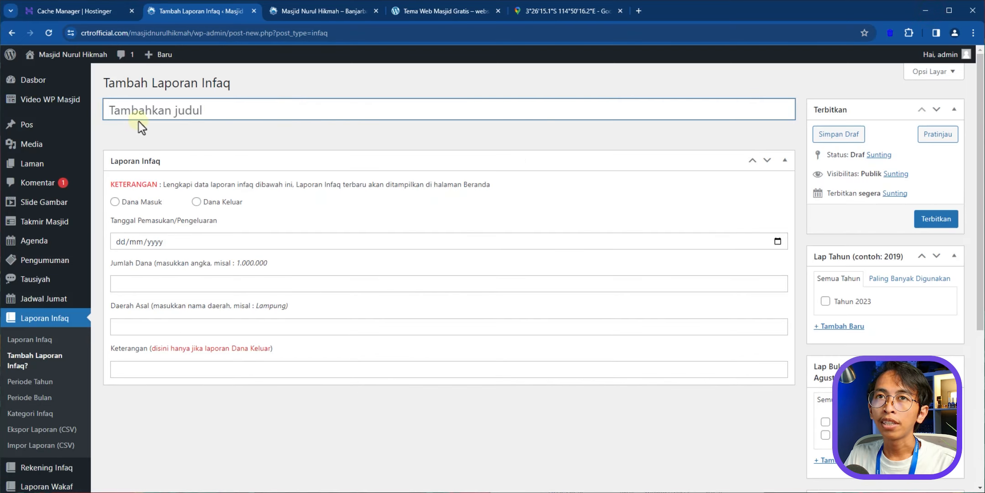
{"action": "type", "text": "Infaq Jum’at 15 Maret 2024"}
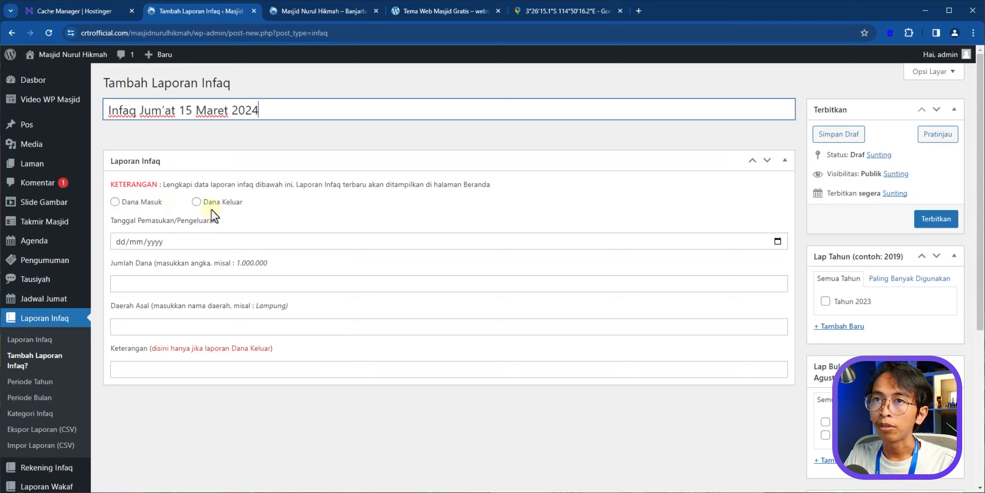
- Record it as Dana Masuk dated 15/03/2024 with a fund amount of 2.500.000
{"action": "left_click", "coordinate": [115, 201]}
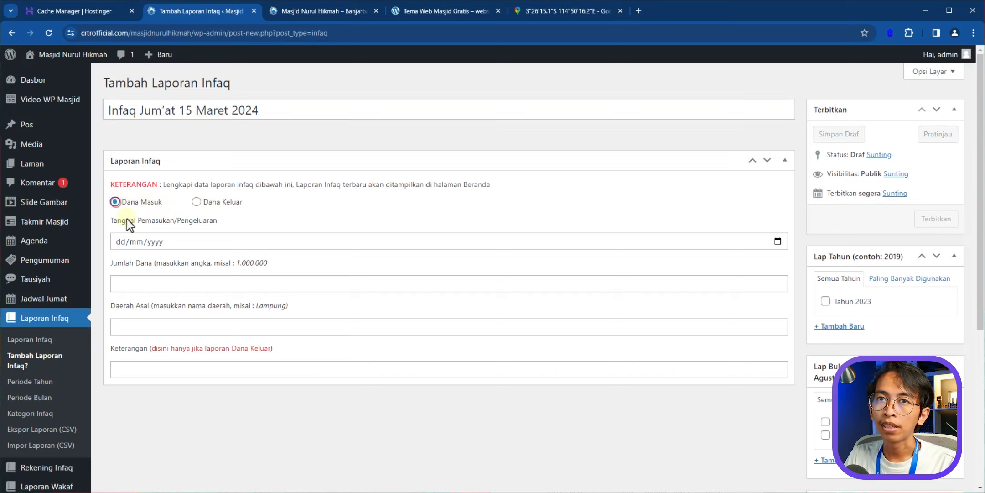
{"action": "left_click", "coordinate": [779, 243]}
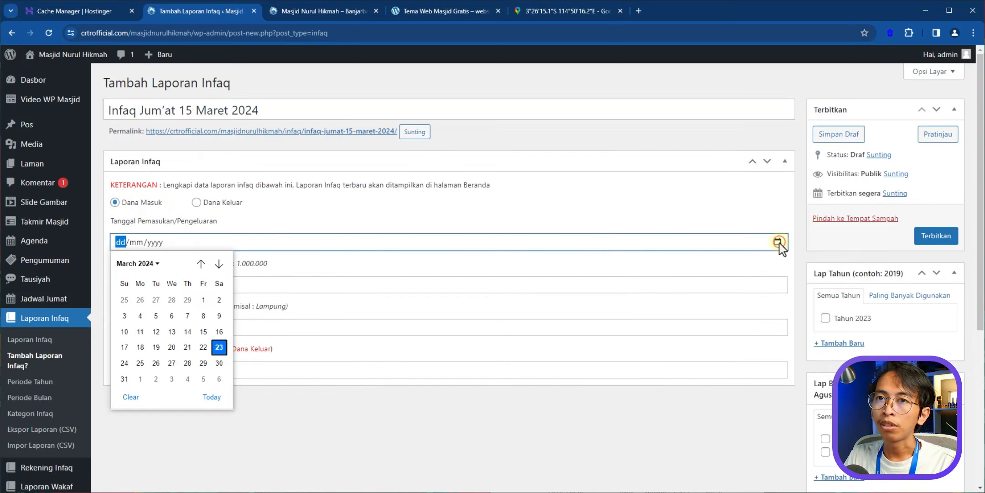
{"action": "left_click", "coordinate": [204, 332]}
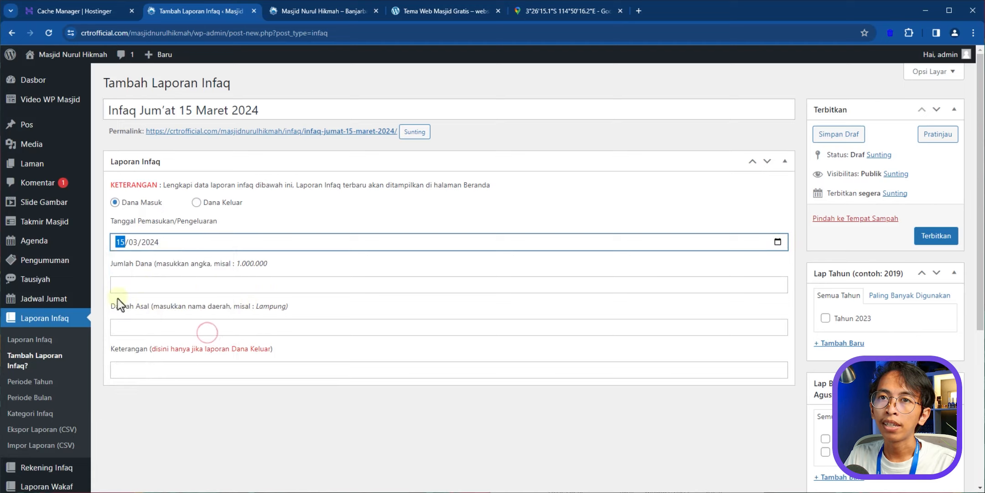
{"action": "left_click", "coordinate": [141, 283]}
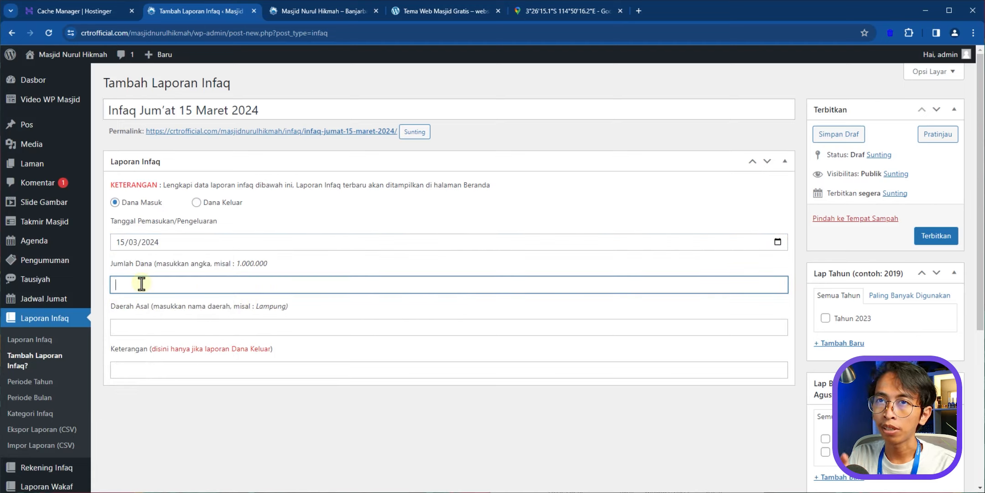
{"action": "type", "text": "2.5"}
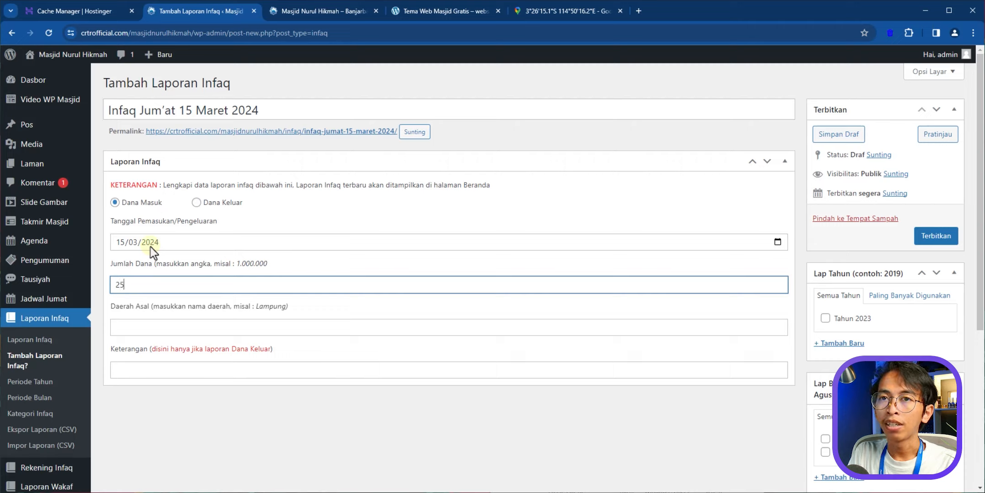
{"action": "type", "text": "00.000"}
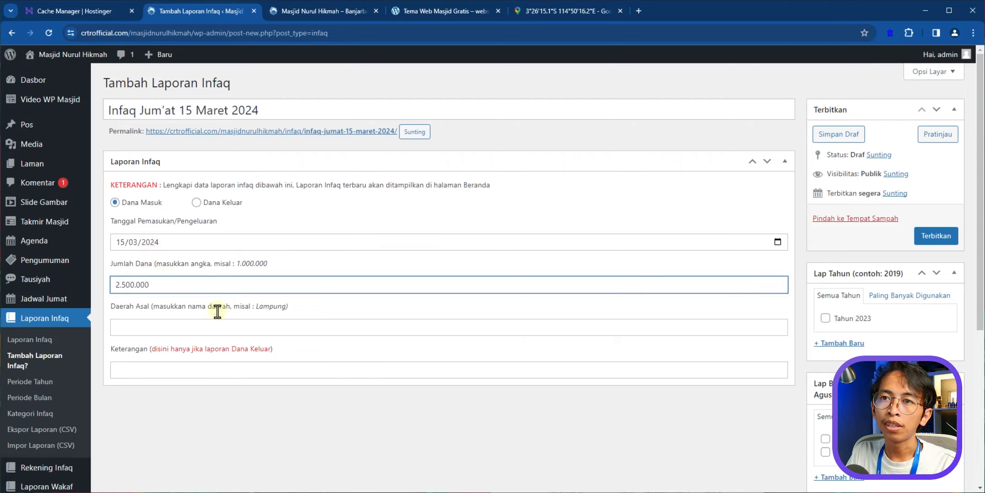
{"action": "left_click", "coordinate": [232, 335]}
{"action": "left_click", "coordinate": [140, 370]}
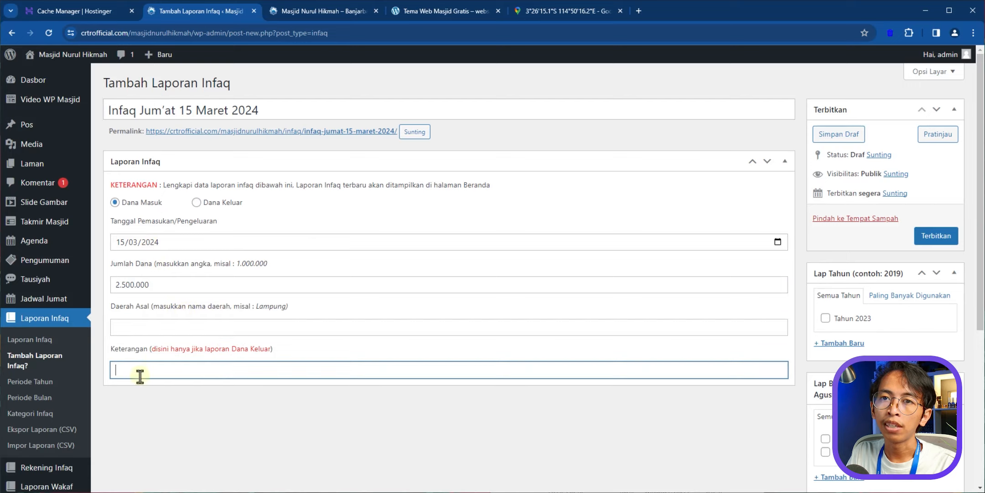